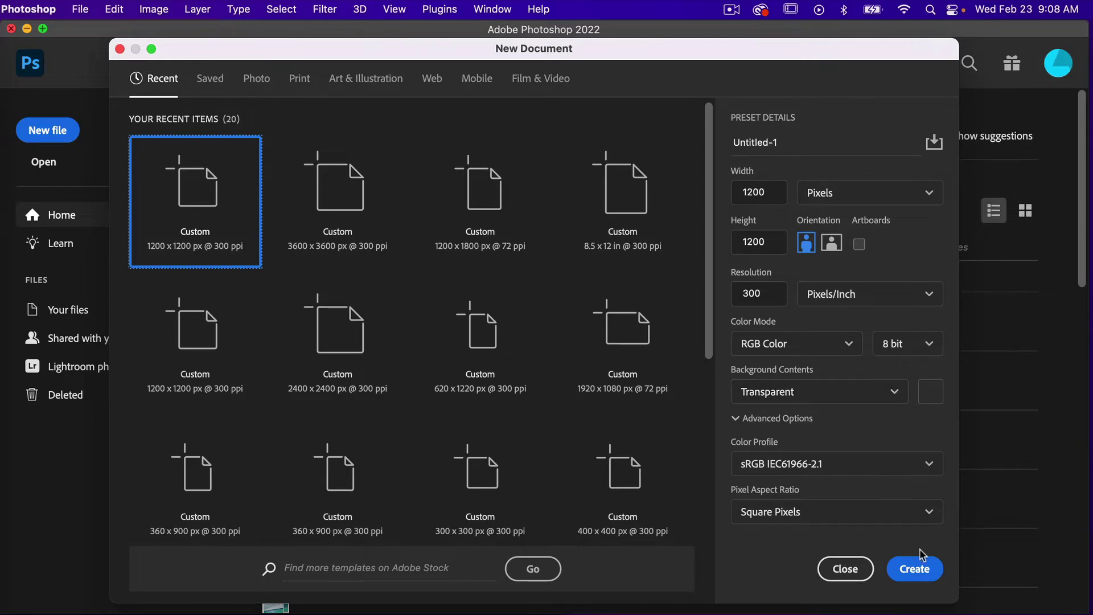
- Create a 1200 x 1200 px transparent RGB document at 300 pixels/inch and activate the Ellipse tool
{"action": "left_click", "coordinate": [912, 568]}
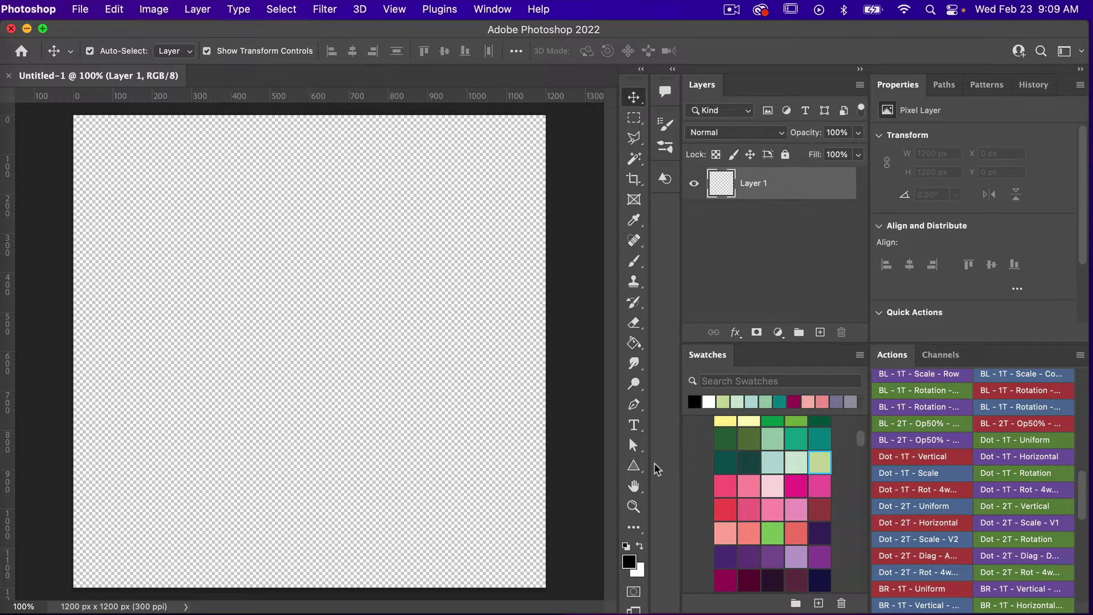
{"action": "key", "text": "u"}
{"action": "key", "text": "shift+u"}
{"action": "key", "text": "shift+u"}
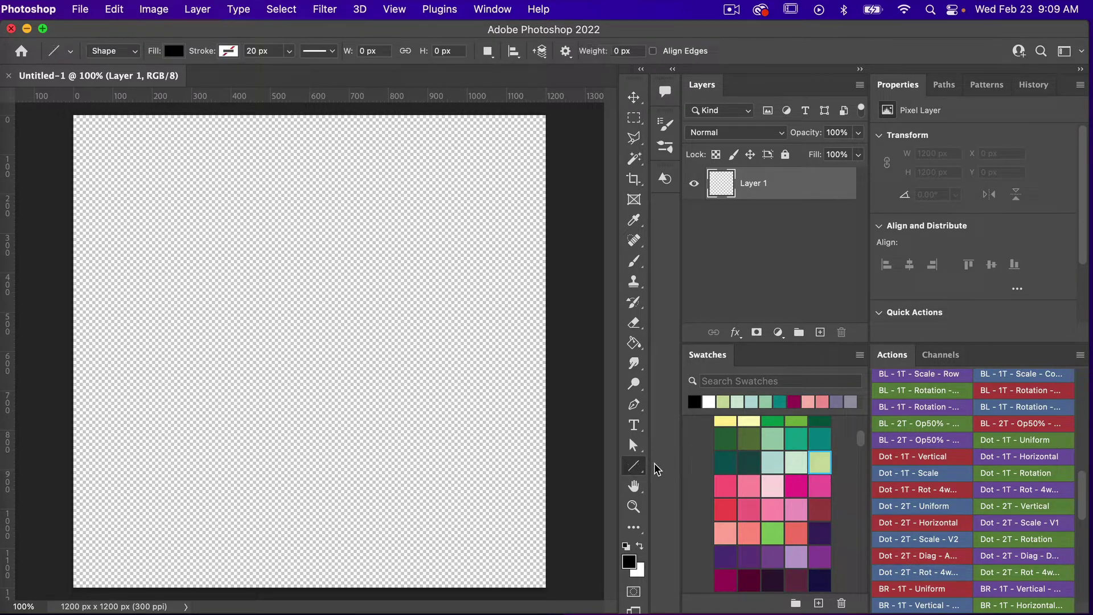
{"action": "key", "text": "shift+u"}
{"action": "key", "text": "shift+u"}
{"action": "key", "text": "shift+u"}
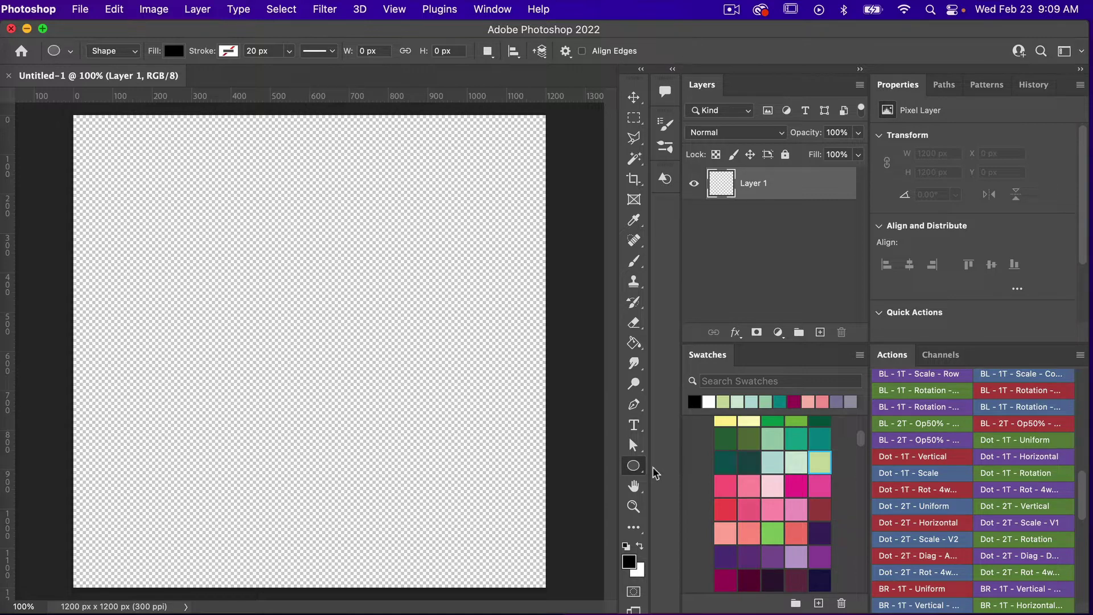
{"action": "left_click", "coordinate": [637, 470]}
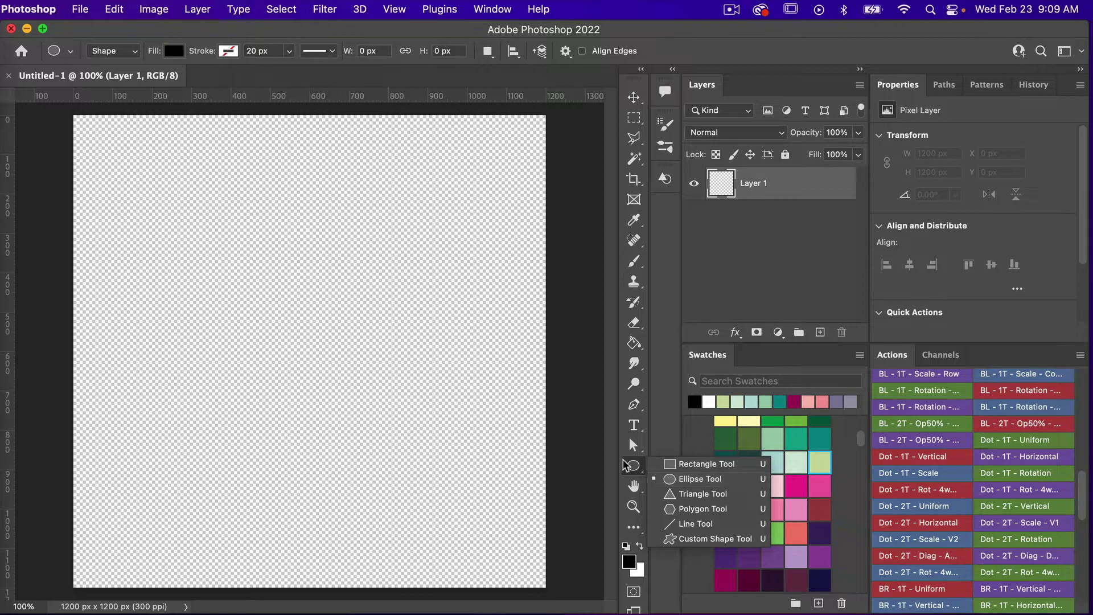
{"action": "left_click", "coordinate": [696, 478]}
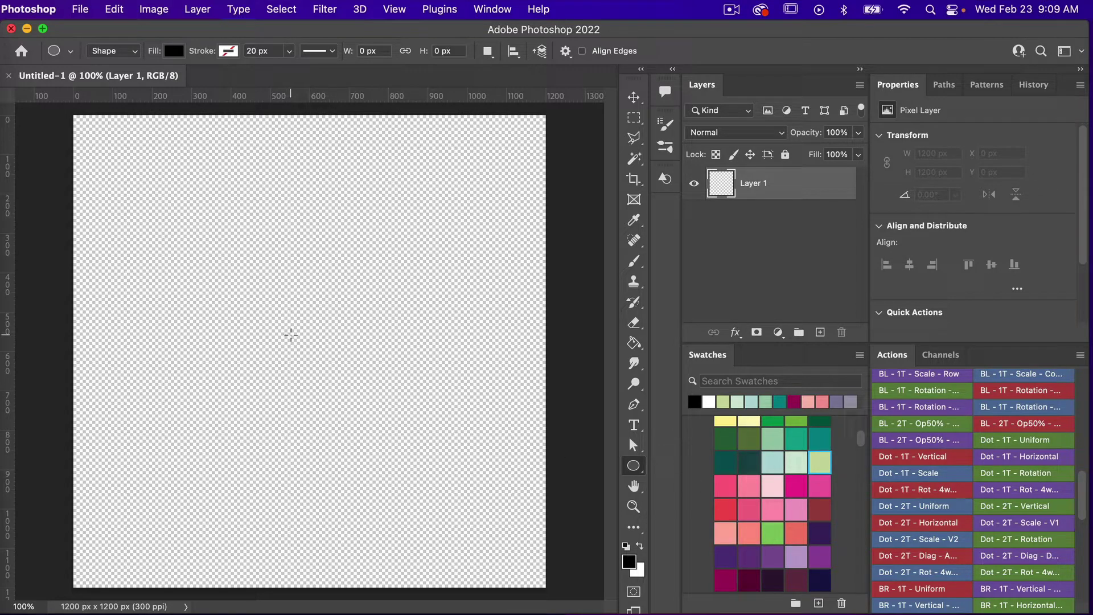
- Create a black 1200 x 1200 px circle from its center and move it to fit the canvas exactly at X 0, Y 0
{"action": "left_click", "coordinate": [290, 335]}
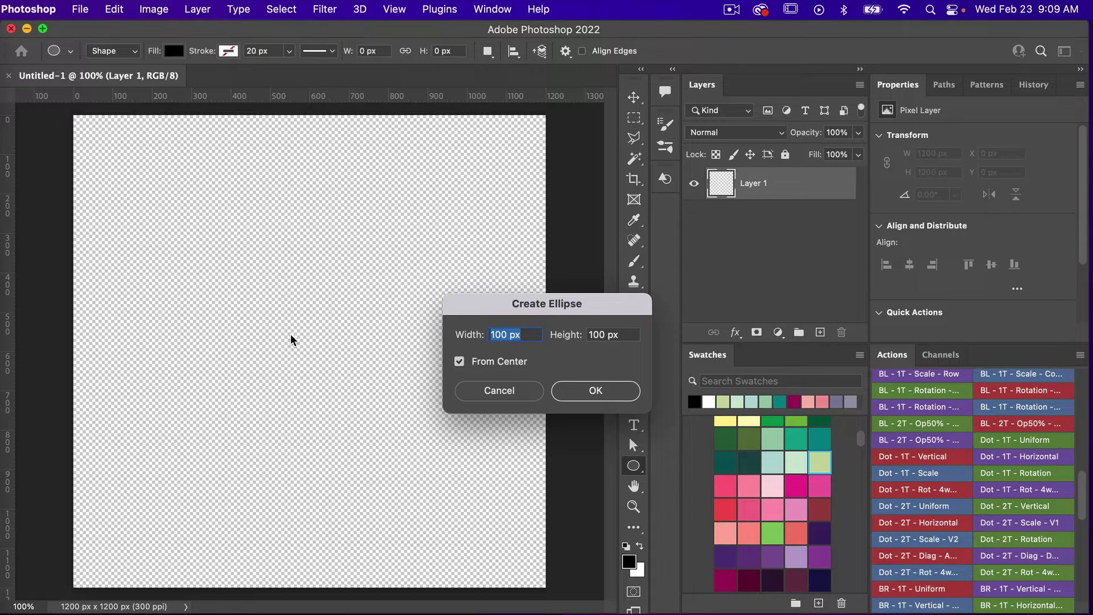
{"action": "type", "text": "1200"}
{"action": "key", "text": "Tab"}
{"action": "type", "text": "1200"}
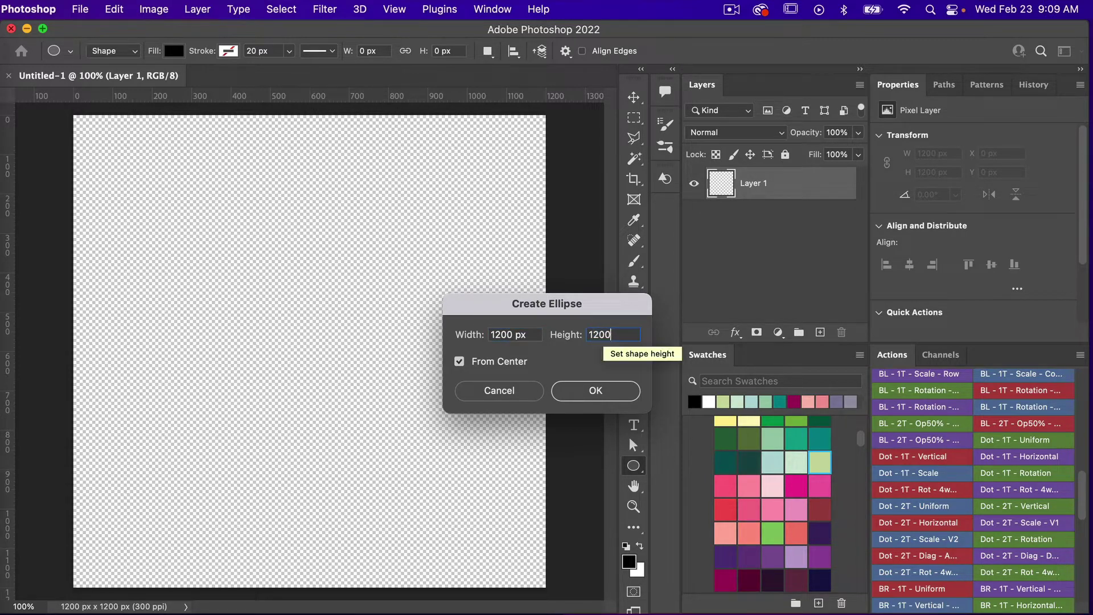
{"action": "left_click", "coordinate": [601, 390]}
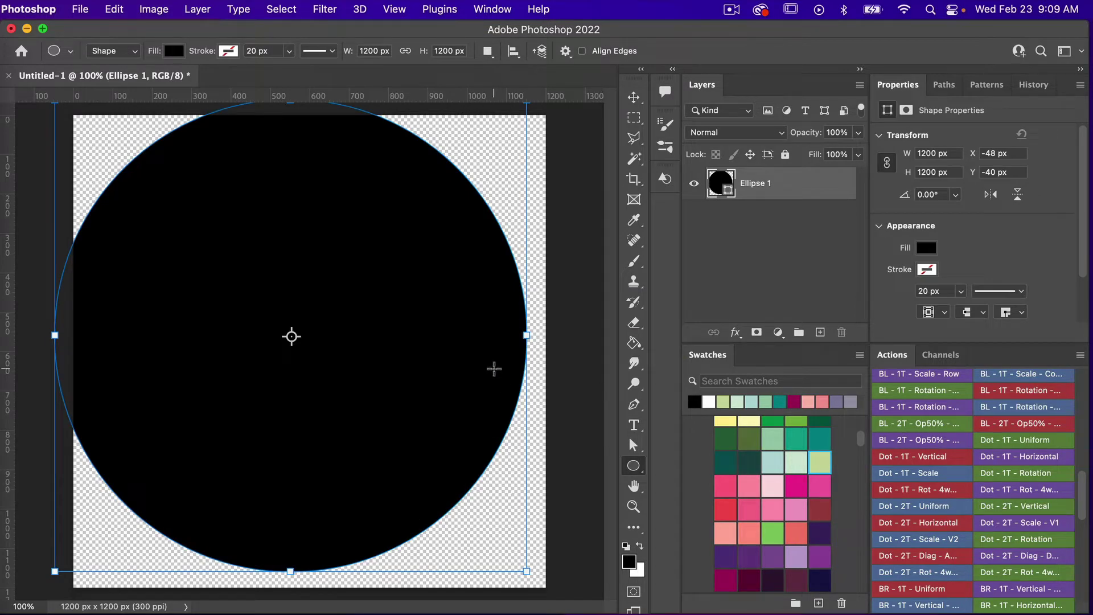
{"action": "key", "text": "v"}
{"action": "left_click_drag", "start_coordinate": [427, 293], "coordinate": [442, 302]}
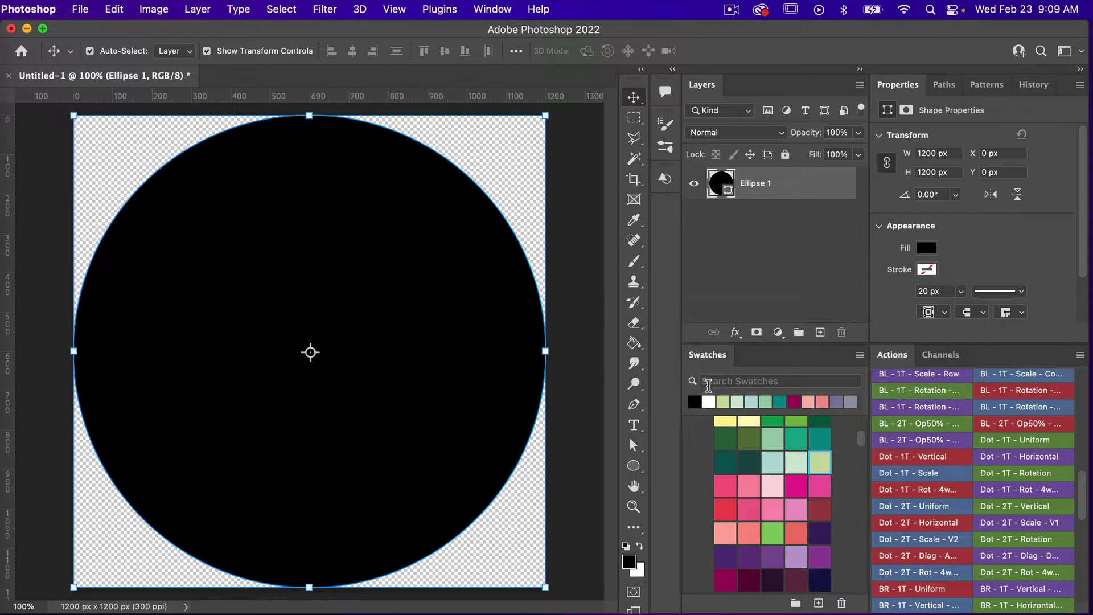
- Recolor the circle white and rename its layer as 100%
{"action": "left_click", "coordinate": [711, 400]}
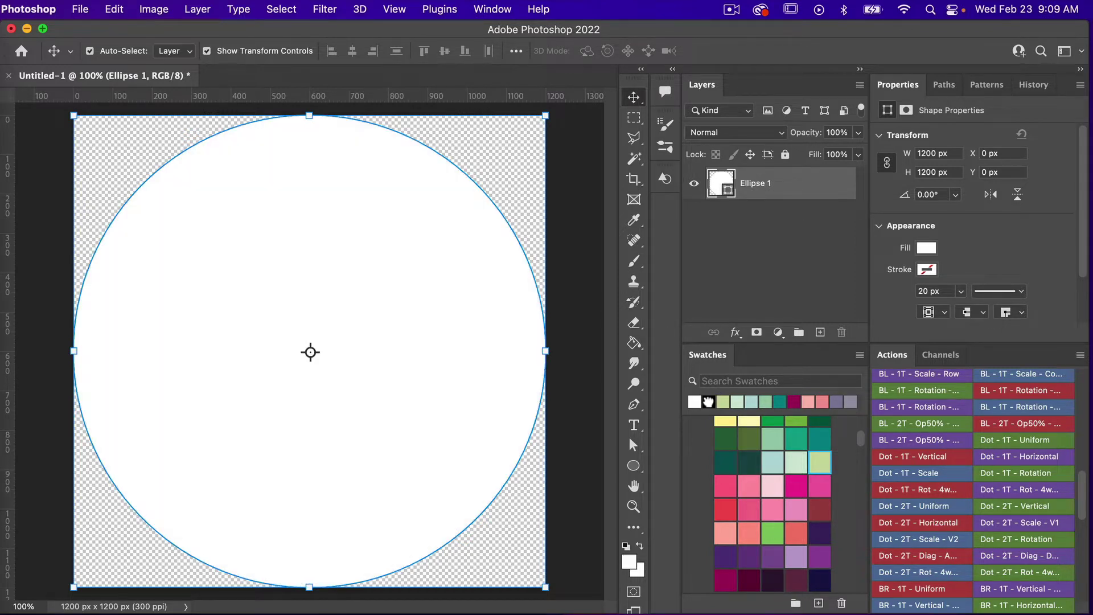
{"action": "double_click", "coordinate": [766, 183]}
{"action": "type", "text": "100"}
{"action": "key", "text": "Return"}
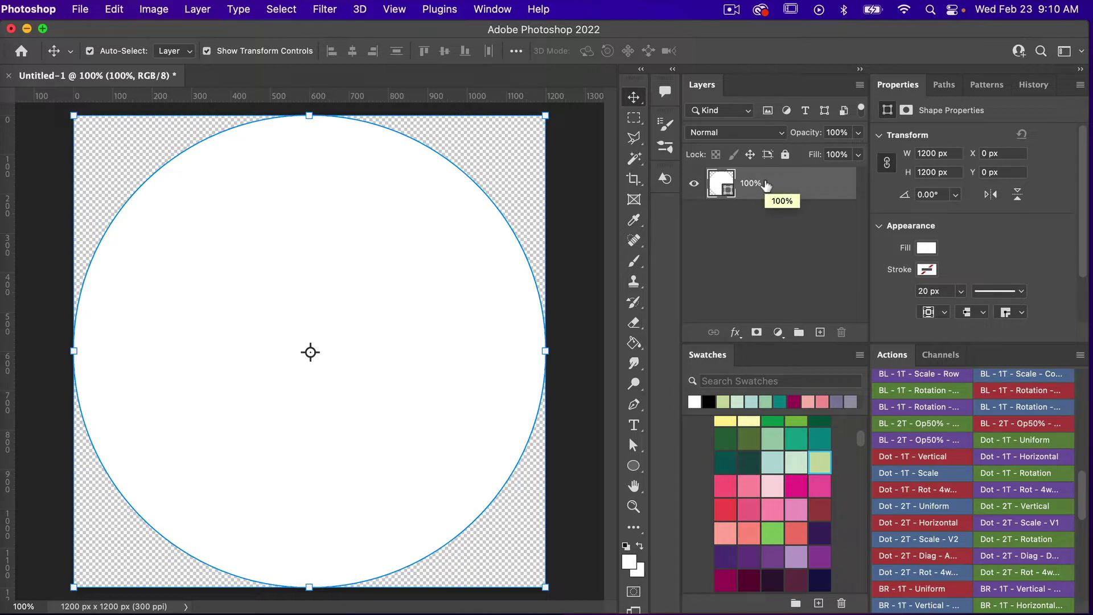
- Duplicate the 100% circle as a black-filled copy on a layer named 90%
{"action": "key", "text": "super+j"}
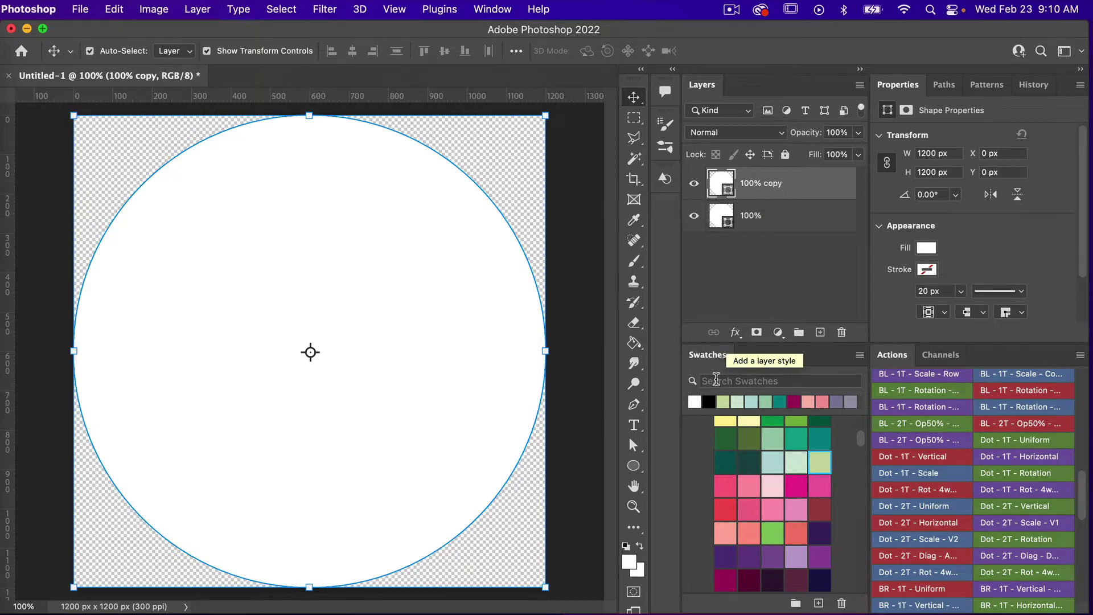
{"action": "left_click", "coordinate": [708, 402]}
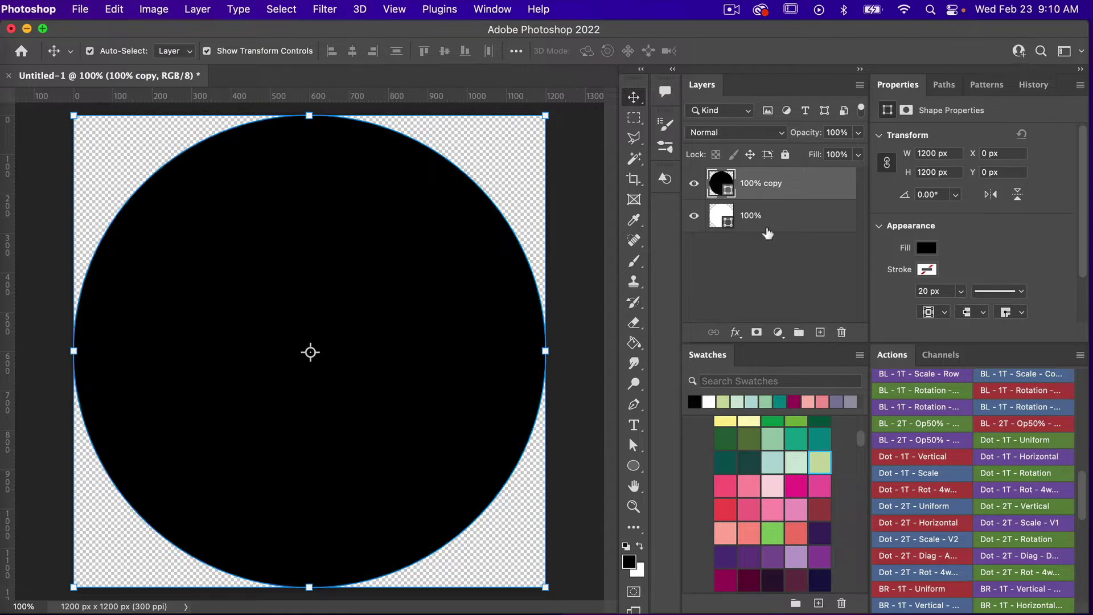
{"action": "double_click", "coordinate": [764, 183]}
{"action": "type", "text": "90%"}
{"action": "key", "text": "Return"}
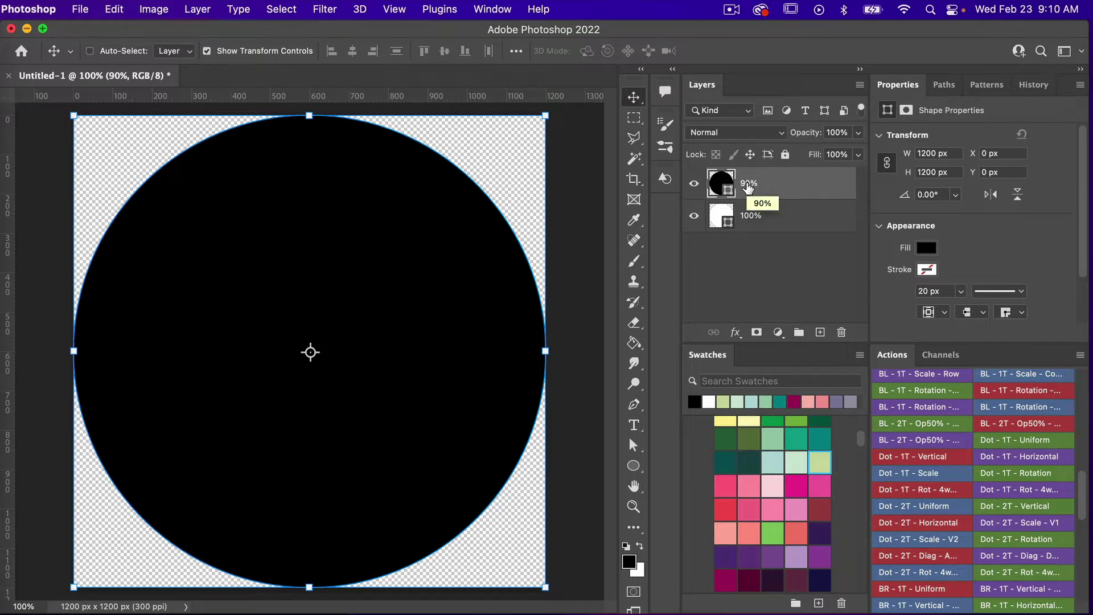
- Scale the black circle on layer 90% proportionally to 90% width and height
{"action": "key", "text": "super+t"}
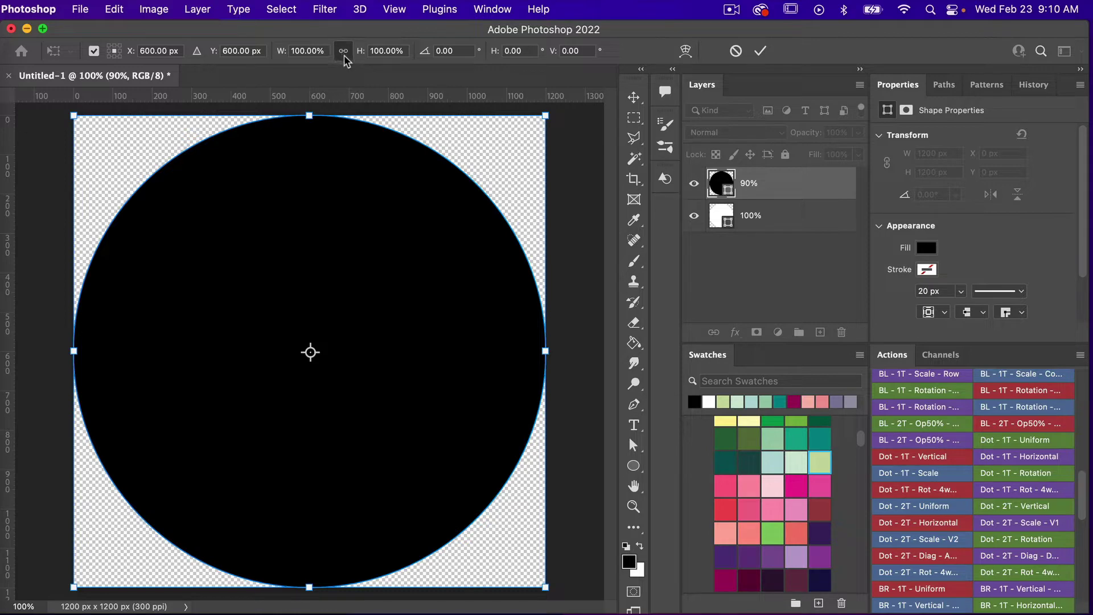
{"action": "left_click", "coordinate": [303, 52]}
{"action": "type", "text": "90"}
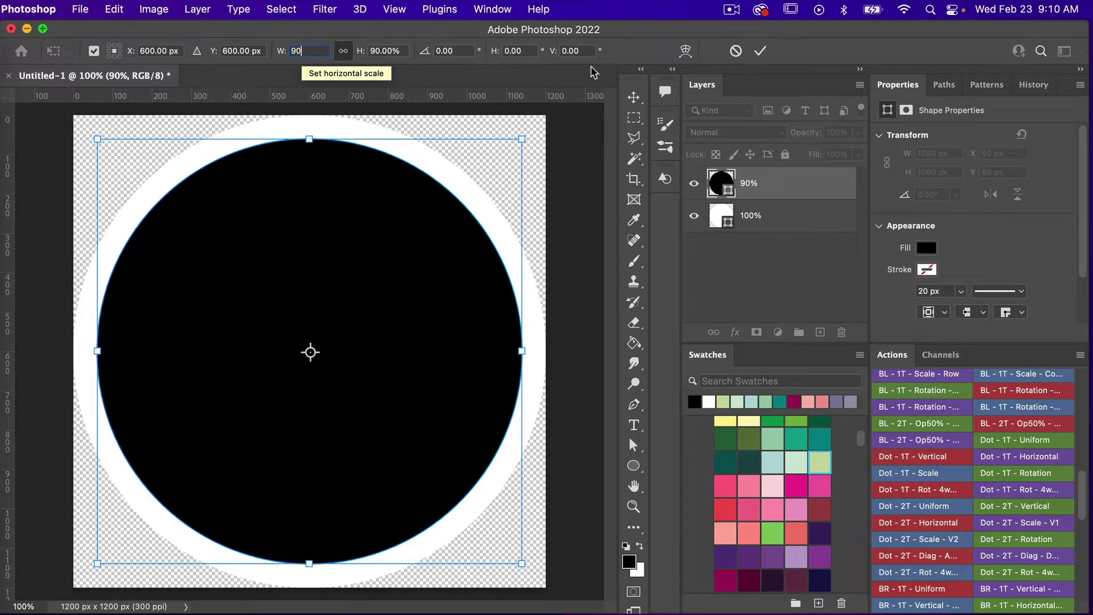
{"action": "left_click", "coordinate": [762, 50]}
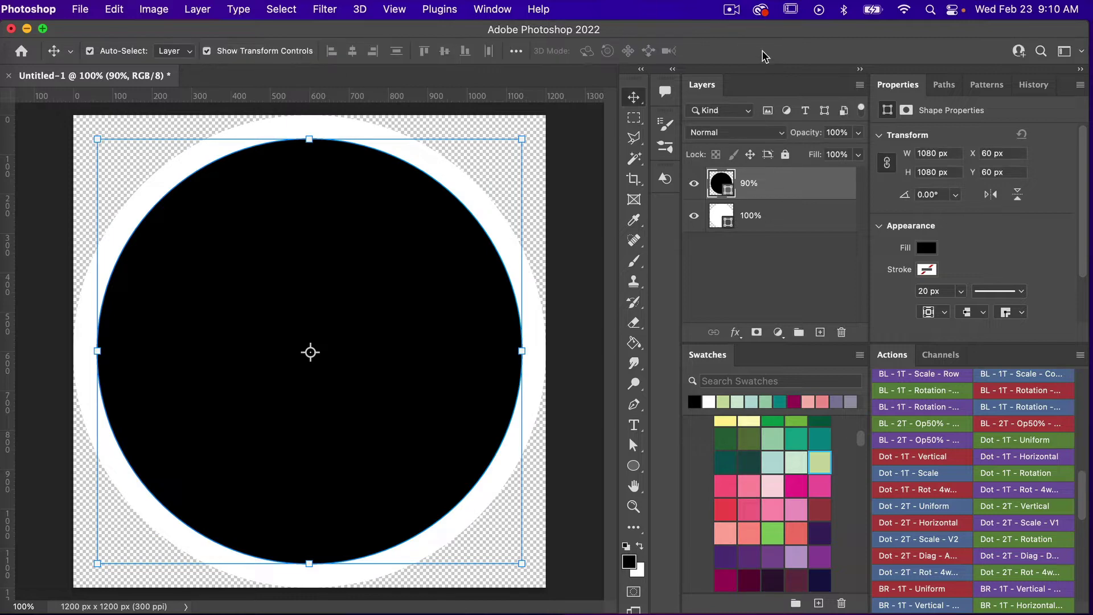
- Duplicate the white 100% circle to the top of the layer stack and name the copy 80%
{"action": "left_click", "coordinate": [759, 219]}
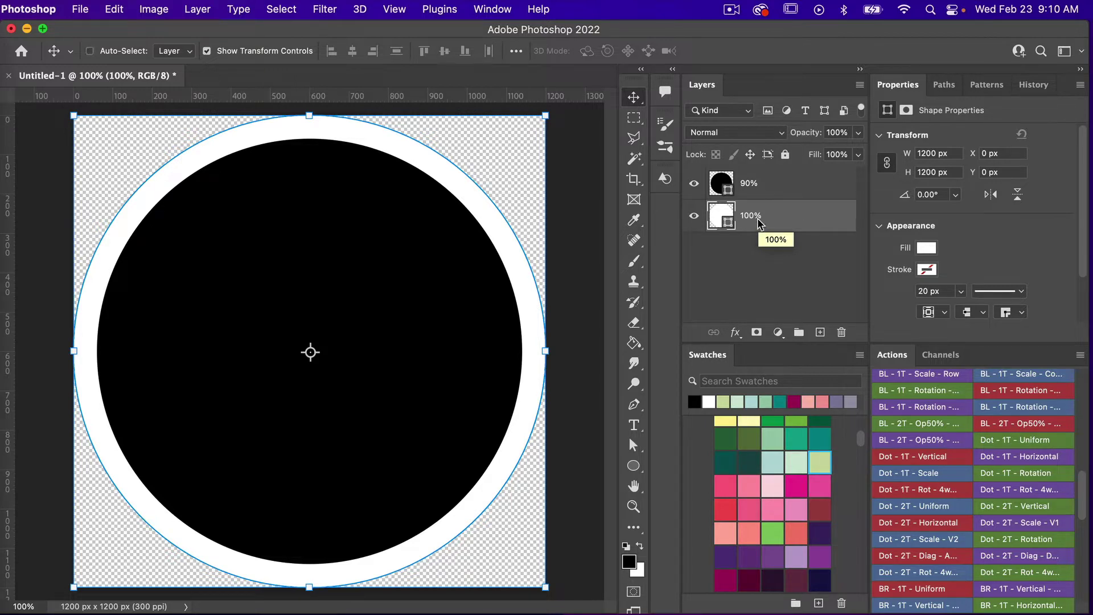
{"action": "key", "text": "super+j"}
{"action": "left_click_drag", "start_coordinate": [759, 223], "coordinate": [756, 195]}
{"action": "double_click", "coordinate": [754, 183]}
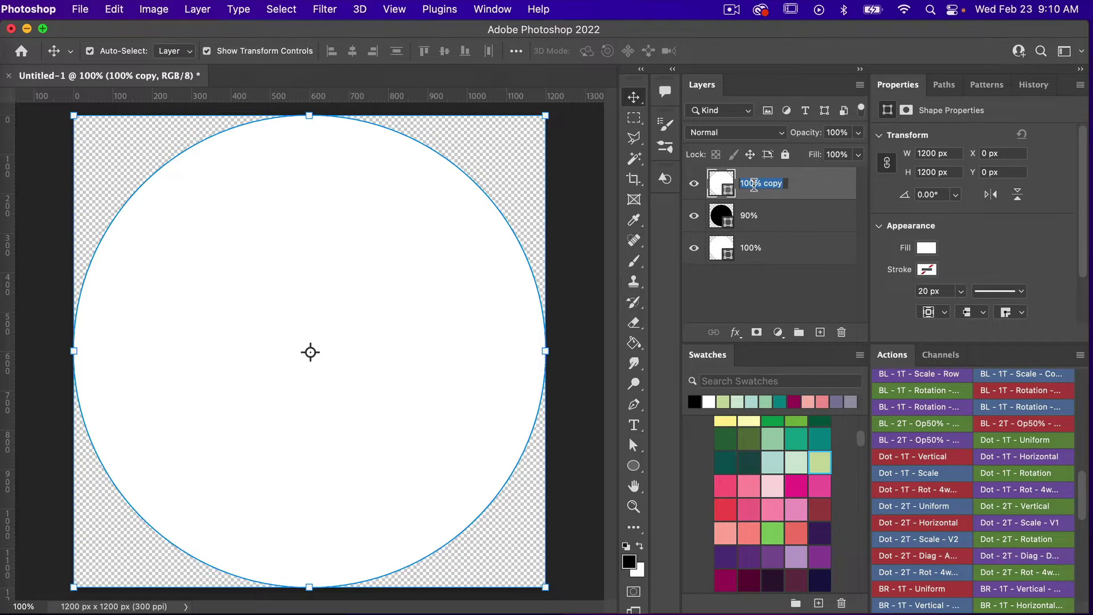
{"action": "type", "text": "80%"}
{"action": "key", "text": "Return"}
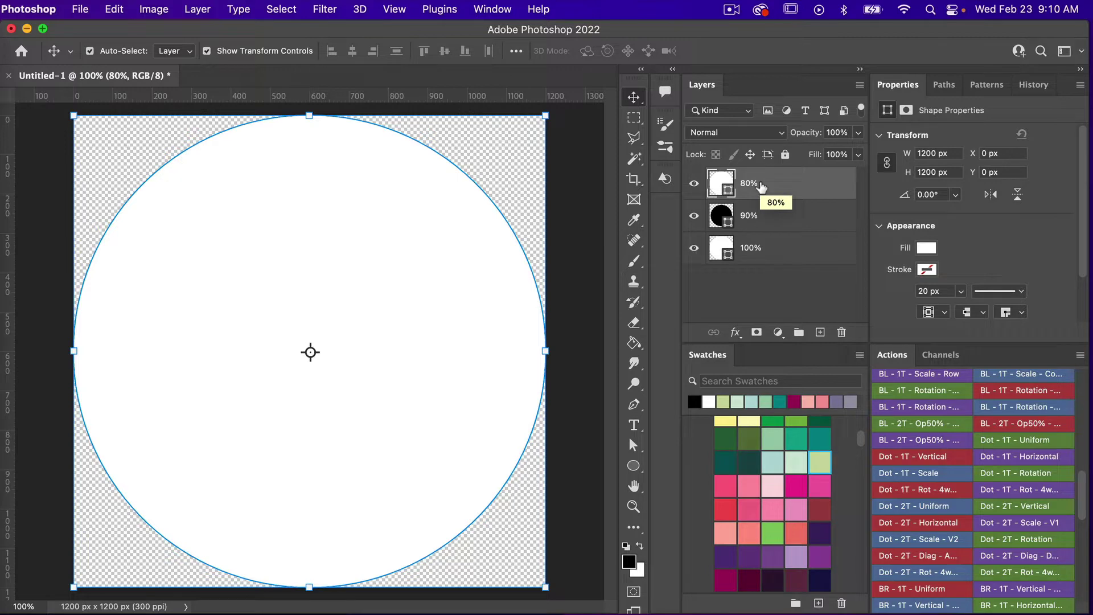
- Scale the white circle on layer 80% proportionally to 80% width and height
{"action": "key", "text": "super+t"}
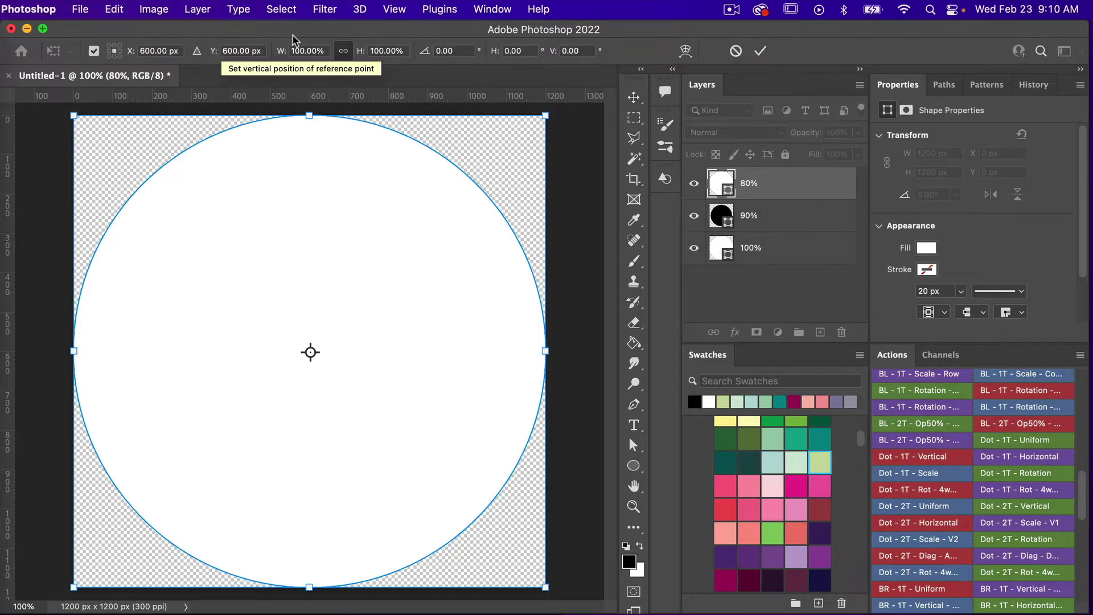
{"action": "left_click", "coordinate": [301, 50]}
{"action": "type", "text": "80"}
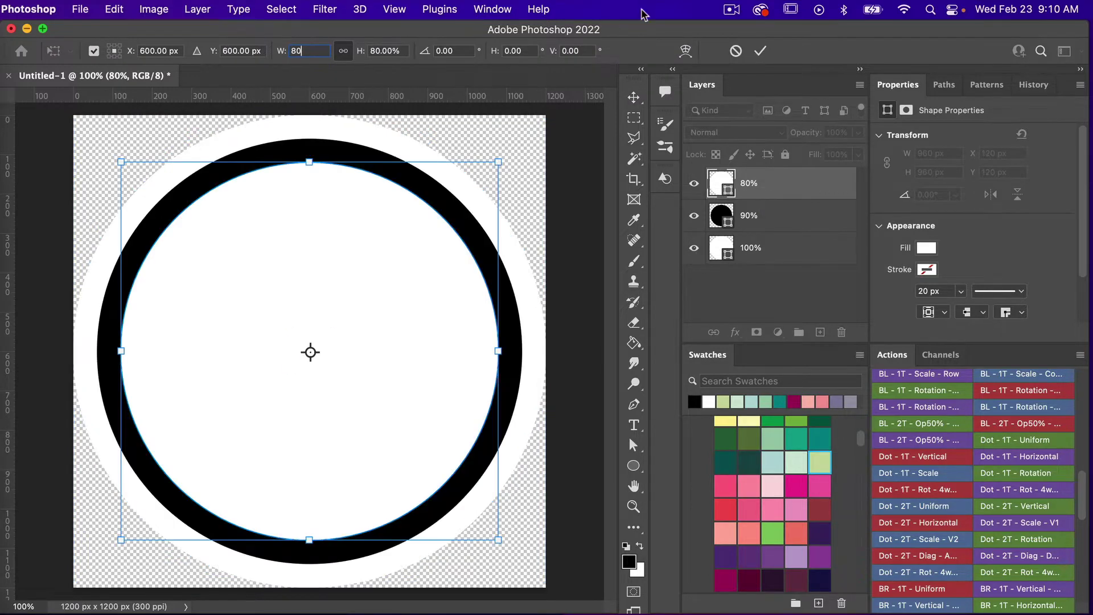
{"action": "left_click", "coordinate": [761, 53]}
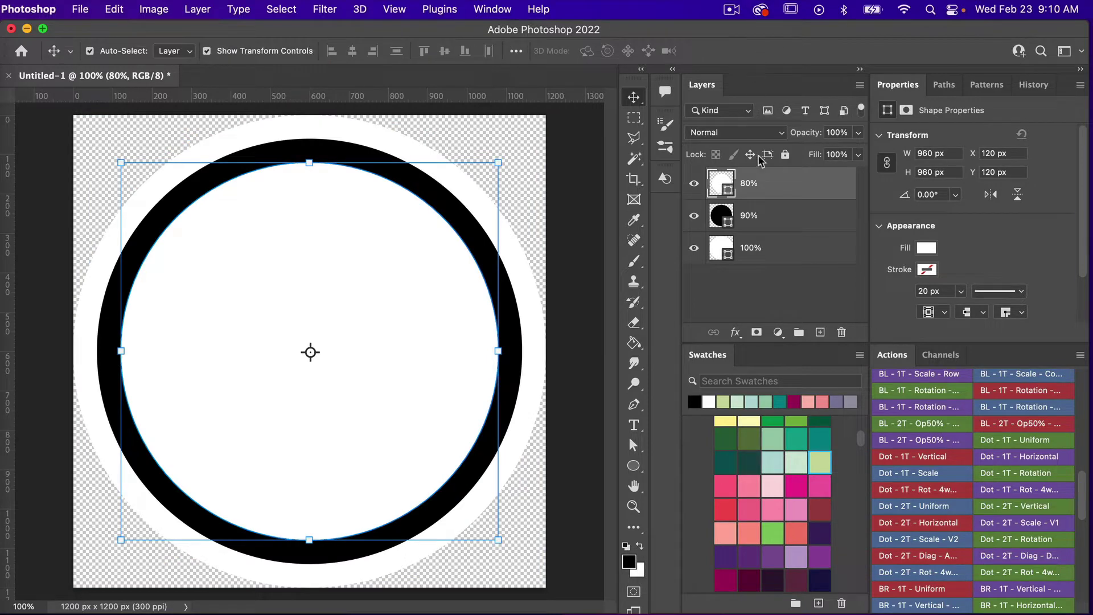
- Duplicate the white 100% circle above the 80% layer and name the copy 70%
{"action": "left_click", "coordinate": [763, 250]}
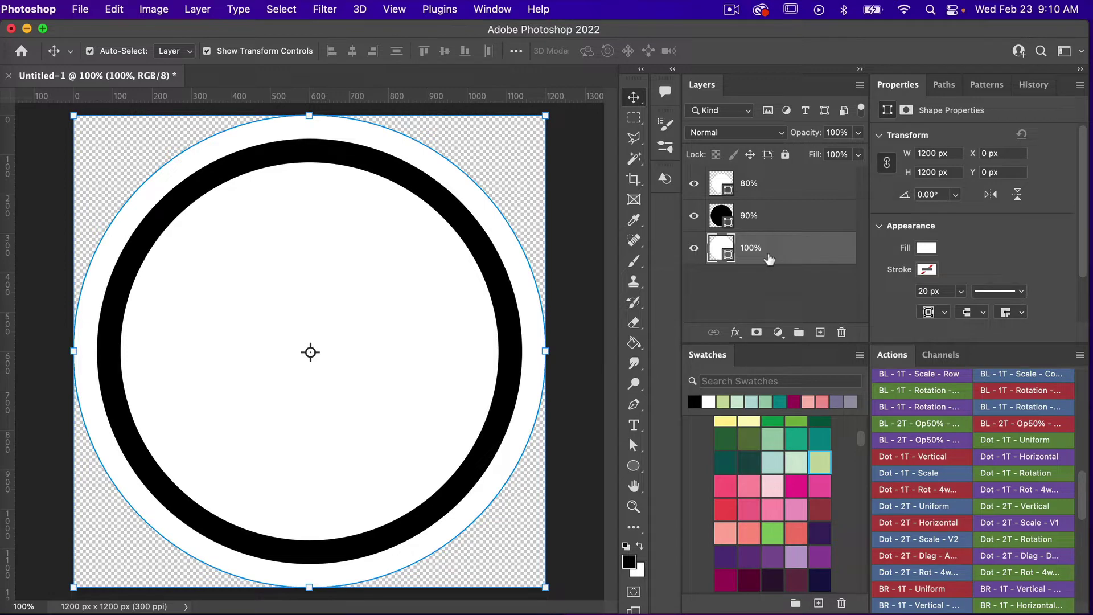
{"action": "key", "text": "super+j"}
{"action": "left_click_drag", "start_coordinate": [766, 252], "coordinate": [753, 184]}
{"action": "double_click", "coordinate": [753, 183]}
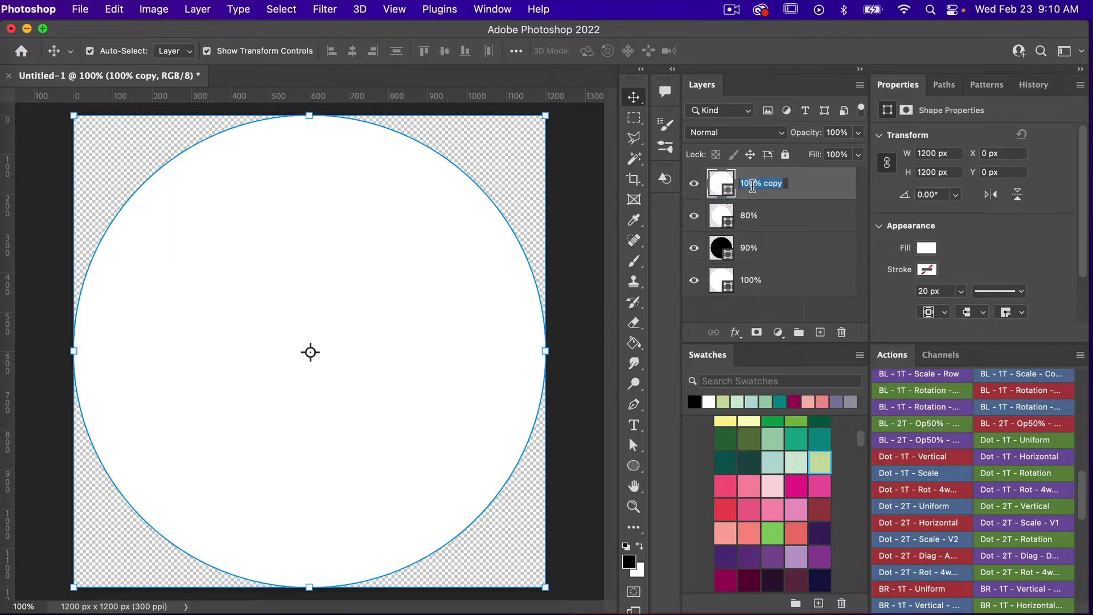
{"action": "type", "text": "70%"}
{"action": "key", "text": "Return"}
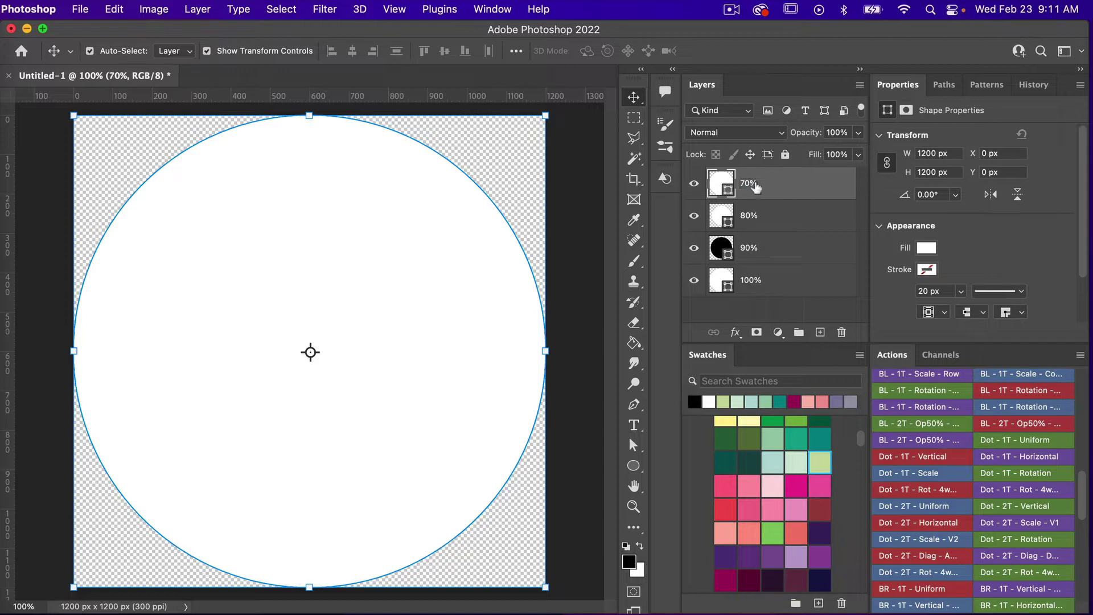
- Fill the circle on layer 70% with black and scale it proportionally to 70%
{"action": "left_click", "coordinate": [695, 401]}
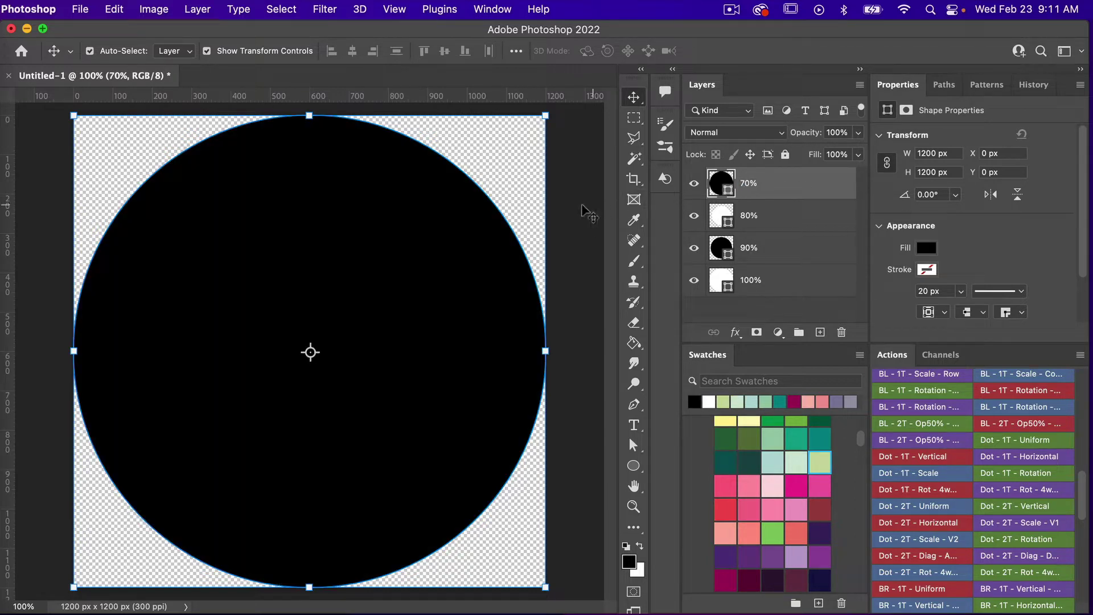
{"action": "key", "text": "super+t"}
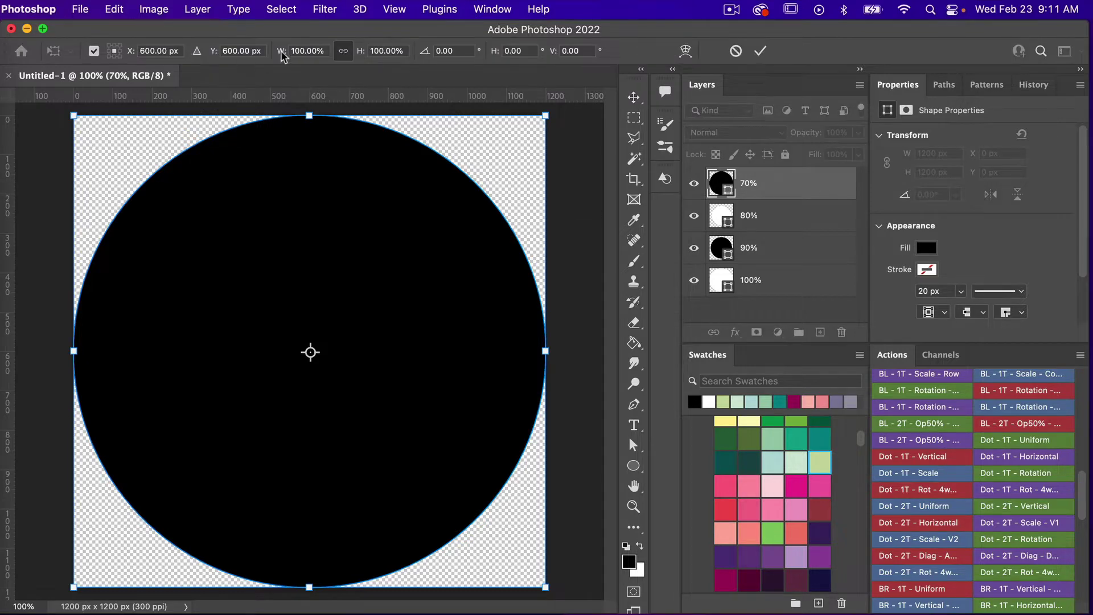
{"action": "left_click", "coordinate": [300, 52]}
{"action": "type", "text": "70"}
{"action": "key", "text": "Return"}
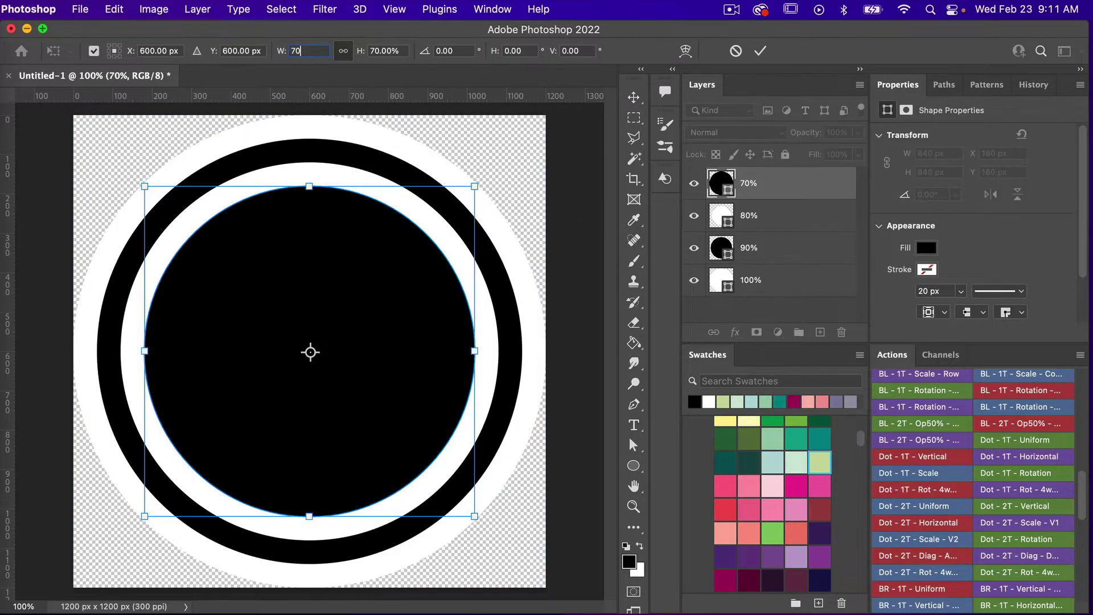
{"action": "left_click", "coordinate": [759, 52]}
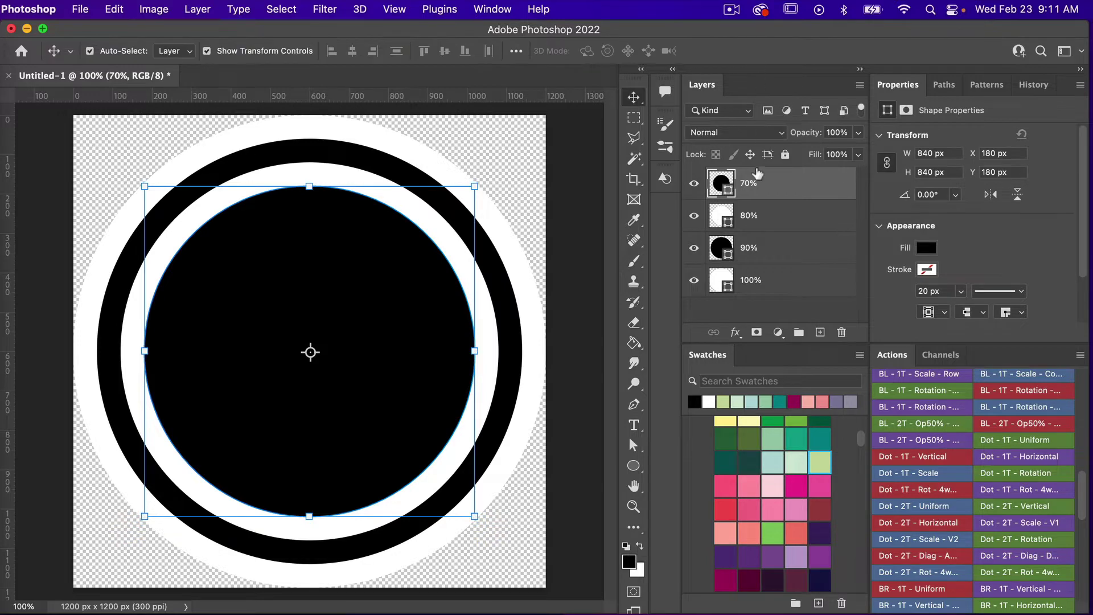
- Duplicate the white 100% circle above the 70% layer and name the copy 60
{"action": "left_click", "coordinate": [762, 284]}
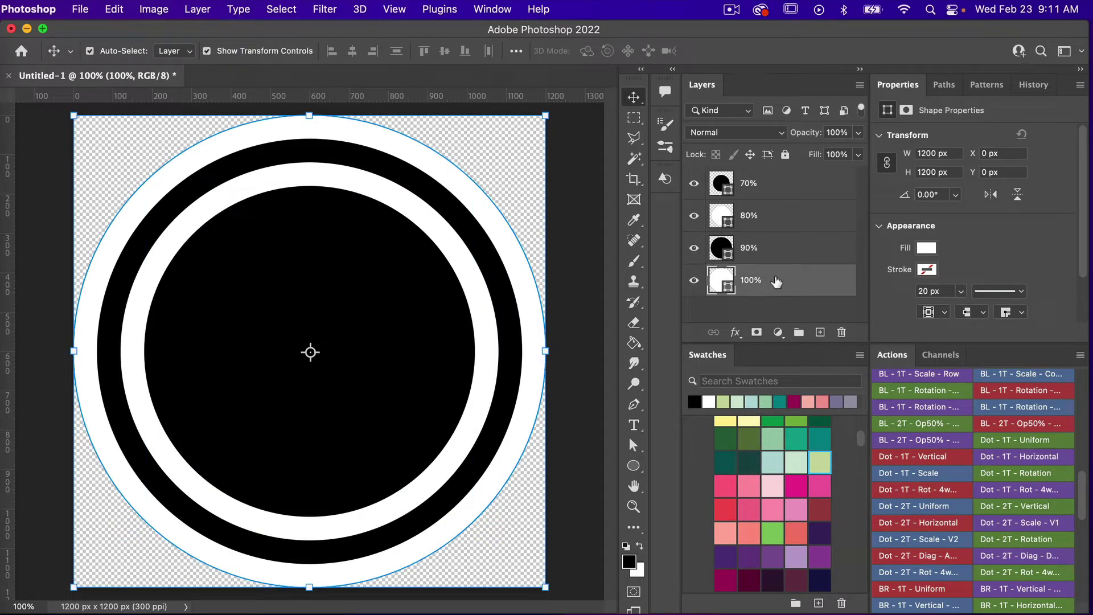
{"action": "key", "text": "super+j"}
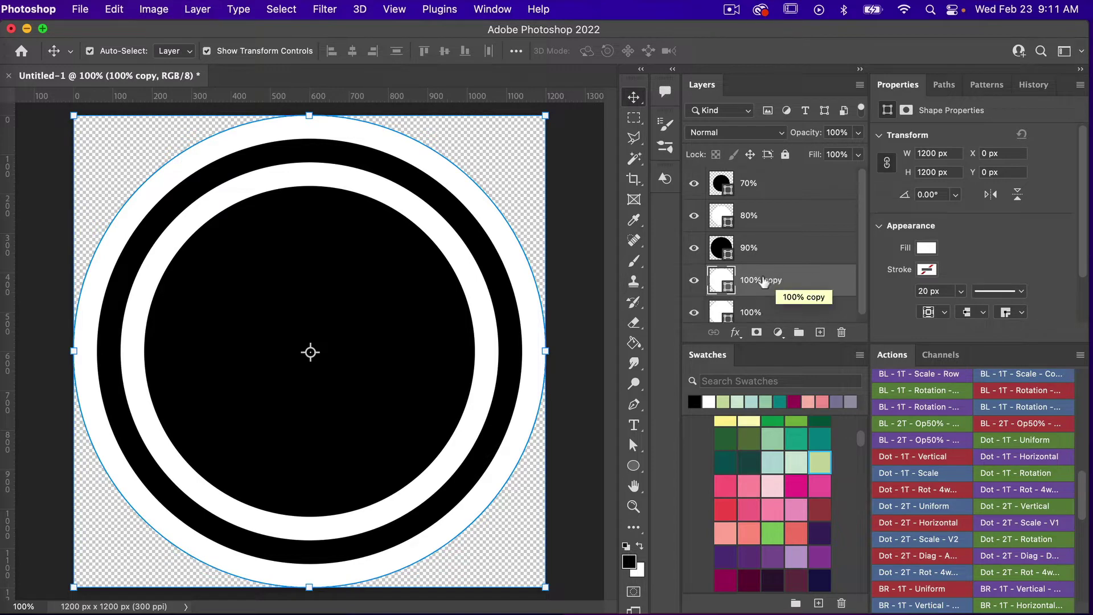
{"action": "left_click_drag", "start_coordinate": [759, 282], "coordinate": [757, 181]}
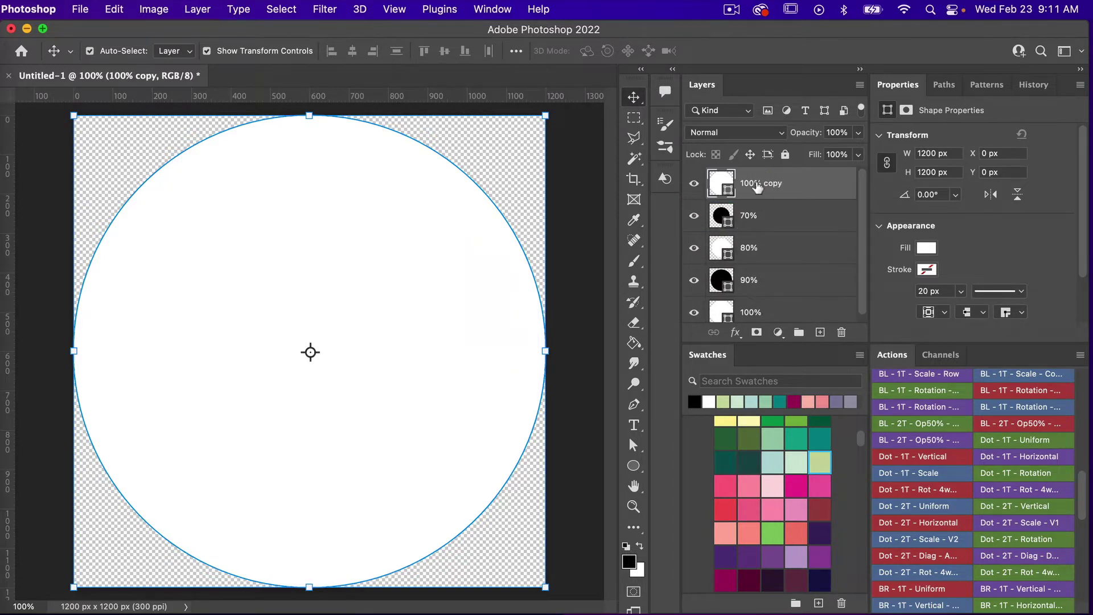
{"action": "double_click", "coordinate": [756, 182]}
{"action": "type", "text": "60"}
{"action": "key", "text": "Return"}
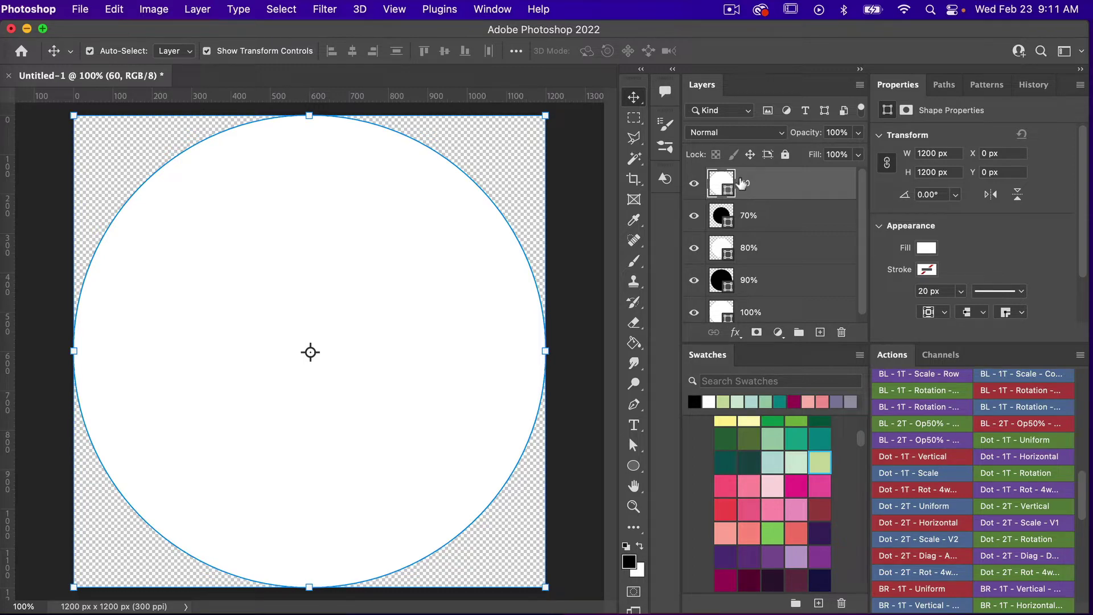
- Scale the white circle on layer 60 proportionally to 60% width and height
{"action": "key", "text": "super+t"}
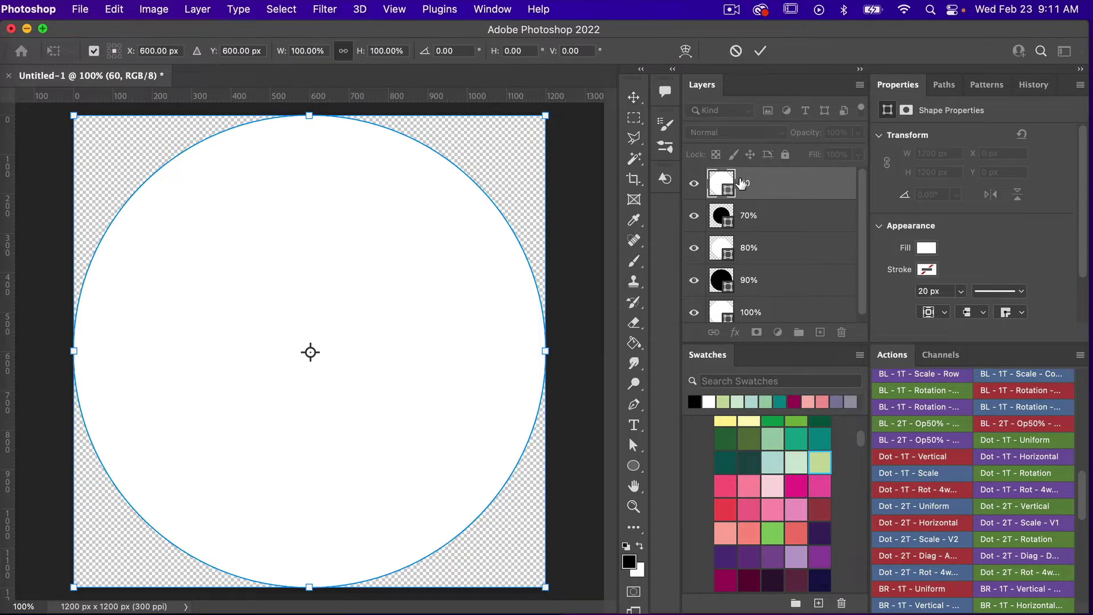
{"action": "left_click", "coordinate": [314, 51]}
{"action": "type", "text": "60"}
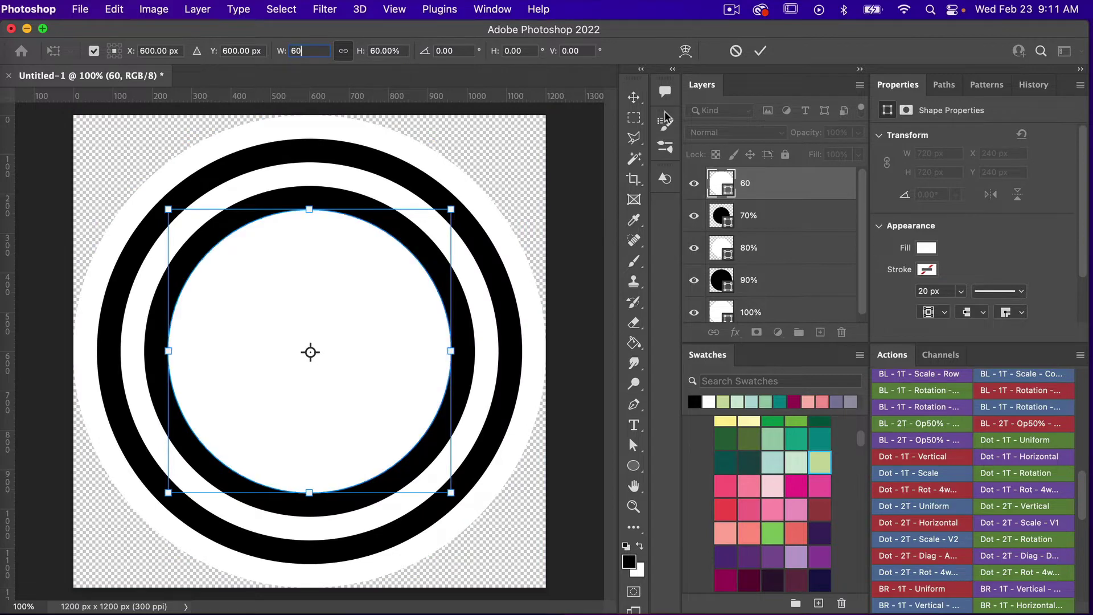
{"action": "left_click", "coordinate": [761, 51]}
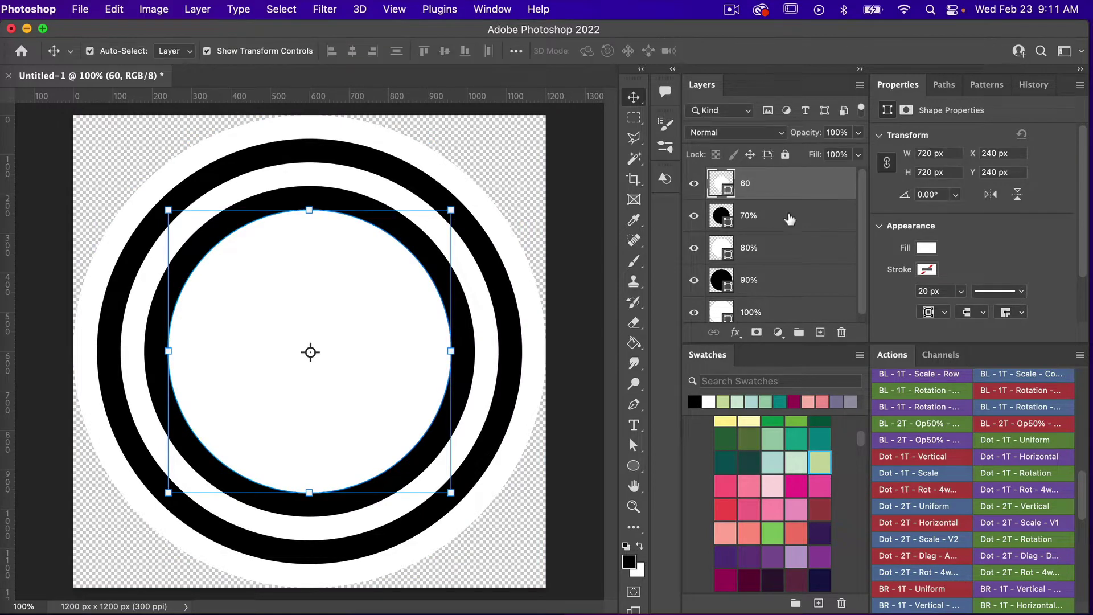
- Duplicate the white 100% circle above layer 60 and name the copy 50%
{"action": "scroll", "coordinate": [789, 222], "scroll_direction": "down", "scroll_amount": 1}
{"action": "left_click", "coordinate": [754, 308]}
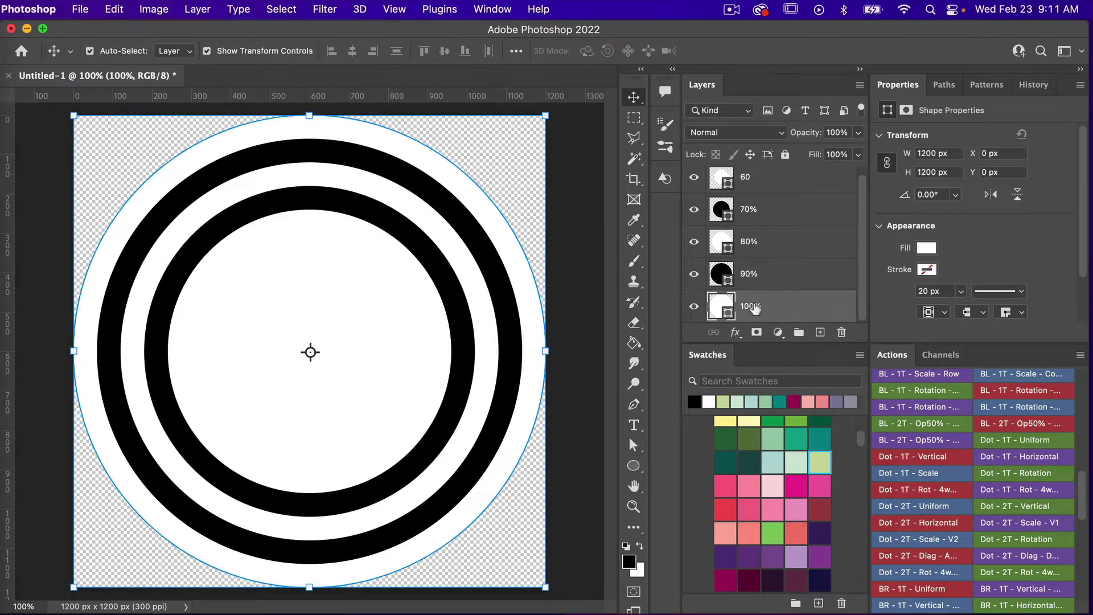
{"action": "key", "text": "super+j"}
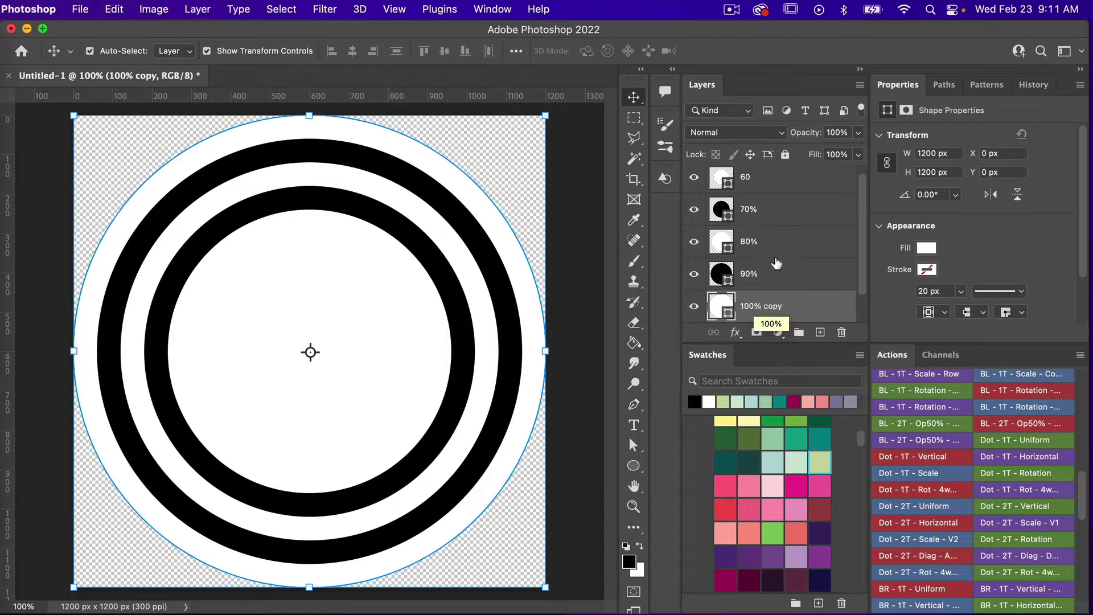
{"action": "left_click_drag", "start_coordinate": [744, 312], "coordinate": [754, 181]}
{"action": "double_click", "coordinate": [759, 183]}
{"action": "type", "text": "50"}
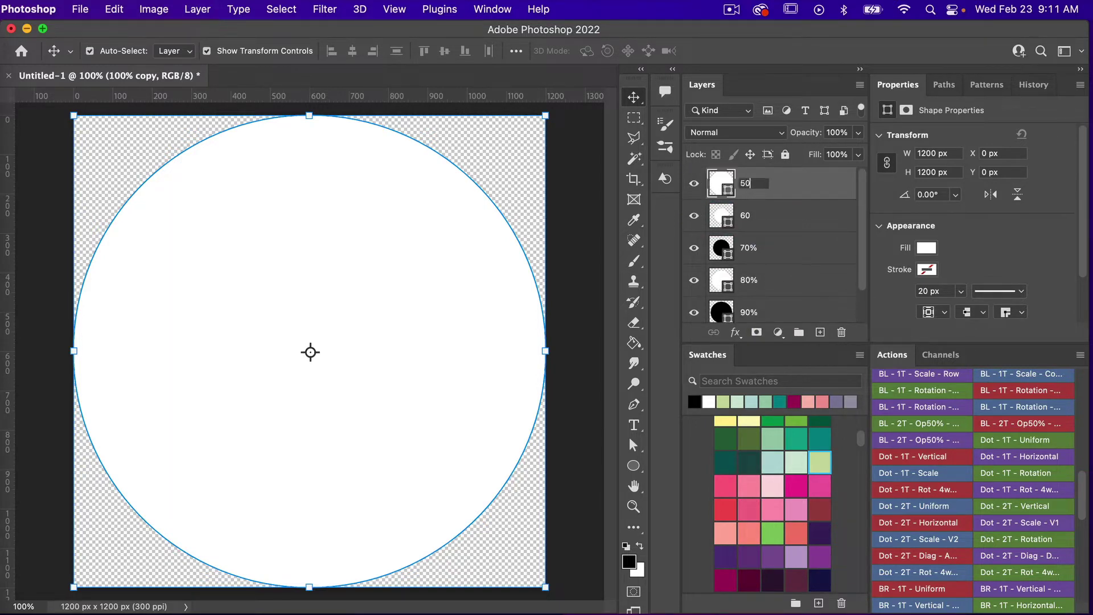
{"action": "key", "text": "Return"}
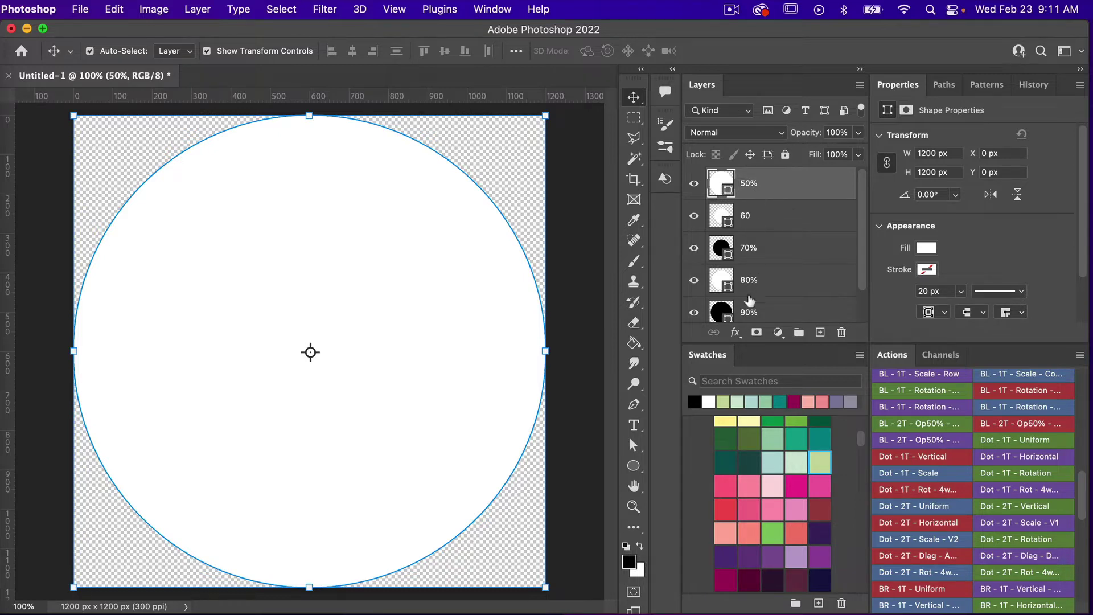
- Fill the circle on layer 50% with black and scale it proportionally to 50%
{"action": "left_click_drag", "start_coordinate": [695, 400], "coordinate": [728, 189]}
{"action": "key", "text": "super+t"}
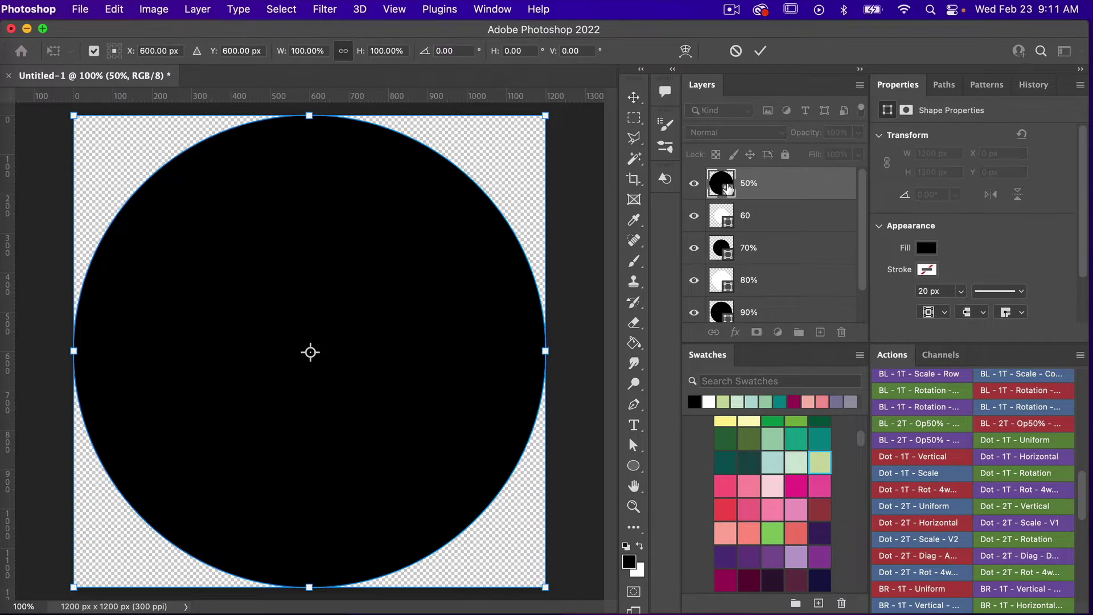
{"action": "left_click", "coordinate": [309, 55]}
{"action": "type", "text": "50"}
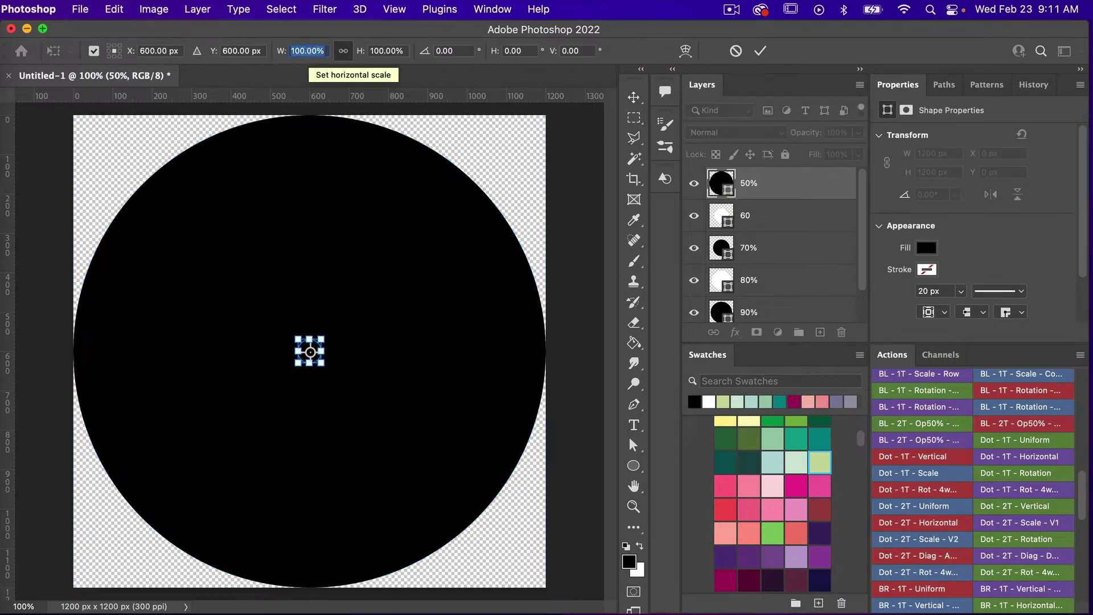
{"action": "left_click", "coordinate": [760, 50]}
- Duplicate the white 100% circle above the 50% layer and name the copy 40
{"action": "scroll", "coordinate": [817, 230], "scroll_direction": "down", "scroll_amount": 1}
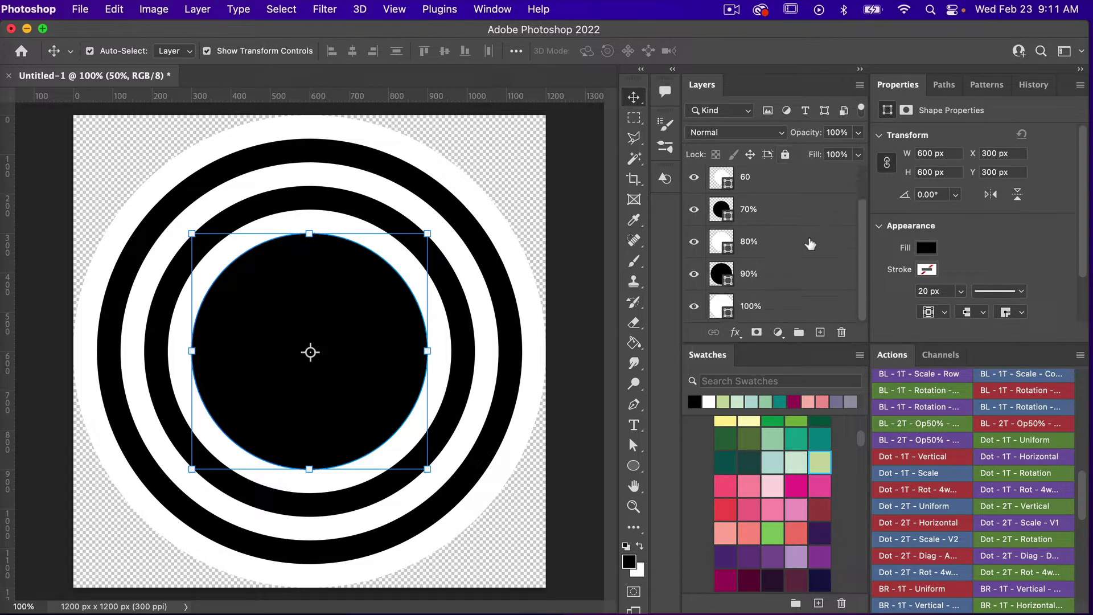
{"action": "left_click", "coordinate": [765, 306]}
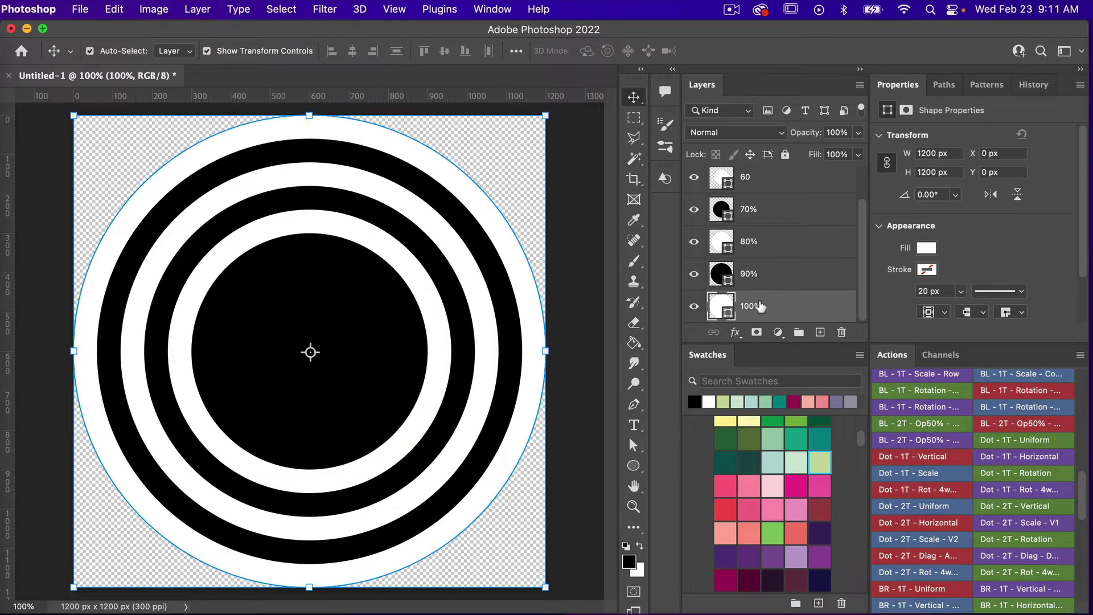
{"action": "key", "text": "super+j"}
{"action": "left_click_drag", "start_coordinate": [751, 310], "coordinate": [770, 188]}
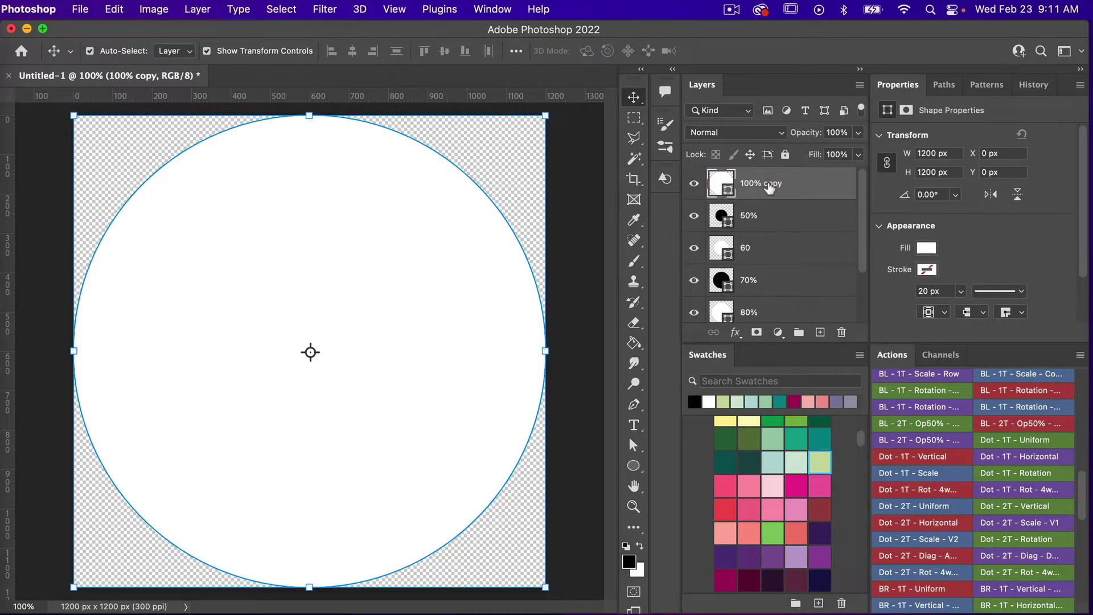
{"action": "double_click", "coordinate": [769, 183]}
{"action": "type", "text": "40"}
{"action": "key", "text": "Return"}
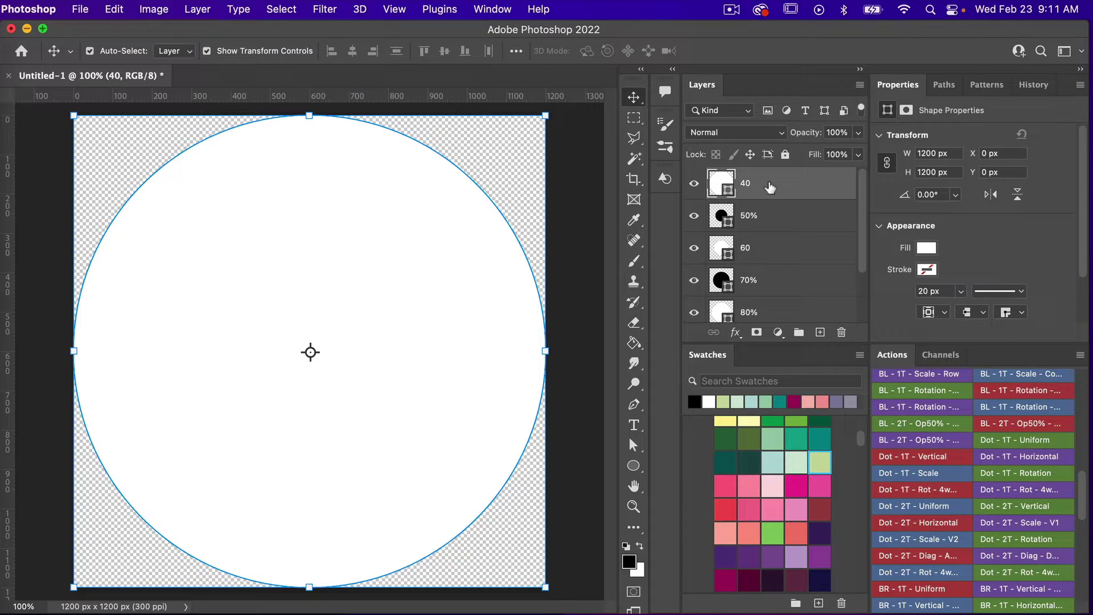
- Scale the white circle on layer 40 proportionally to 40% width and height
{"action": "key", "text": "super+t"}
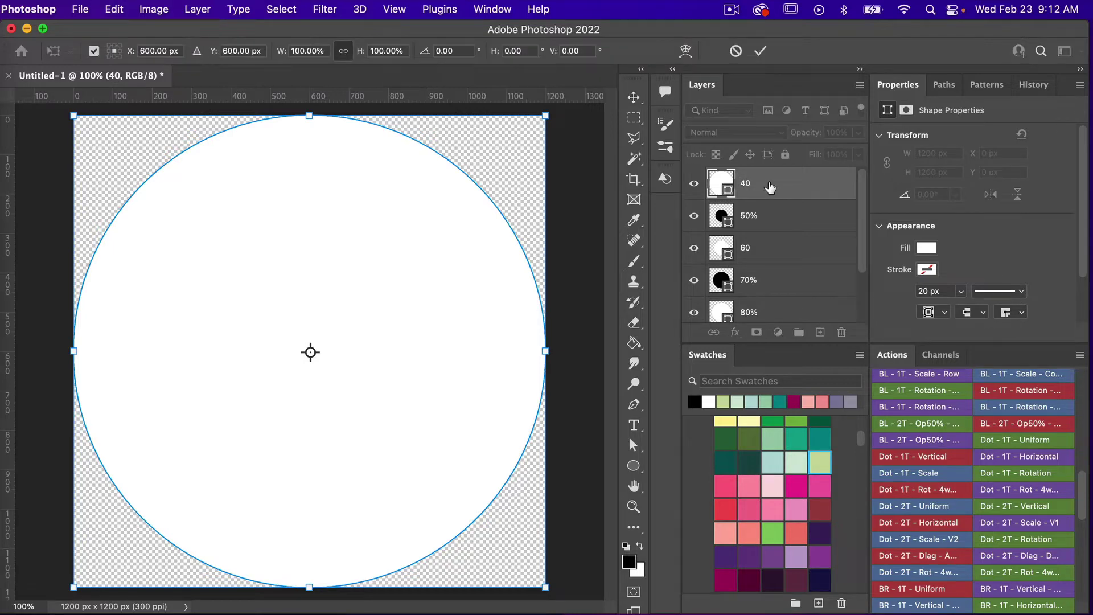
{"action": "left_click", "coordinate": [309, 51]}
{"action": "type", "text": "40"}
{"action": "key", "text": "Return"}
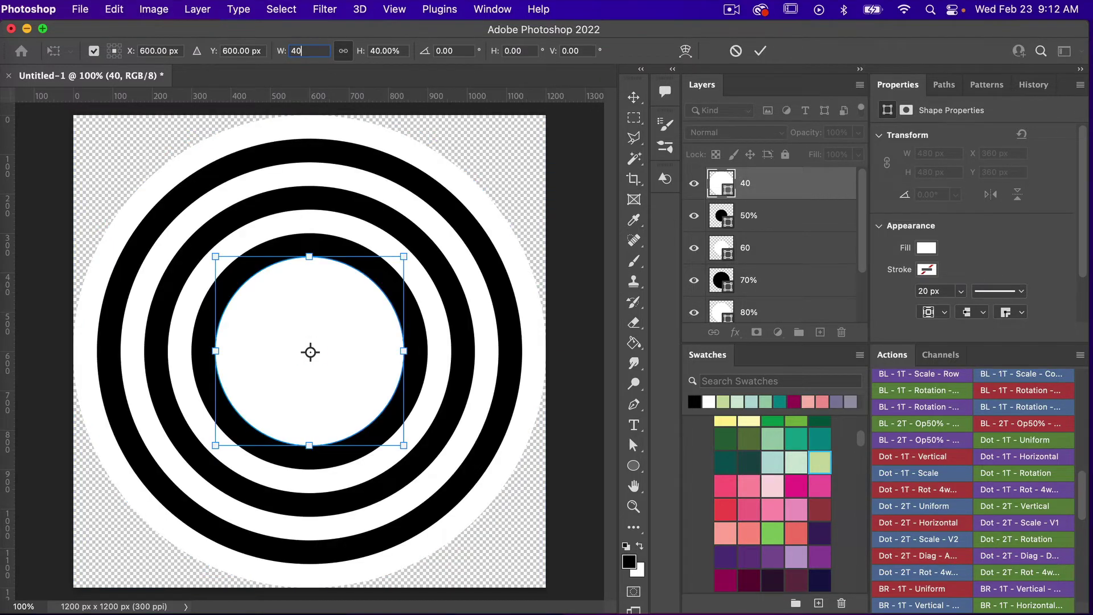
{"action": "left_click", "coordinate": [761, 51]}
- Duplicate the white 100% circle above layer 40 and name the copy 30%
{"action": "scroll", "coordinate": [774, 190], "scroll_direction": "down", "scroll_amount": 1}
{"action": "scroll", "coordinate": [774, 191], "scroll_direction": "down", "scroll_amount": 2}
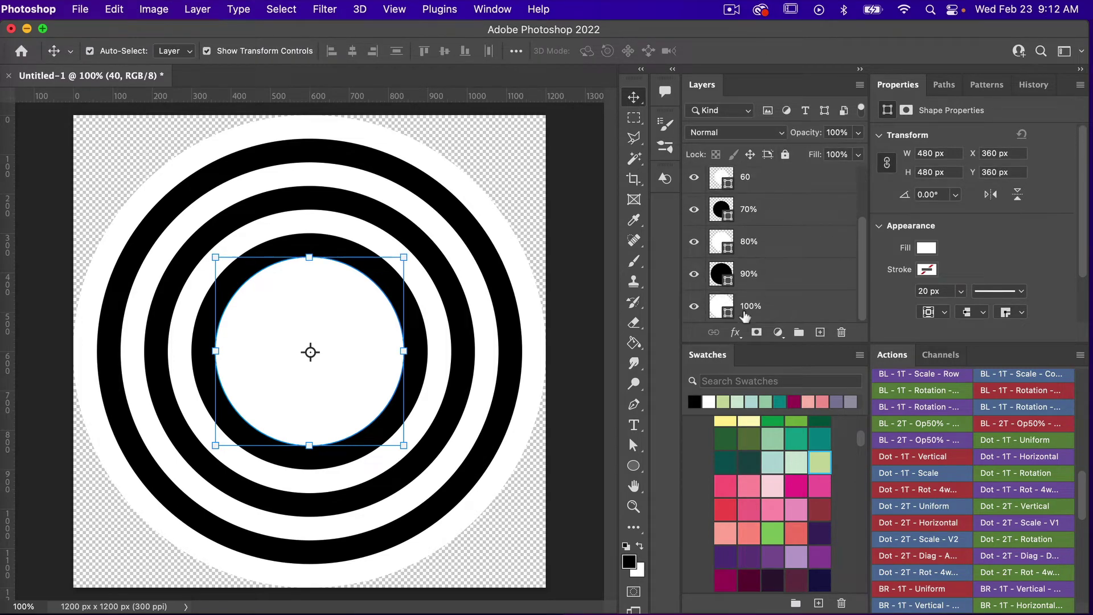
{"action": "left_click", "coordinate": [744, 308]}
{"action": "key", "text": "ctrl+j"}
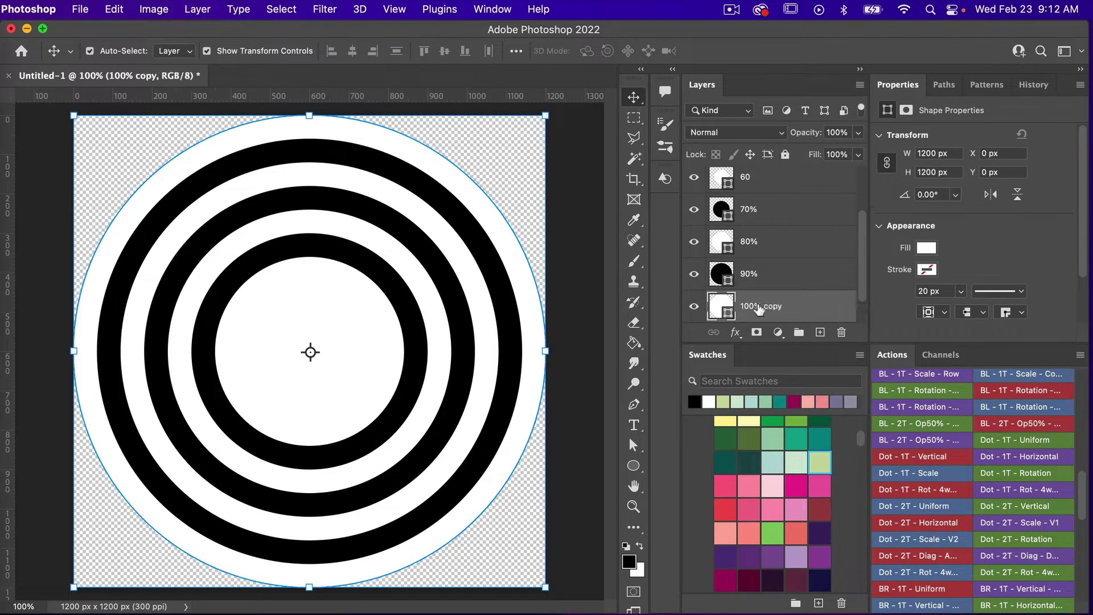
{"action": "left_click_drag", "start_coordinate": [745, 307], "coordinate": [755, 185]}
{"action": "double_click", "coordinate": [754, 183]}
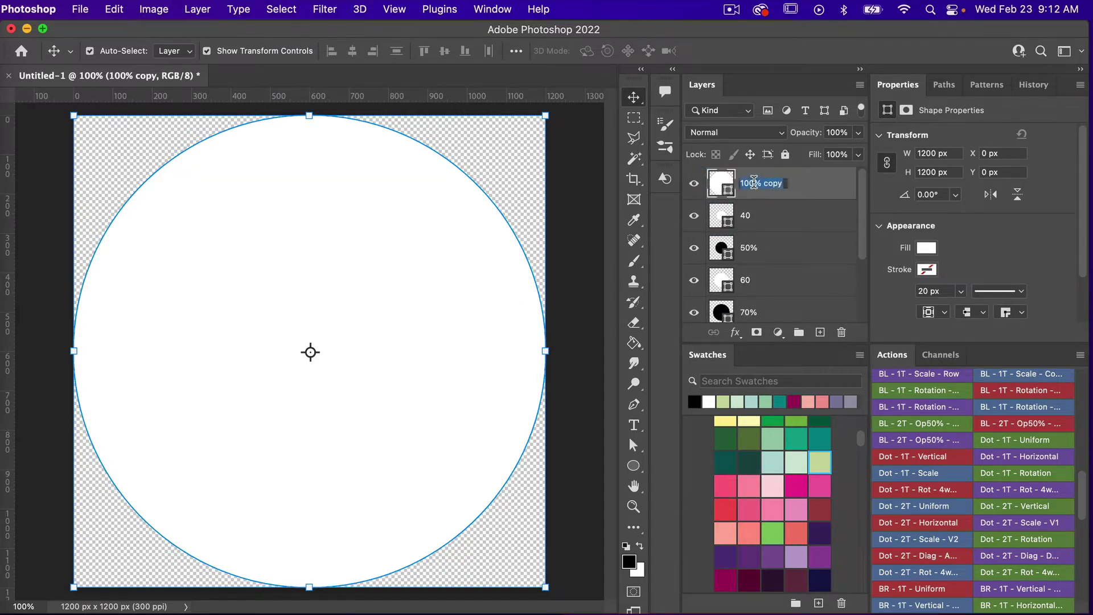
{"action": "type", "text": "30%"}
{"action": "key", "text": "Return"}
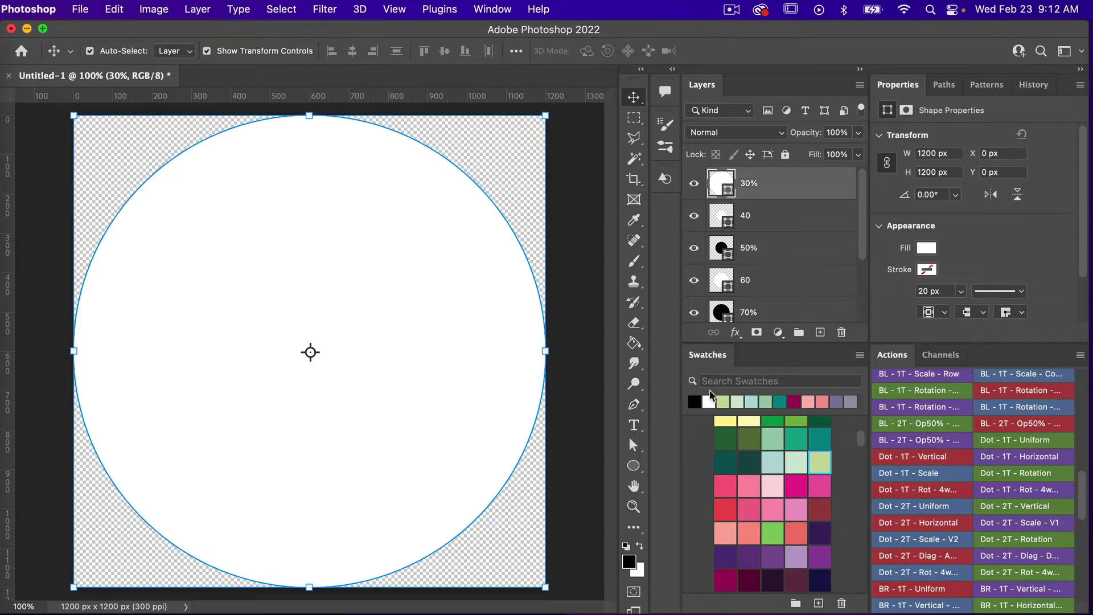
- Fill the circle on layer 30% with black and scale it proportionally to 30%
{"action": "left_click", "coordinate": [695, 402]}
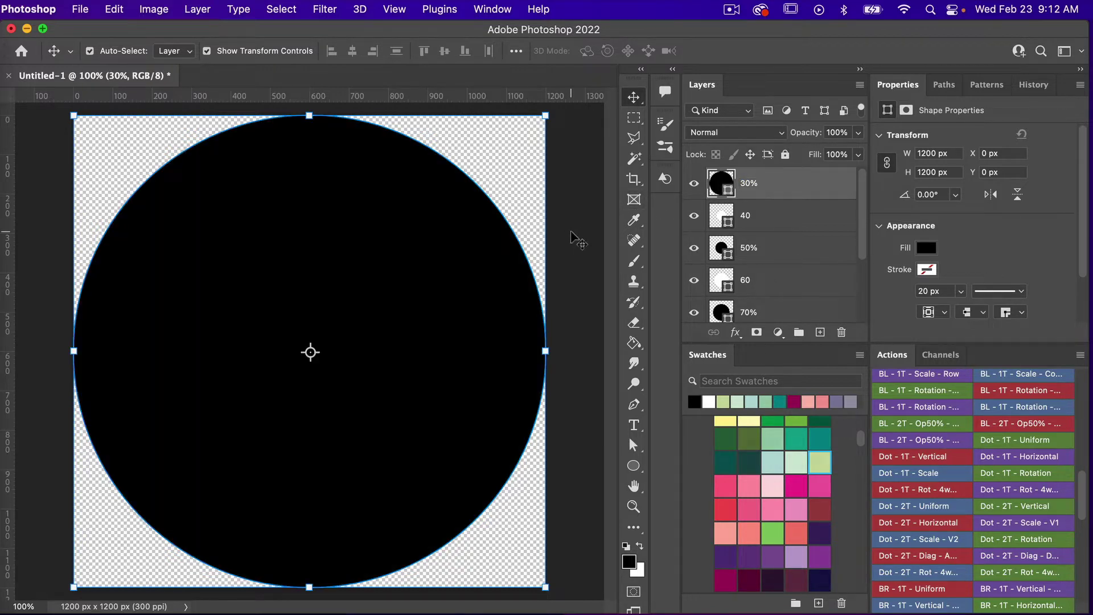
{"action": "key", "text": "super+t"}
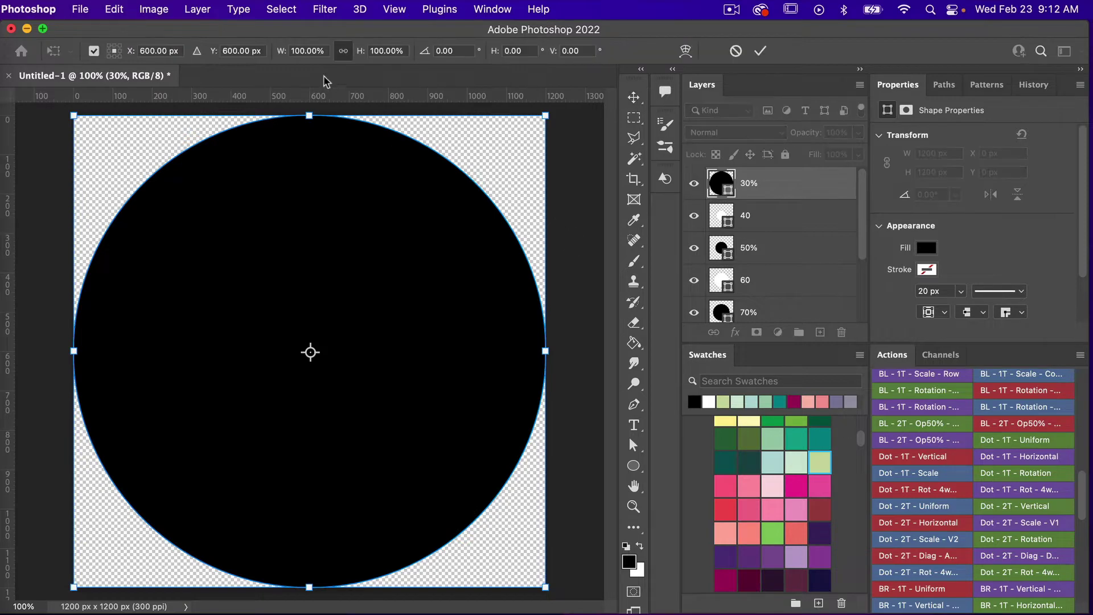
{"action": "left_click", "coordinate": [302, 51]}
{"action": "type", "text": "30"}
{"action": "key", "text": "Return"}
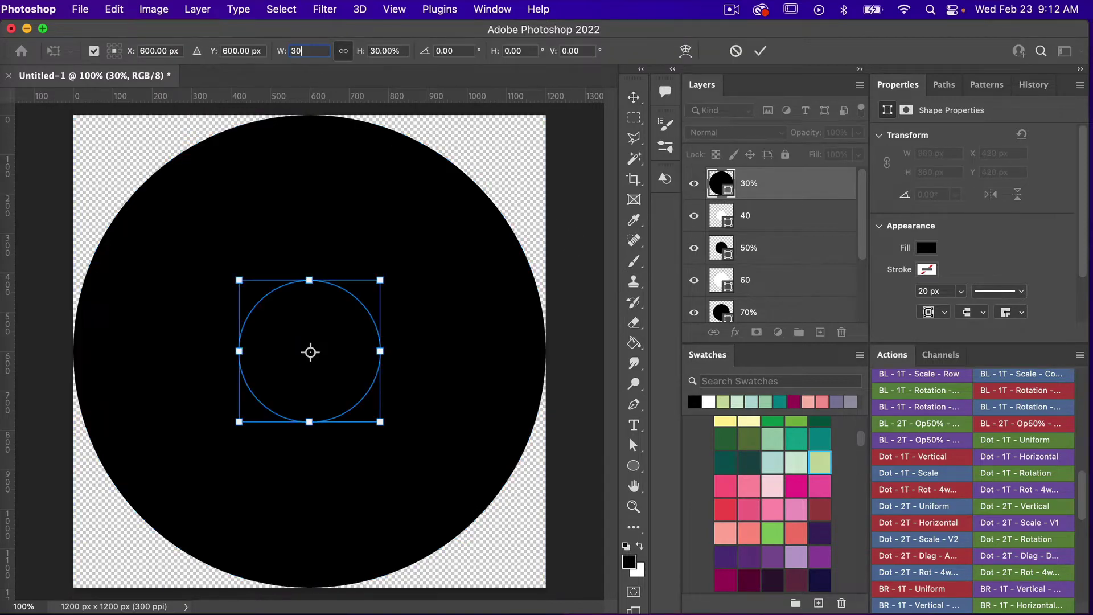
{"action": "left_click", "coordinate": [760, 53]}
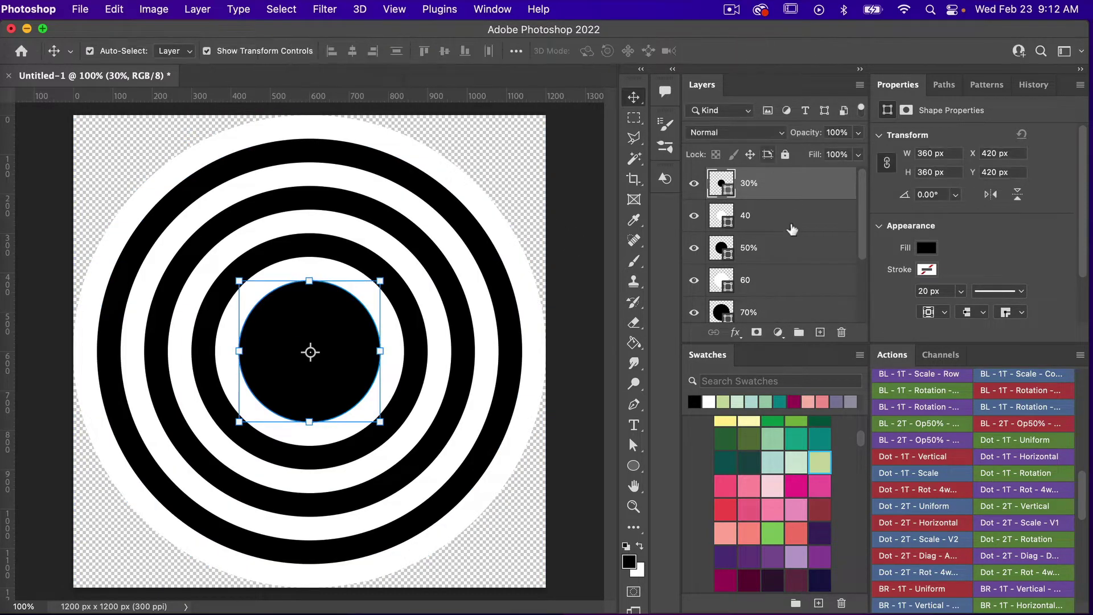
- Duplicate the white 100% circle above the 30% layer and name the copy 20%
{"action": "scroll", "coordinate": [793, 227], "scroll_direction": "down", "scroll_amount": 3}
{"action": "left_click", "coordinate": [750, 307]}
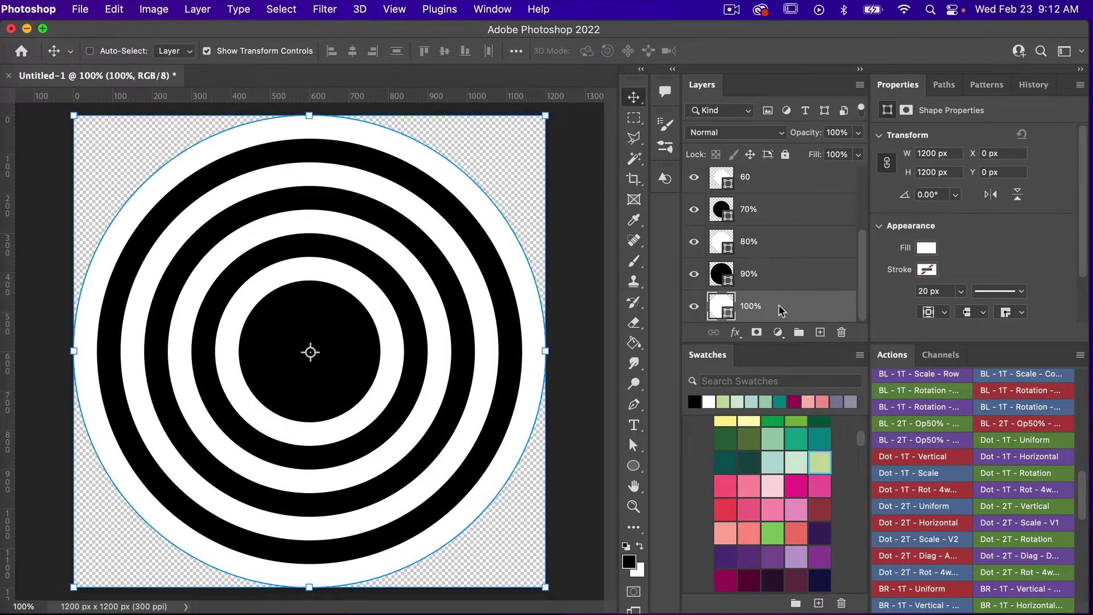
{"action": "key", "text": "super+j"}
{"action": "left_click_drag", "start_coordinate": [766, 307], "coordinate": [760, 176]}
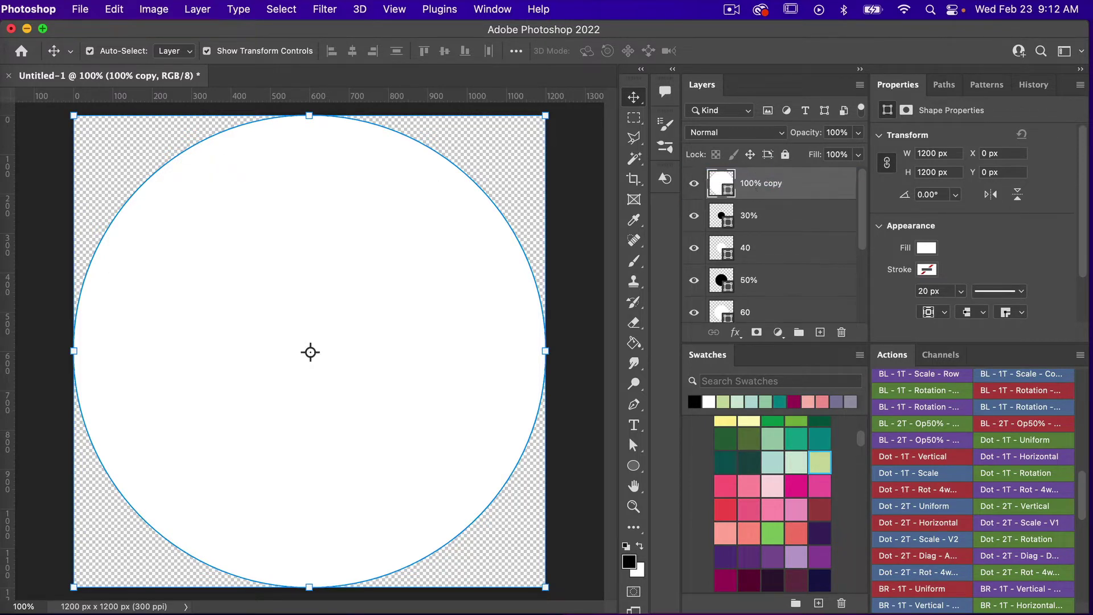
{"action": "double_click", "coordinate": [760, 181]}
{"action": "type", "text": "20"}
{"action": "key", "text": "Return"}
- Scale the white circle on layer 20% proportionally to 20% width and height
{"action": "key", "text": "super+t"}
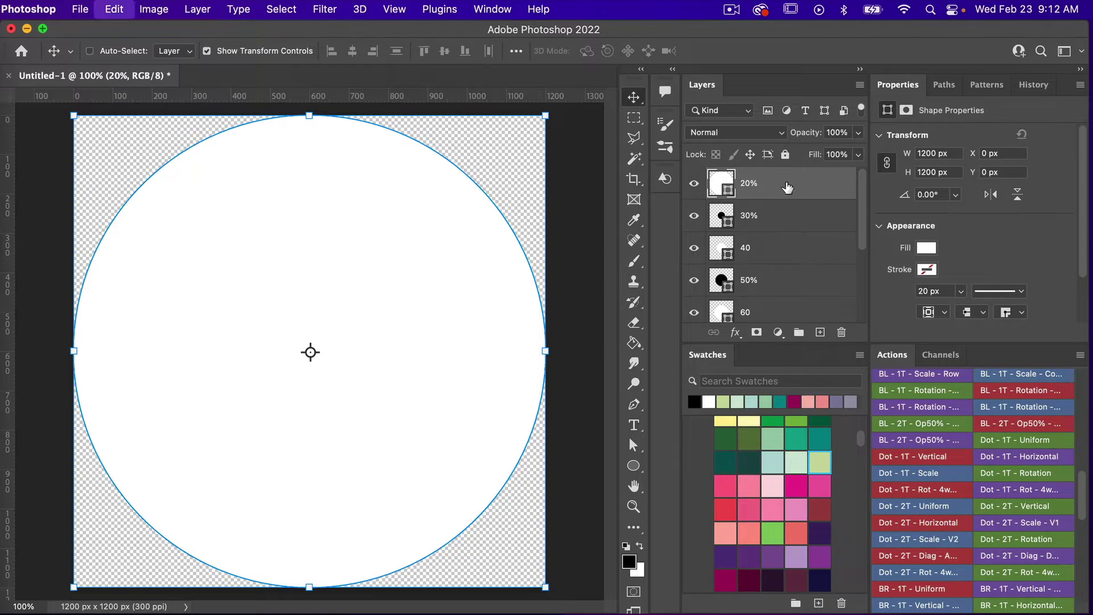
{"action": "left_click", "coordinate": [302, 49]}
{"action": "type", "text": "20"}
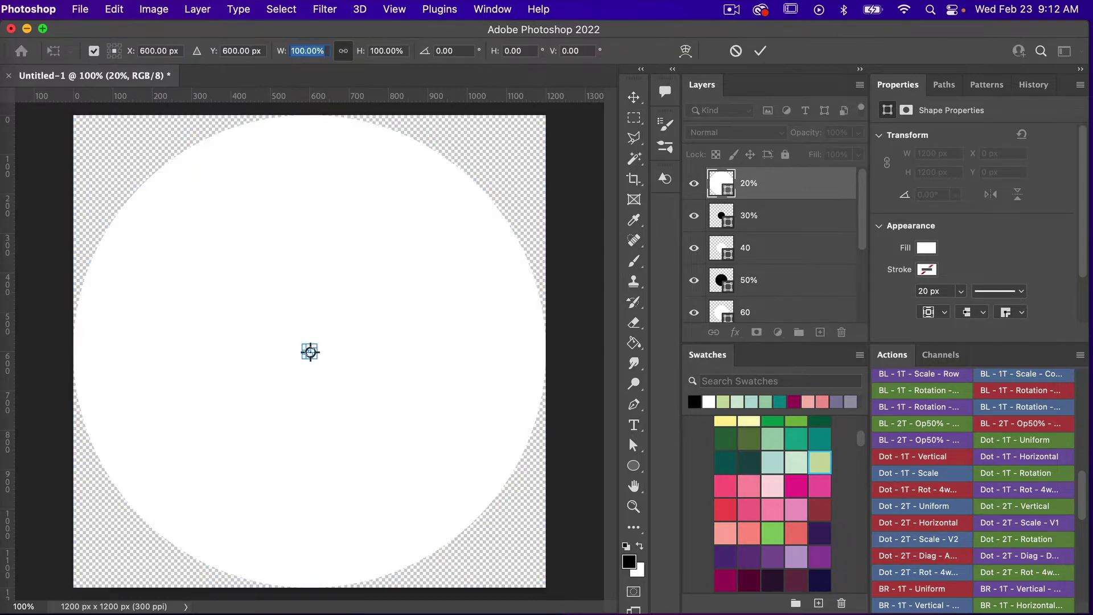
{"action": "left_click", "coordinate": [761, 51]}
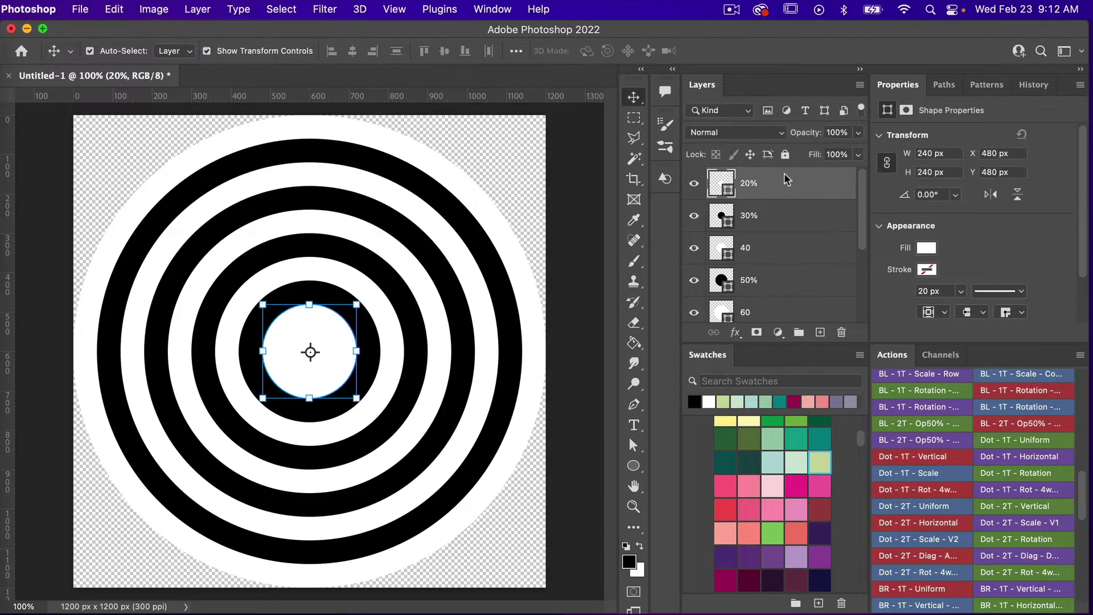
- Duplicate the white 100% circle above the 20% layer and name the copy 10%
{"action": "scroll", "coordinate": [791, 225], "scroll_direction": "down", "scroll_amount": 4}
{"action": "left_click", "coordinate": [757, 310]}
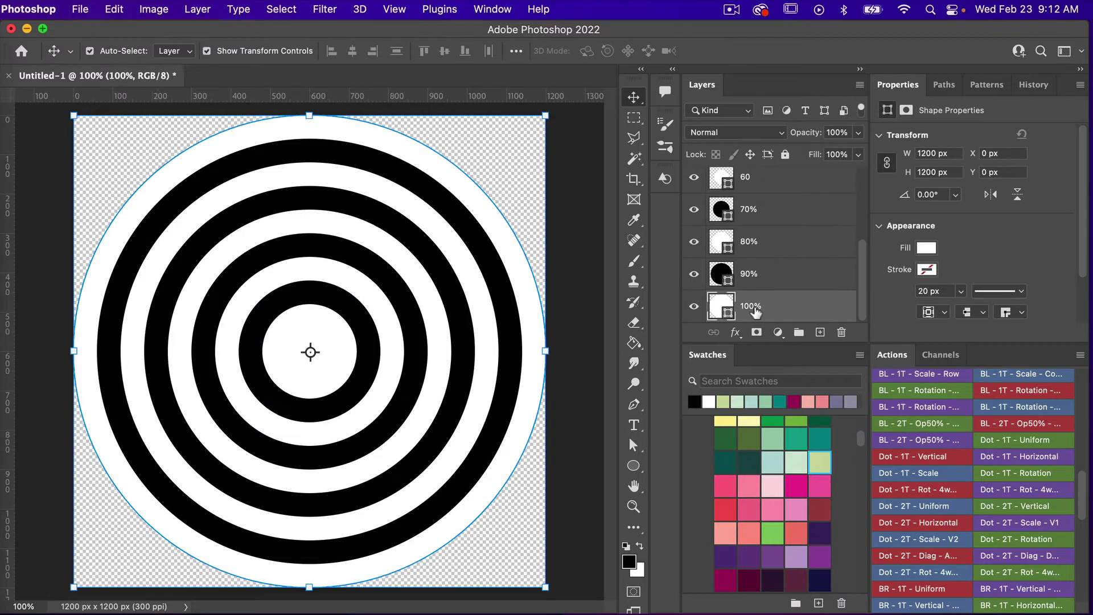
{"action": "key", "text": "super+j"}
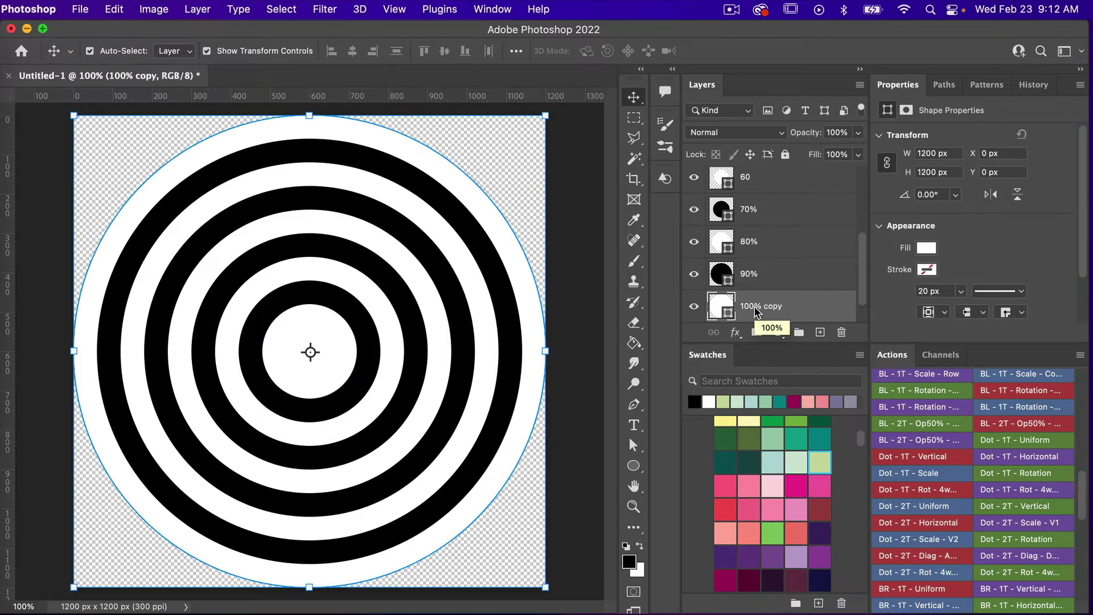
{"action": "left_click_drag", "start_coordinate": [746, 304], "coordinate": [753, 170]}
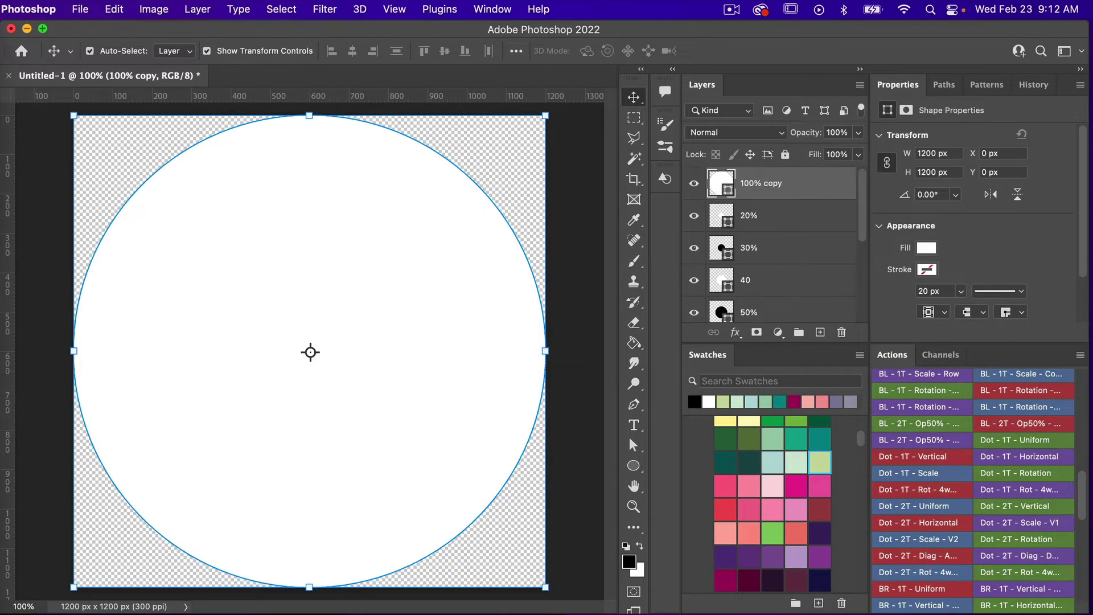
{"action": "double_click", "coordinate": [752, 186]}
{"action": "type", "text": "10%"}
{"action": "left_click", "coordinate": [800, 183]}
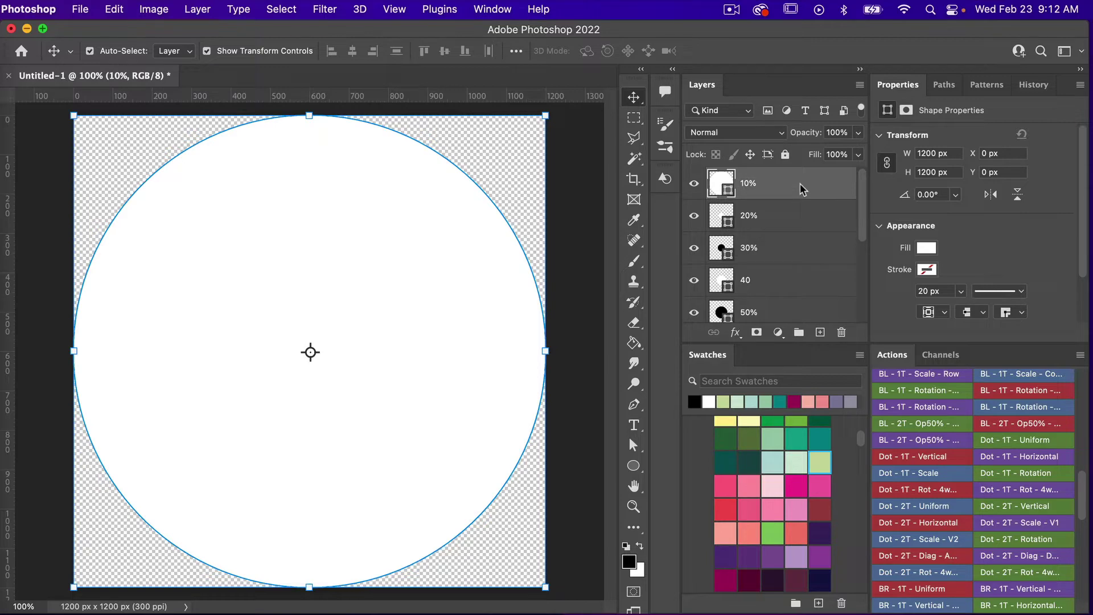
- Scale the circle on layer 10% proportionally to 10% and fill it with black
{"action": "key", "text": "super+t"}
{"action": "left_click", "coordinate": [299, 50]}
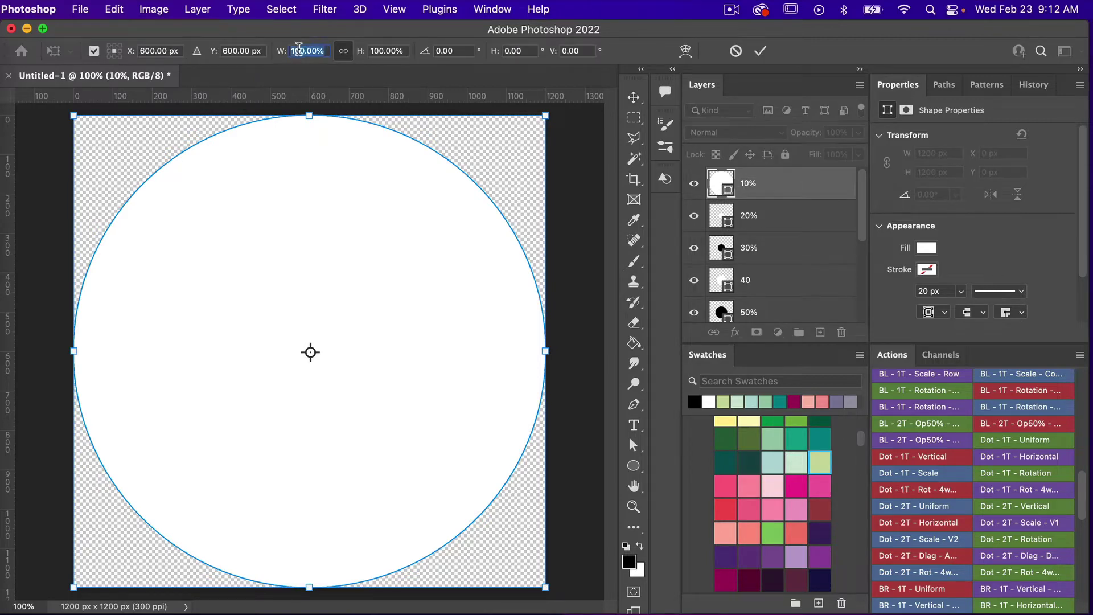
{"action": "type", "text": "10"}
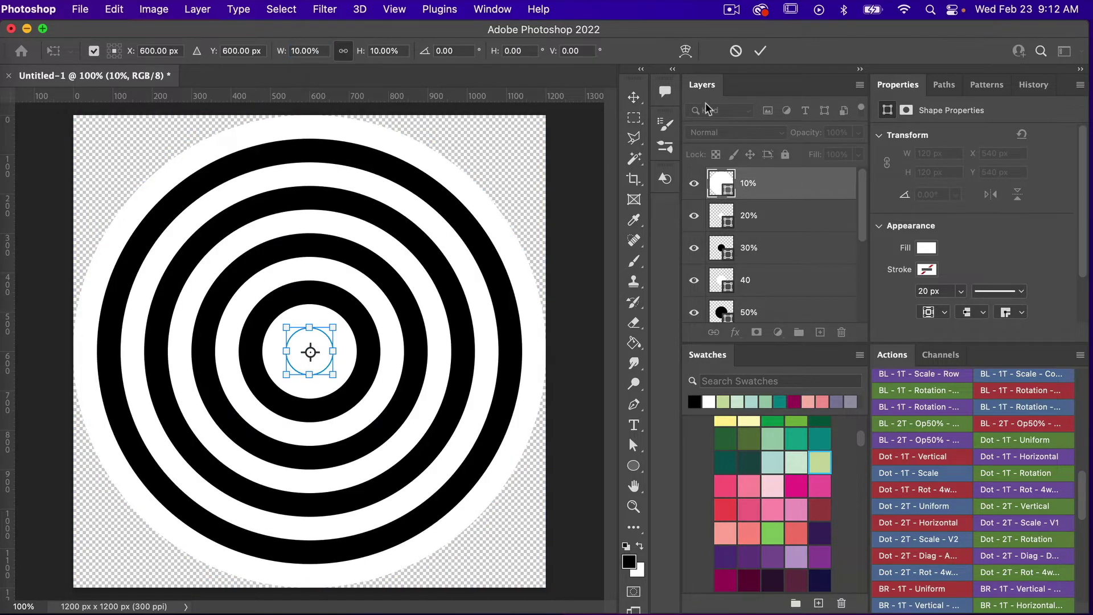
{"action": "left_click", "coordinate": [760, 51]}
{"action": "left_click", "coordinate": [695, 401]}
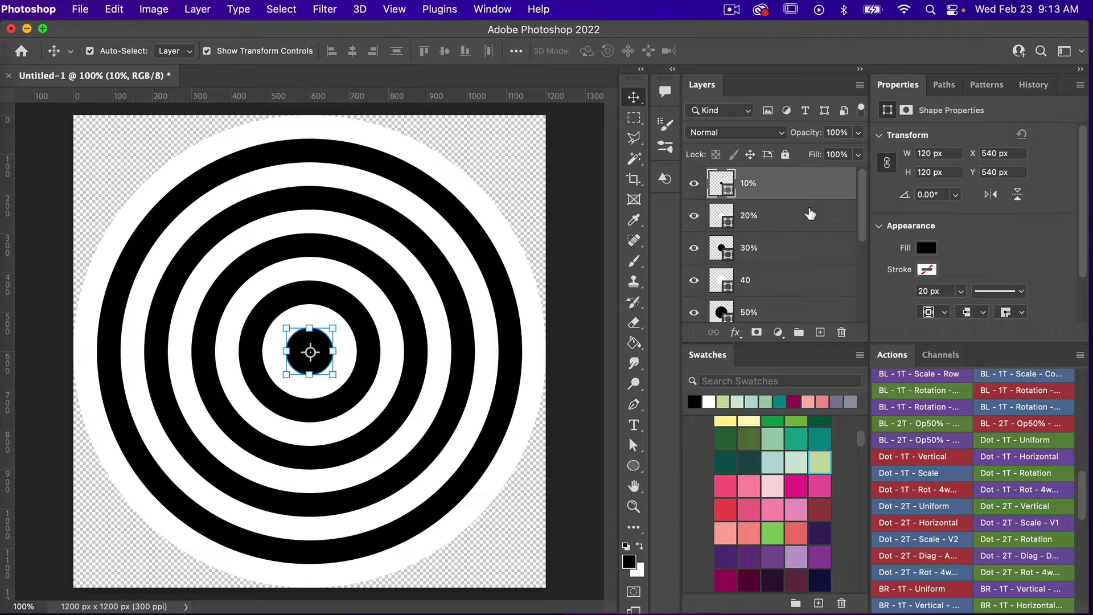
- Convert all circle layers from 10% to 100% into a single smart object
{"action": "scroll", "coordinate": [808, 249], "scroll_direction": "down", "scroll_amount": 5}
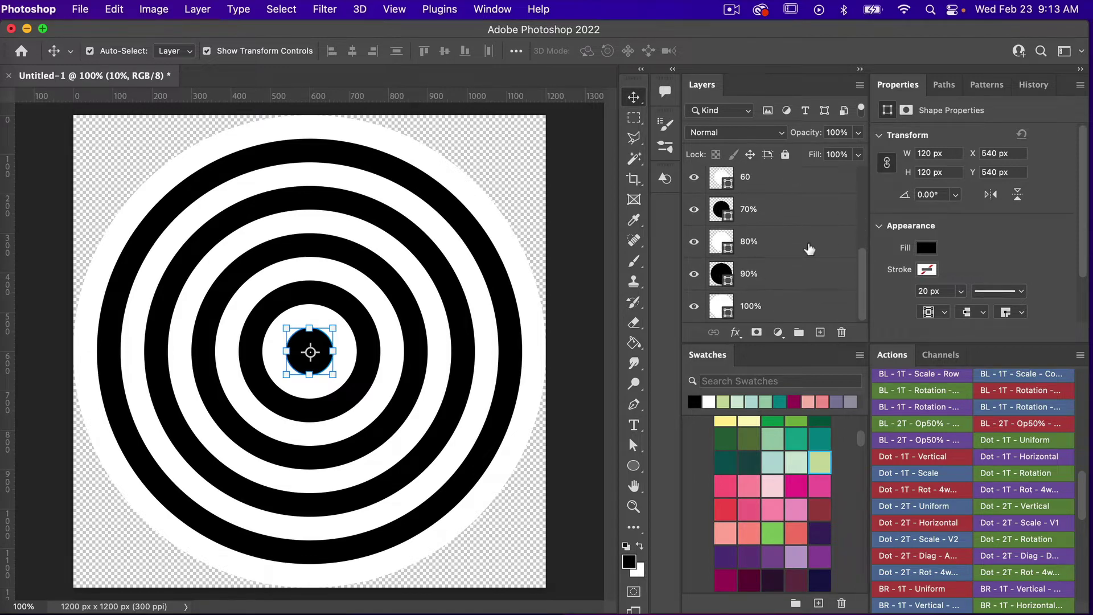
{"action": "left_click", "coordinate": [778, 310], "text": "shift"}
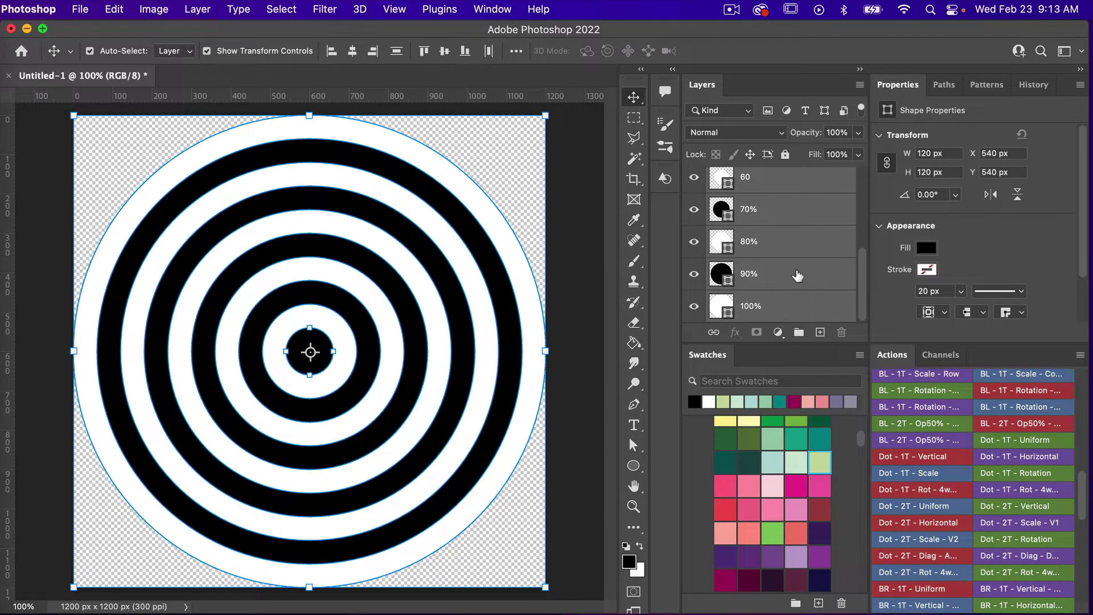
{"action": "right_click", "coordinate": [801, 277]}
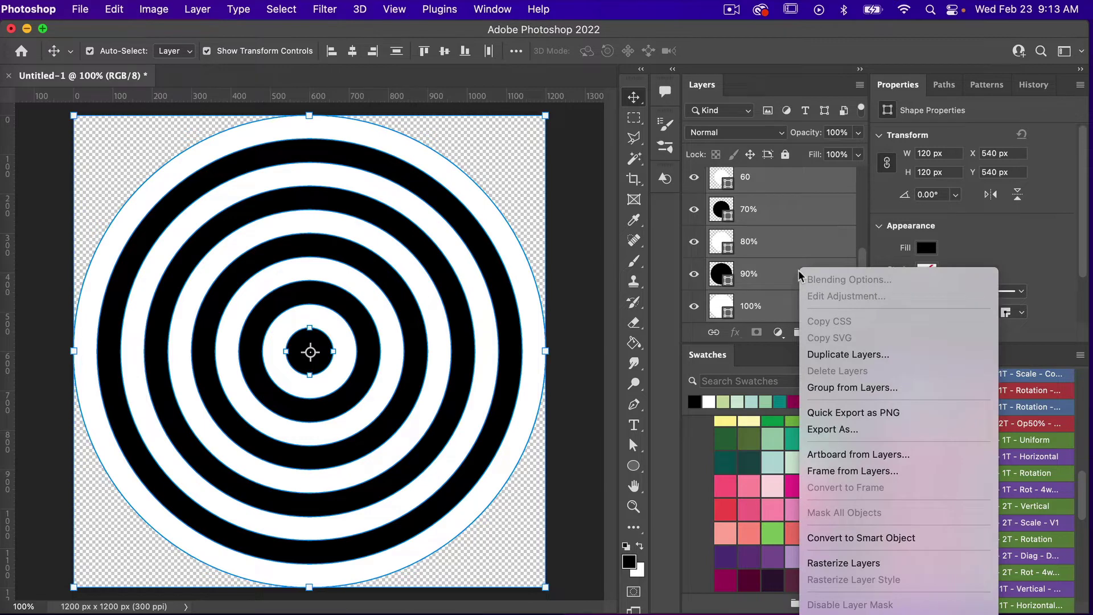
{"action": "left_click", "coordinate": [848, 540]}
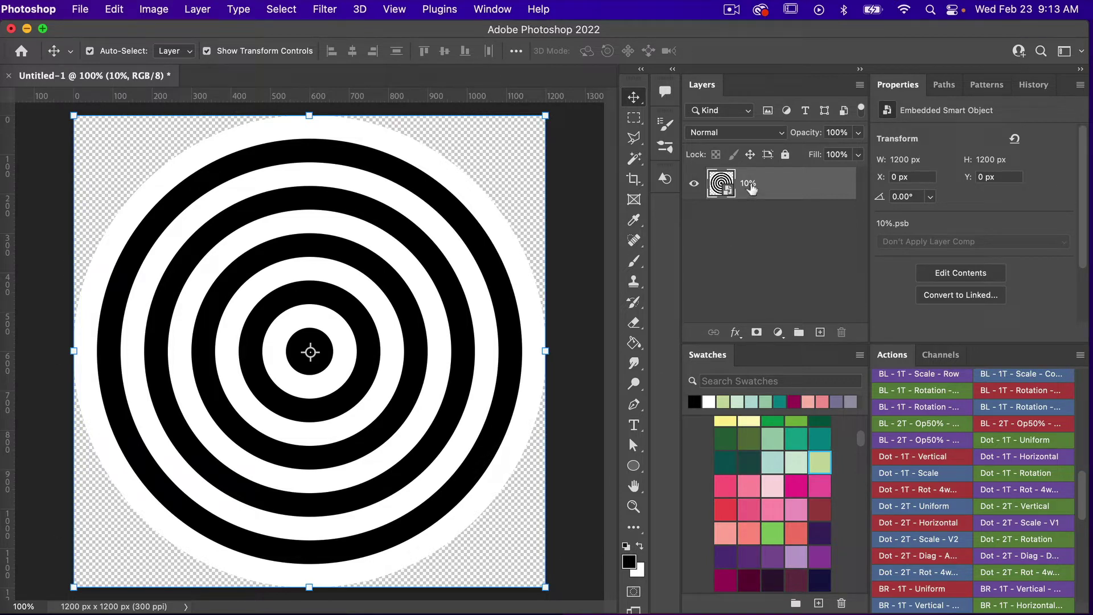
- Duplicate the concentric circle smart object and centre the copy on the canvas's upper-right corner, at X 600 px, Y -600 px
{"action": "key", "text": "super+j"}
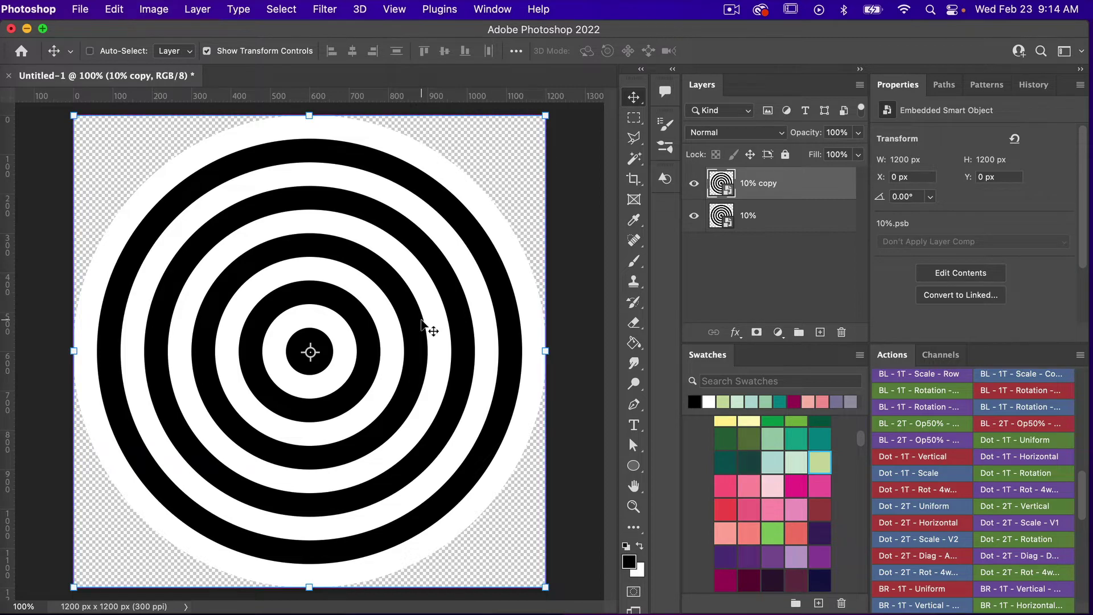
{"action": "key", "text": "super+minus"}
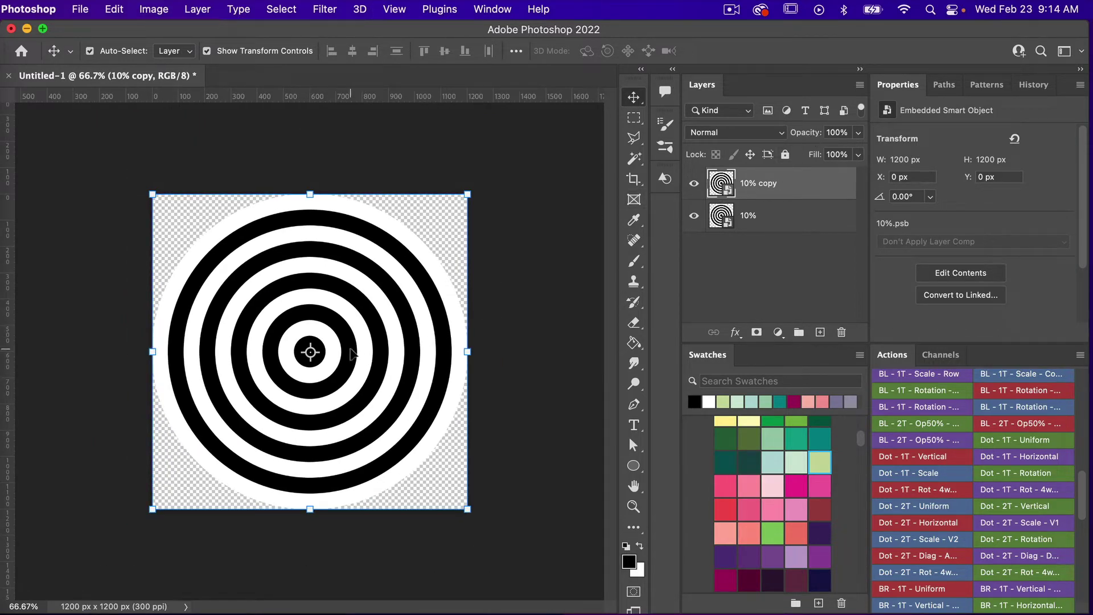
{"action": "left_click_drag", "start_coordinate": [351, 354], "coordinate": [510, 194]}
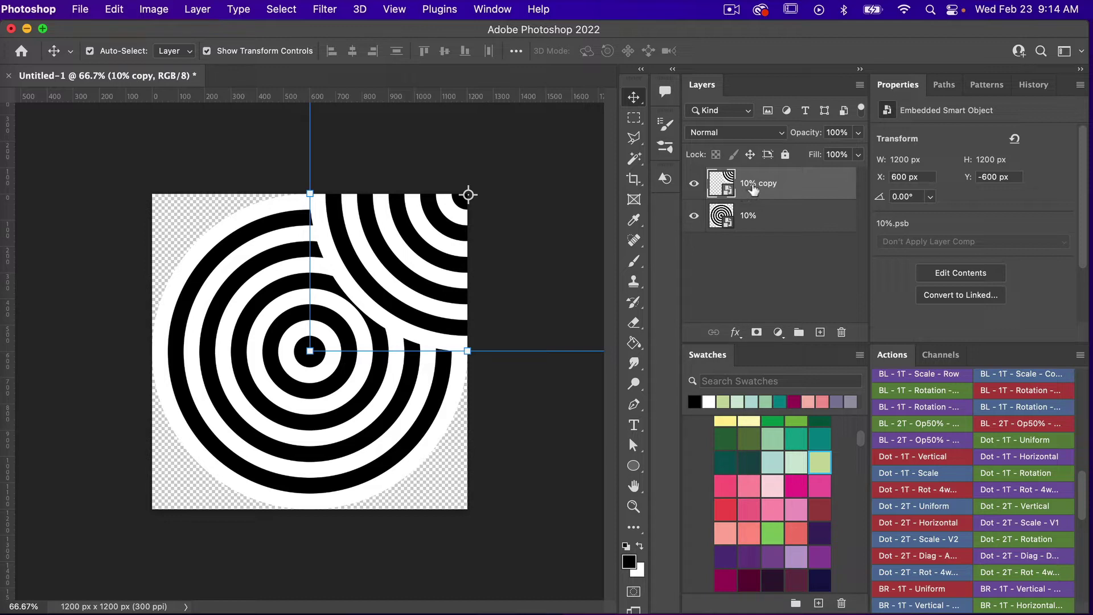
- Duplicate the upper-right copy and centre the duplicate on the canvas's lower-left corner, at X -600 px, Y 600 px
{"action": "key", "text": "super+j"}
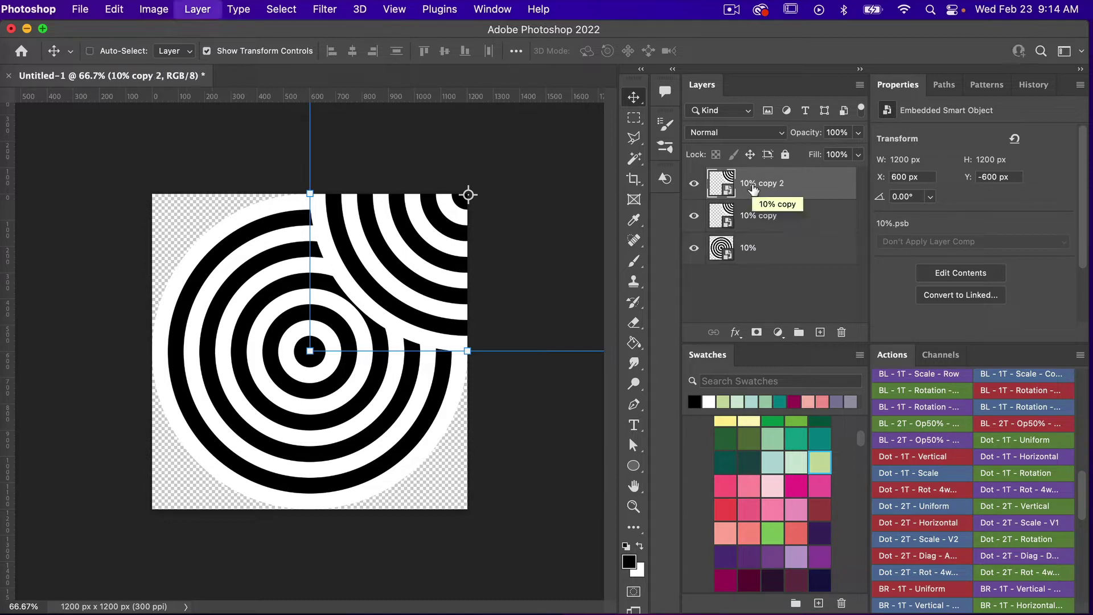
{"action": "left_click_drag", "start_coordinate": [439, 250], "coordinate": [125, 563]}
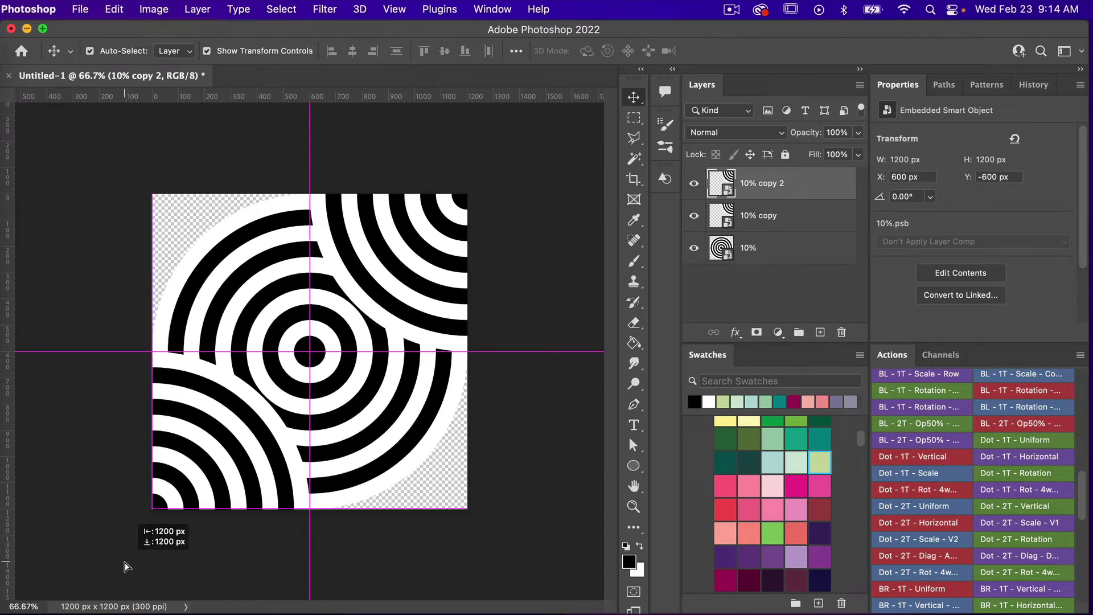
{"action": "left_click_drag", "start_coordinate": [125, 562], "coordinate": [124, 560]}
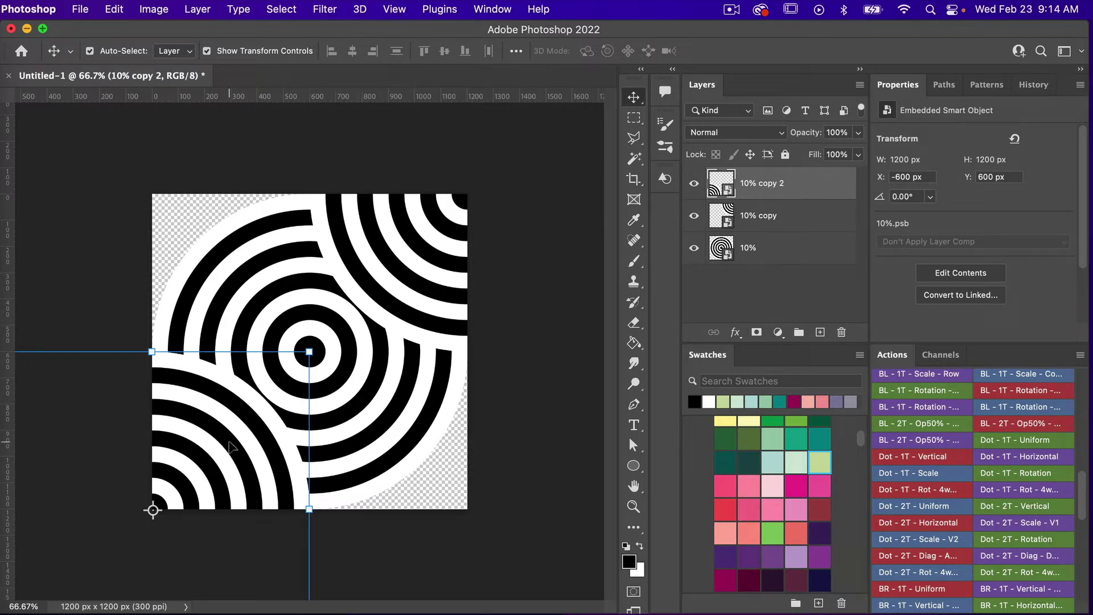
- Duplicate the lower-left copy, centre it on the lower-right corner at X 600 px, Y 600 px, and place it below layer 10%
{"action": "key", "text": "super+j"}
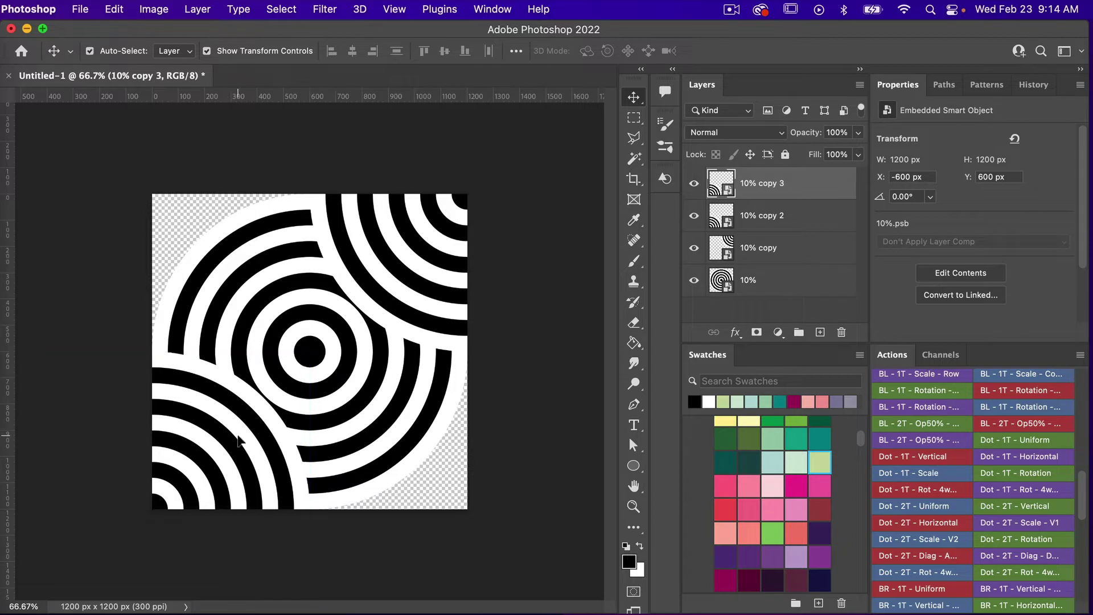
{"action": "left_click_drag", "start_coordinate": [238, 440], "coordinate": [554, 436]}
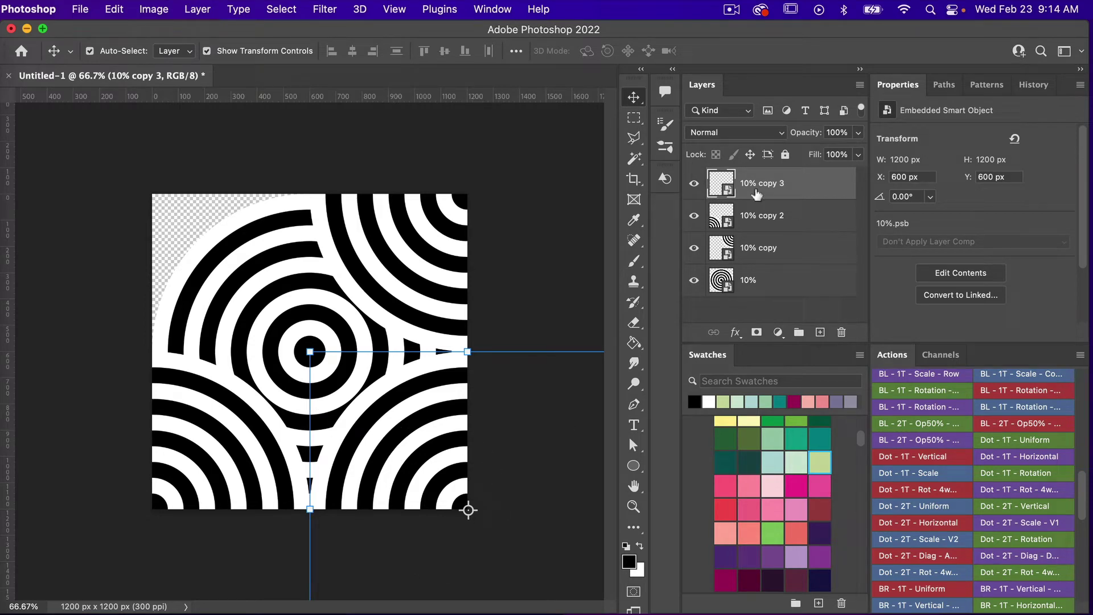
{"action": "left_click_drag", "start_coordinate": [757, 192], "coordinate": [745, 293]}
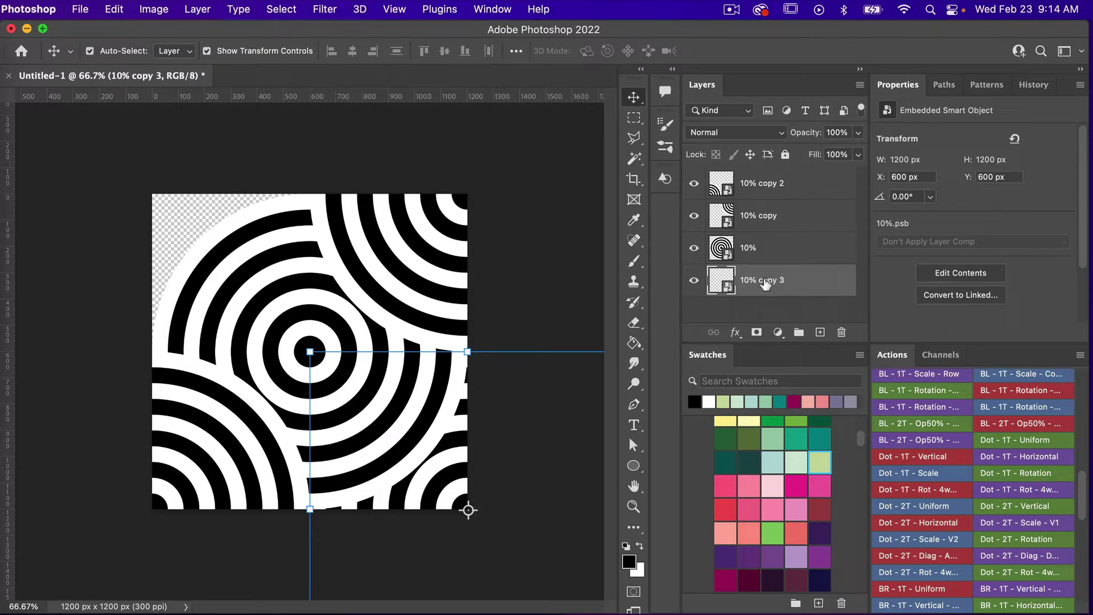
- Duplicate the lower-right copy, centre it on the canvas's upper-left corner at X -600 px, Y -600 px, and deselect all layers
{"action": "key", "text": "super+j"}
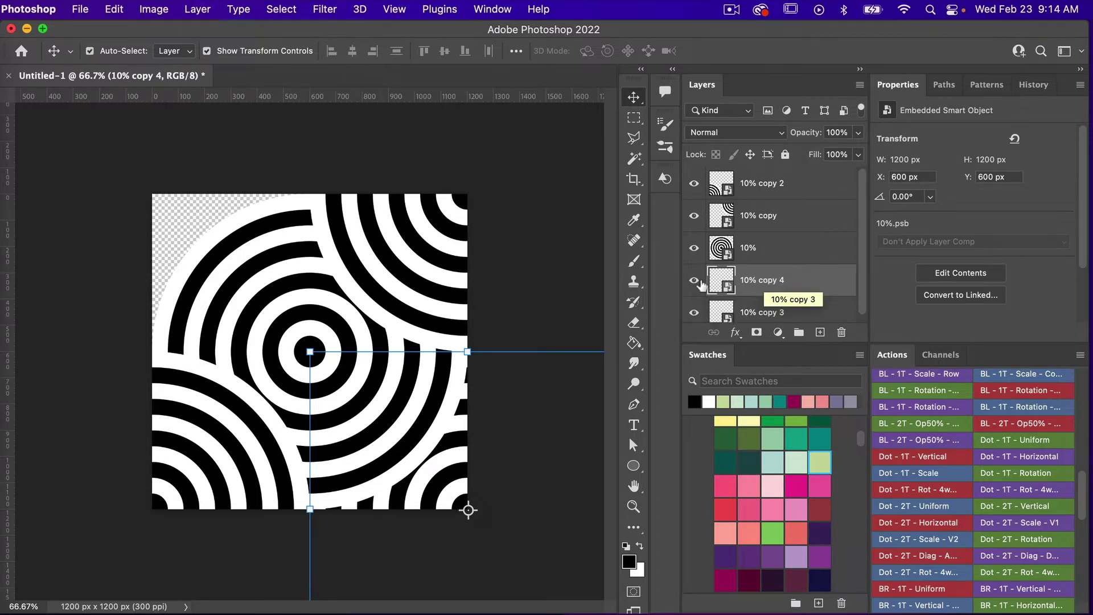
{"action": "left_click_drag", "start_coordinate": [440, 489], "coordinate": [124, 173]}
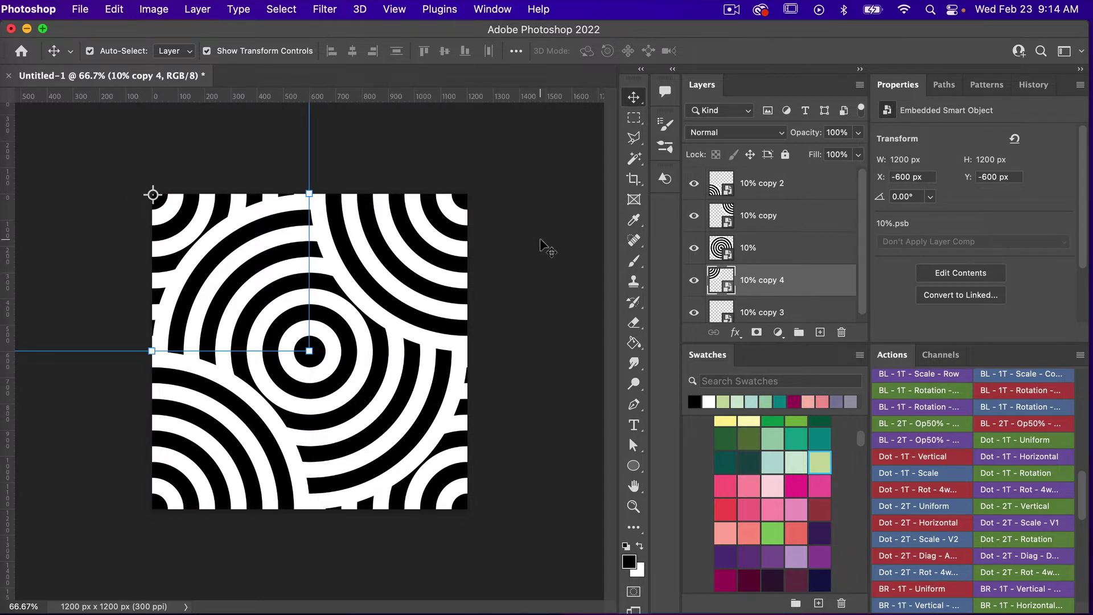
{"action": "left_click", "coordinate": [533, 219]}
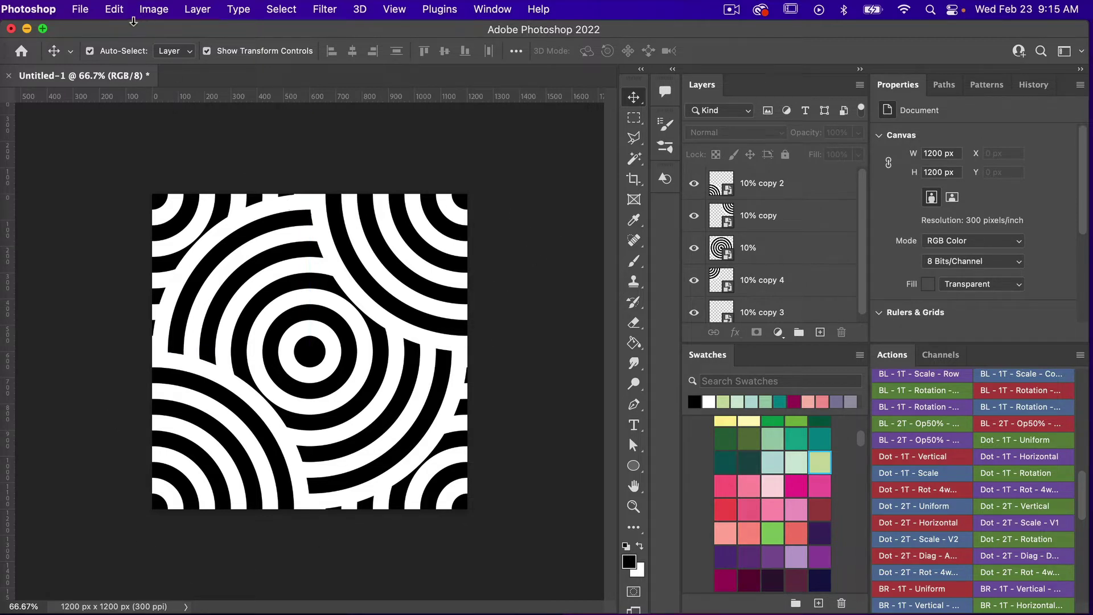
- Define the finished circle tile as a pattern, keeping the suggested name Pattern 2286
{"action": "left_click", "coordinate": [114, 10]}
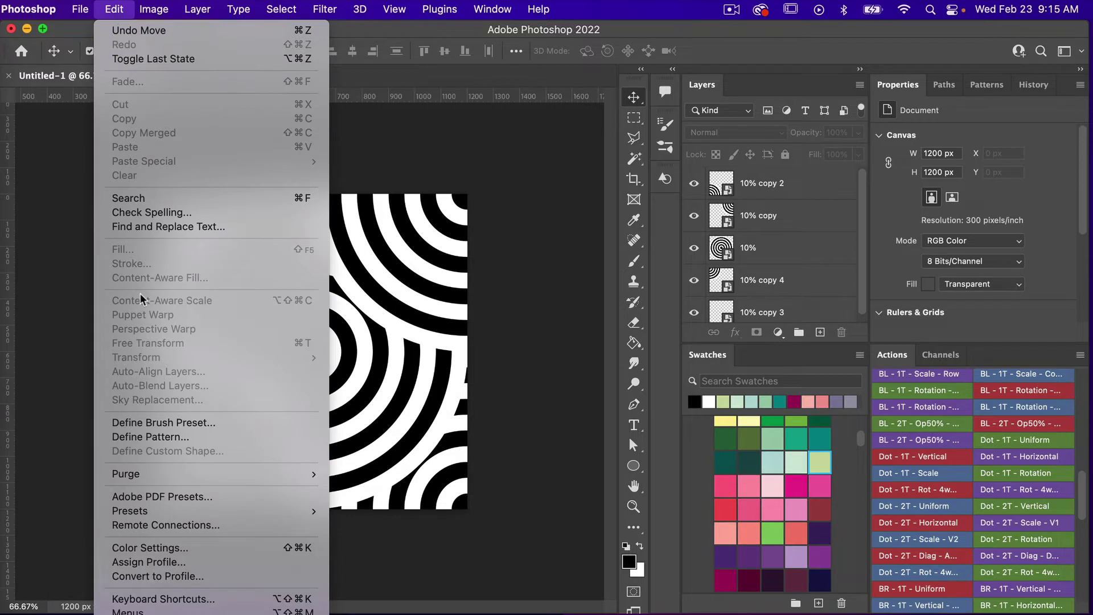
{"action": "left_click", "coordinate": [152, 438]}
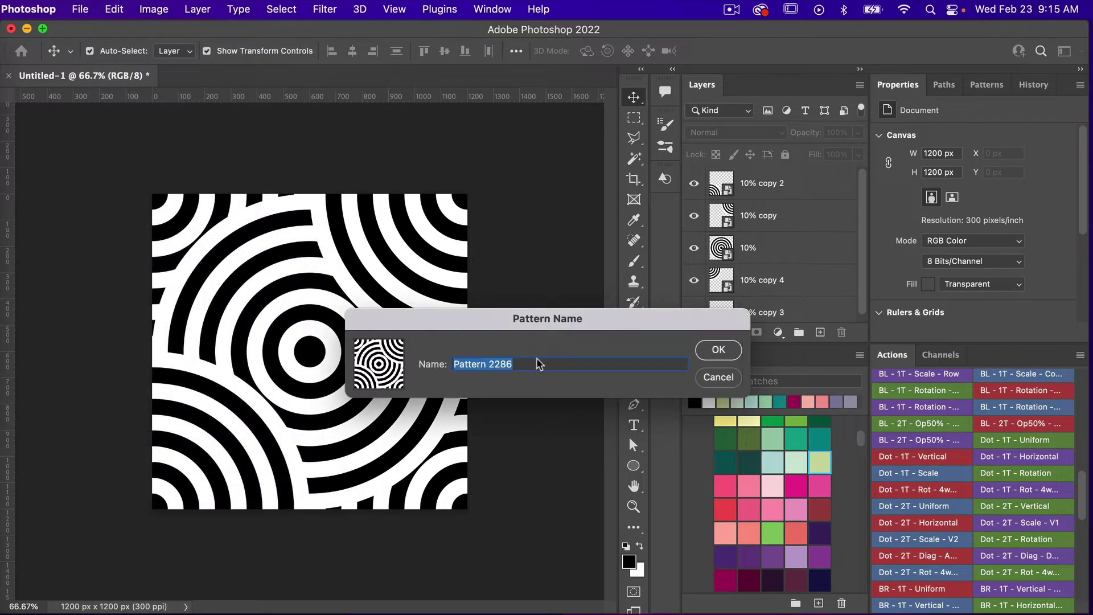
{"action": "left_click", "coordinate": [717, 350]}
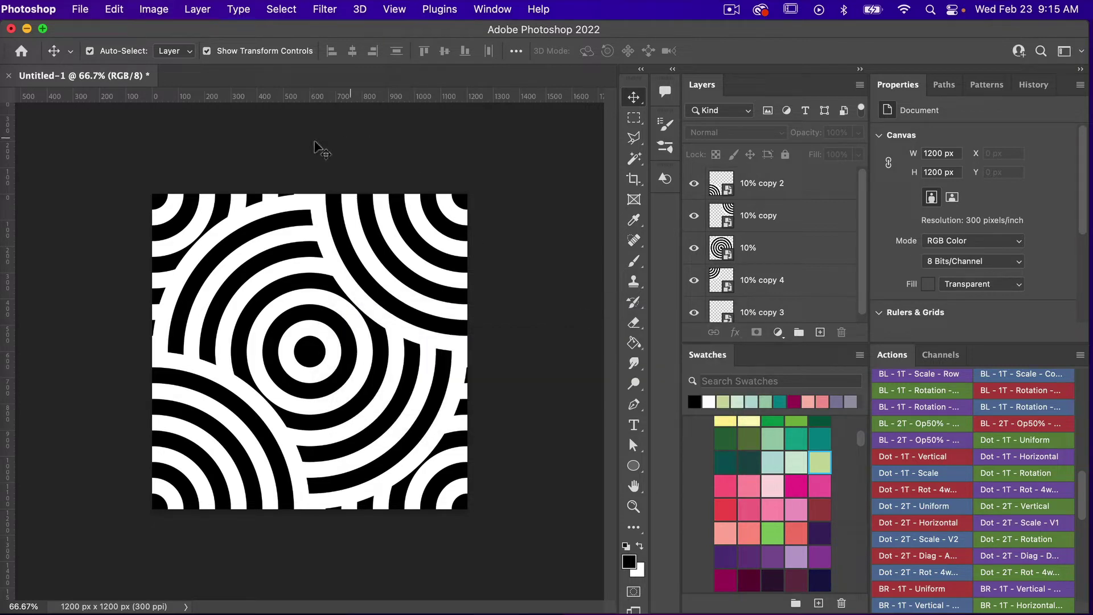
- Create a new 3600 x 3600 px document at 300 ppi with an artboard and transparent background
{"action": "left_click", "coordinate": [79, 9]}
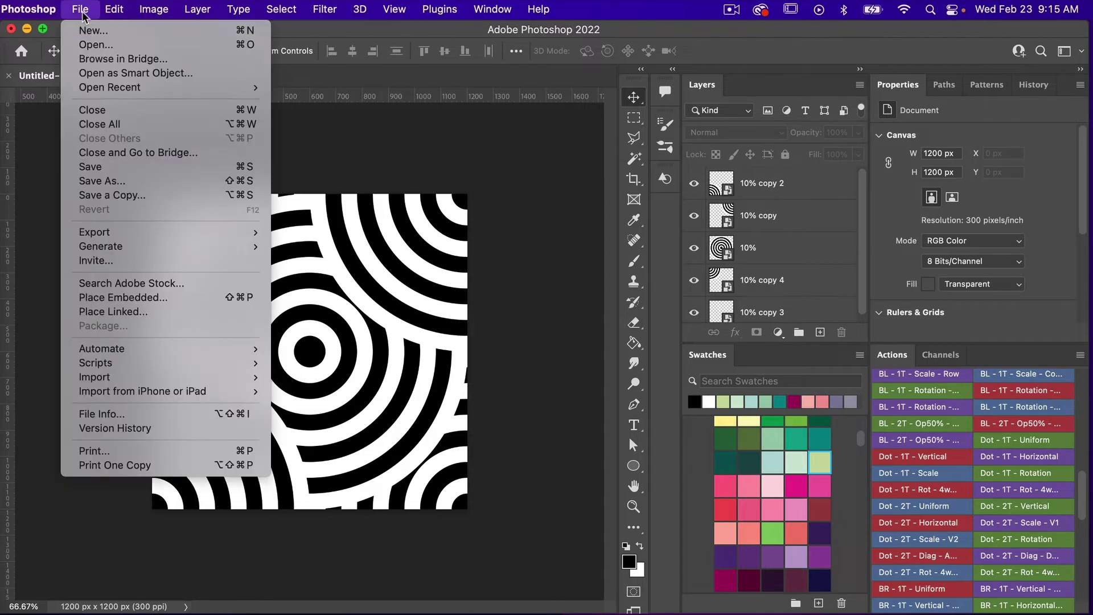
{"action": "left_click", "coordinate": [90, 35]}
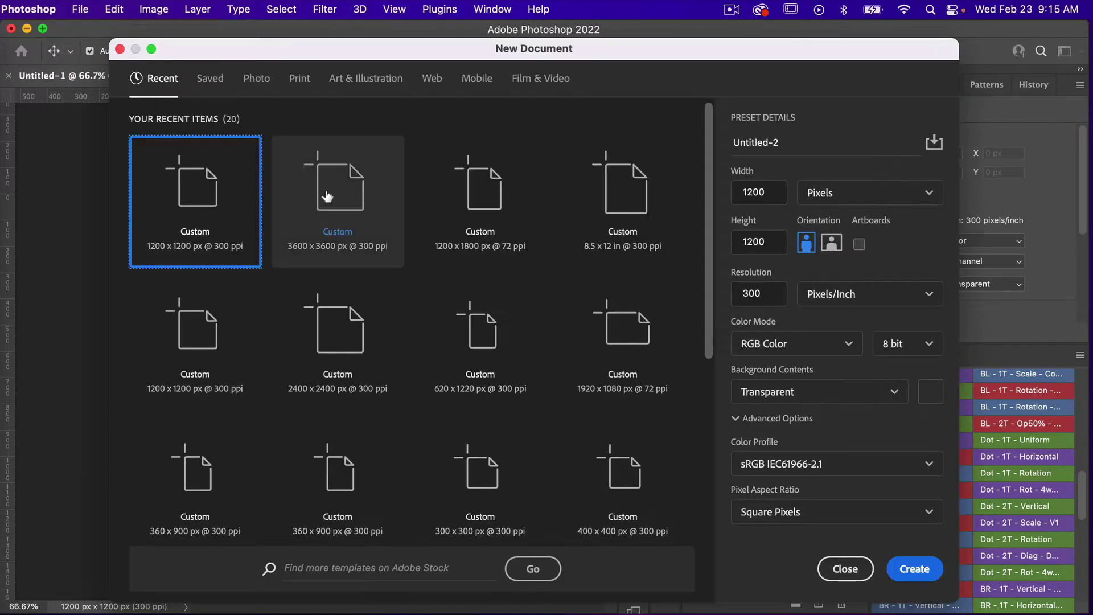
{"action": "left_click", "coordinate": [335, 206]}
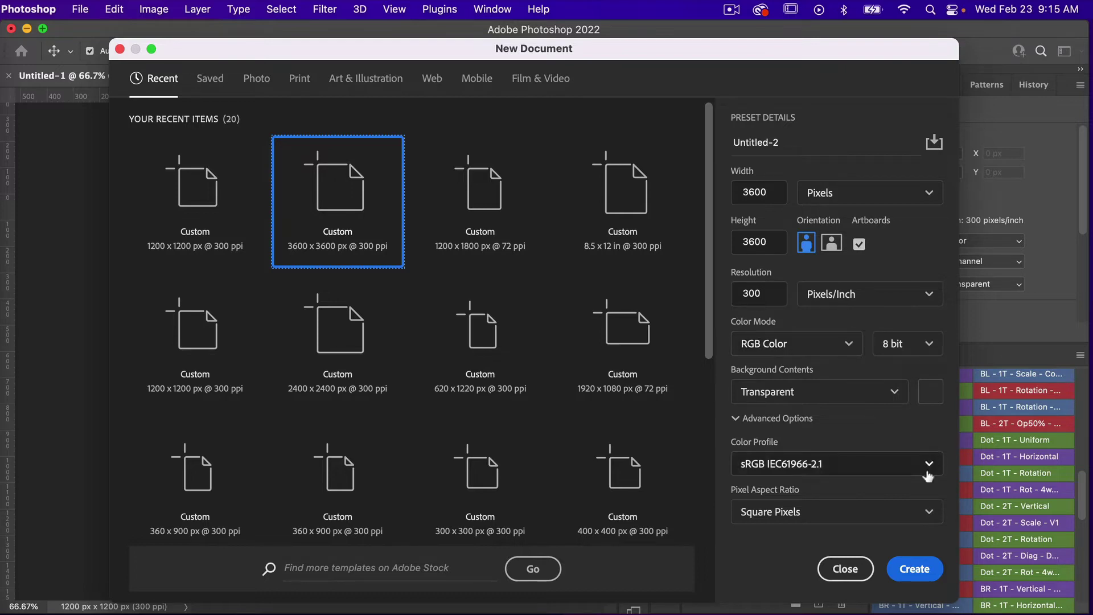
{"action": "left_click", "coordinate": [915, 569]}
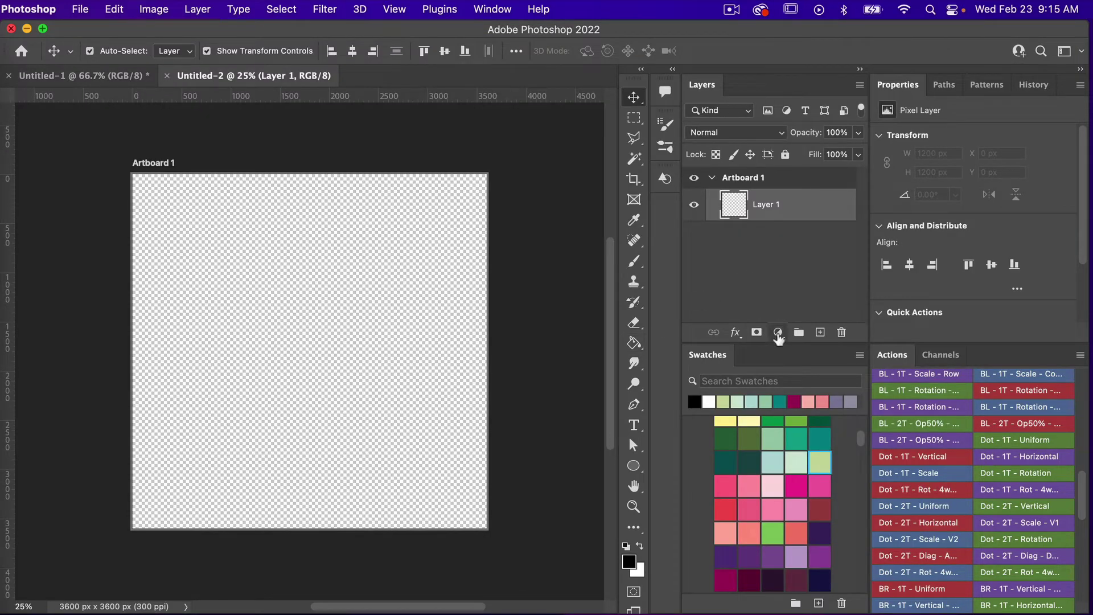
- Add a pattern fill layer to the artboard with angle 0° and scale 100%
{"action": "left_click", "coordinate": [777, 333]}
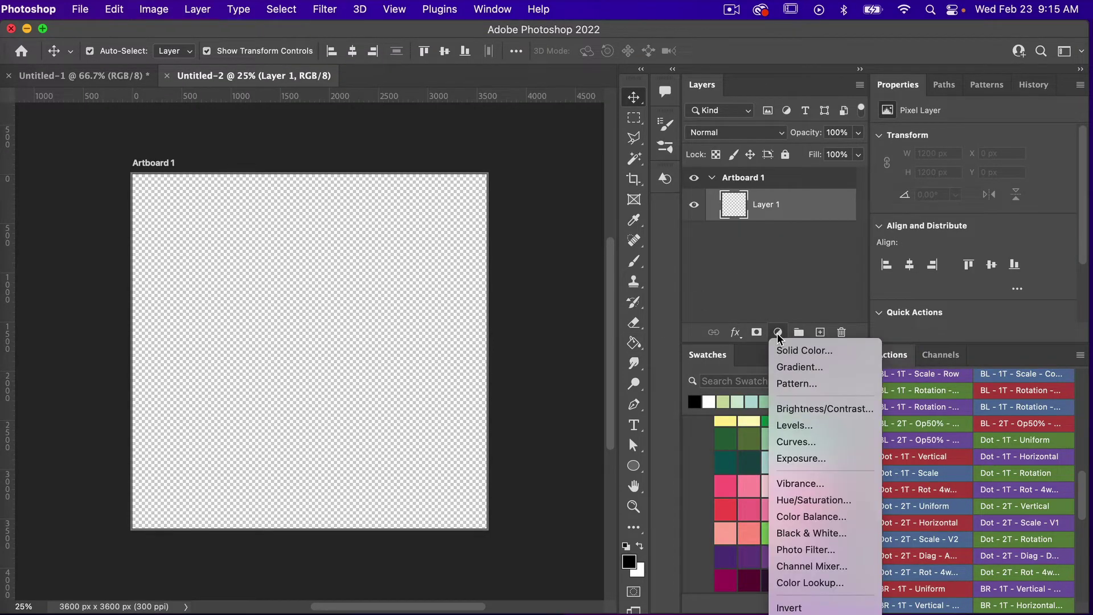
{"action": "left_click", "coordinate": [814, 385]}
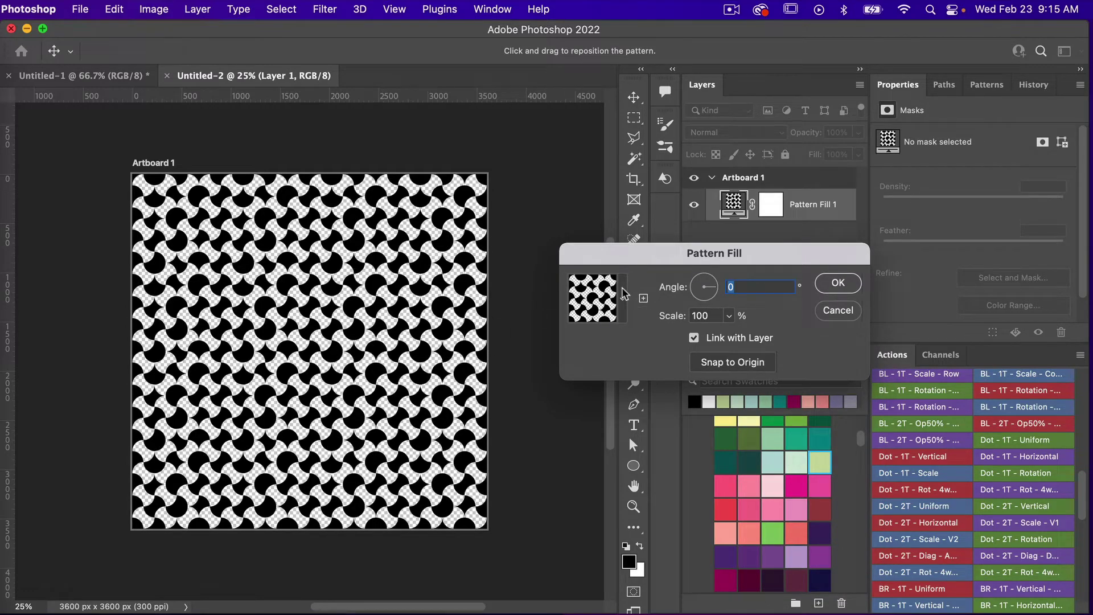
{"action": "left_click", "coordinate": [622, 296]}
{"action": "left_click", "coordinate": [639, 274]}
{"action": "left_click", "coordinate": [827, 285]}
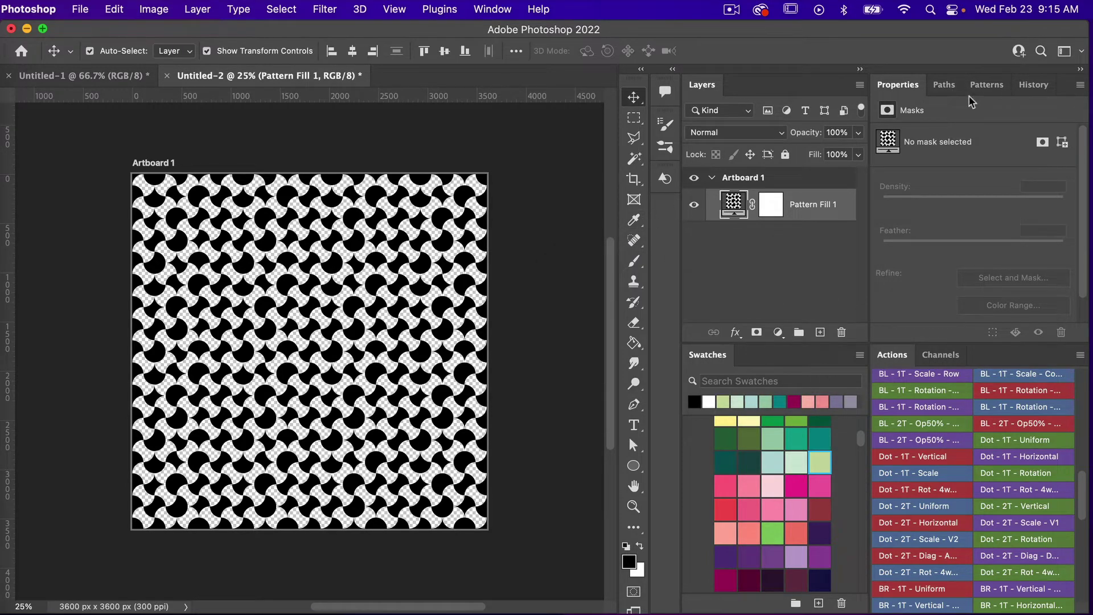
- Apply the new overlapping concentric circle pattern to the Pattern Fill 1 layer
{"action": "left_click", "coordinate": [987, 85]}
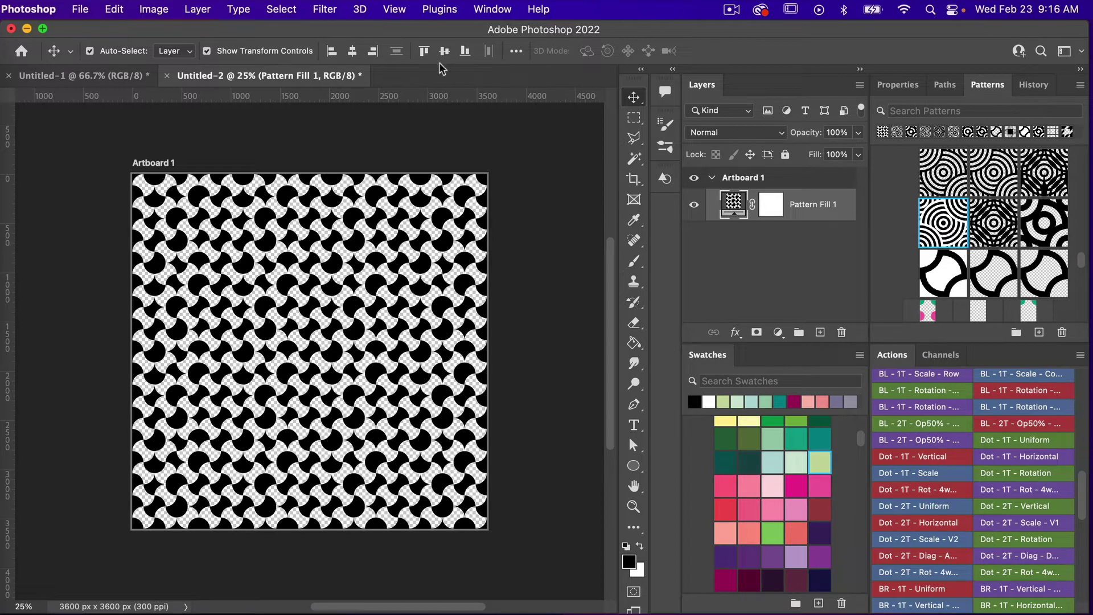
{"action": "left_click", "coordinate": [493, 9]}
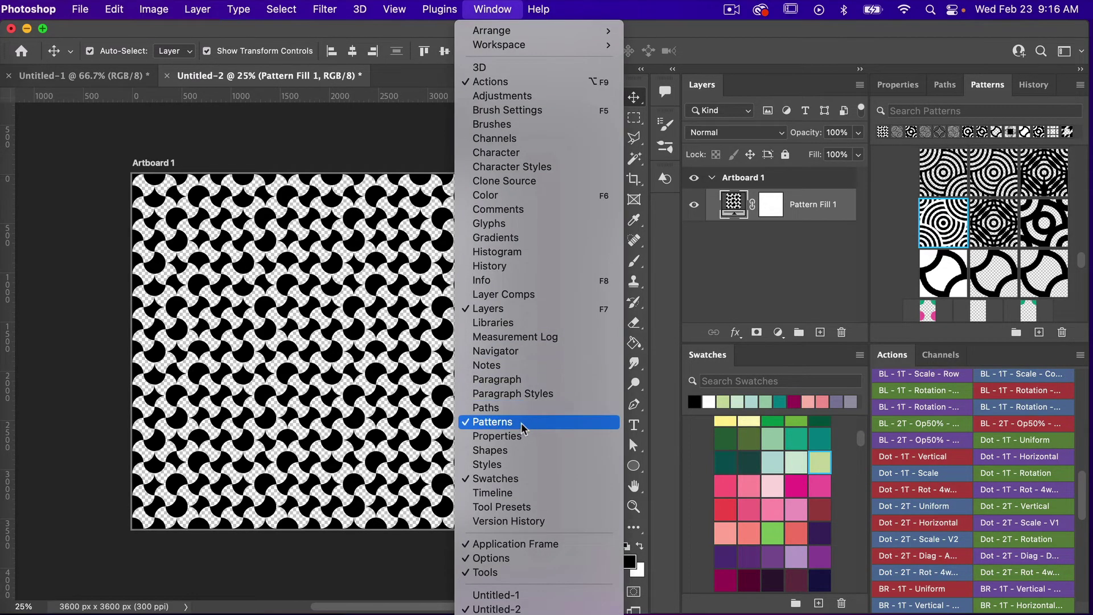
{"action": "left_click", "coordinate": [881, 189]}
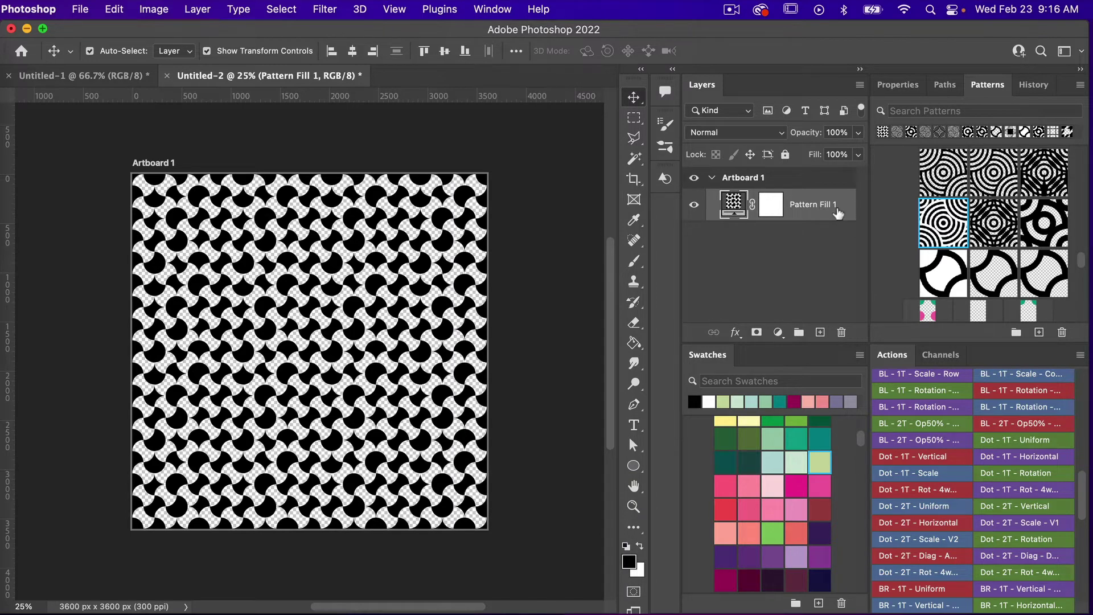
{"action": "left_click", "coordinate": [942, 222]}
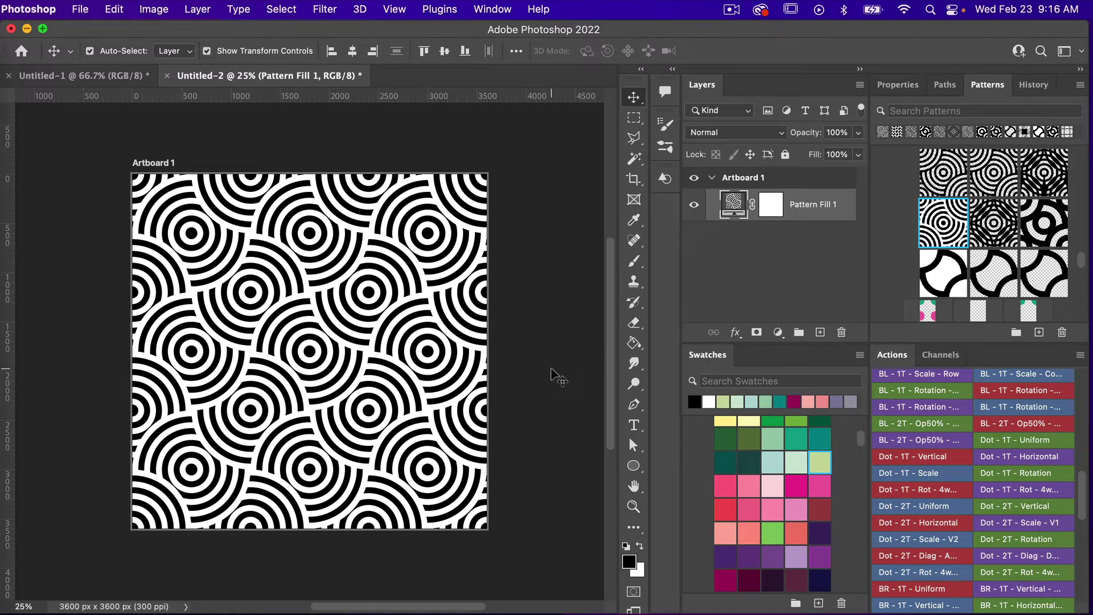
- Open the 10% smart object from the 1200 px tile document and subtract the 90% circle from the 100% circle
{"action": "left_click", "coordinate": [97, 77]}
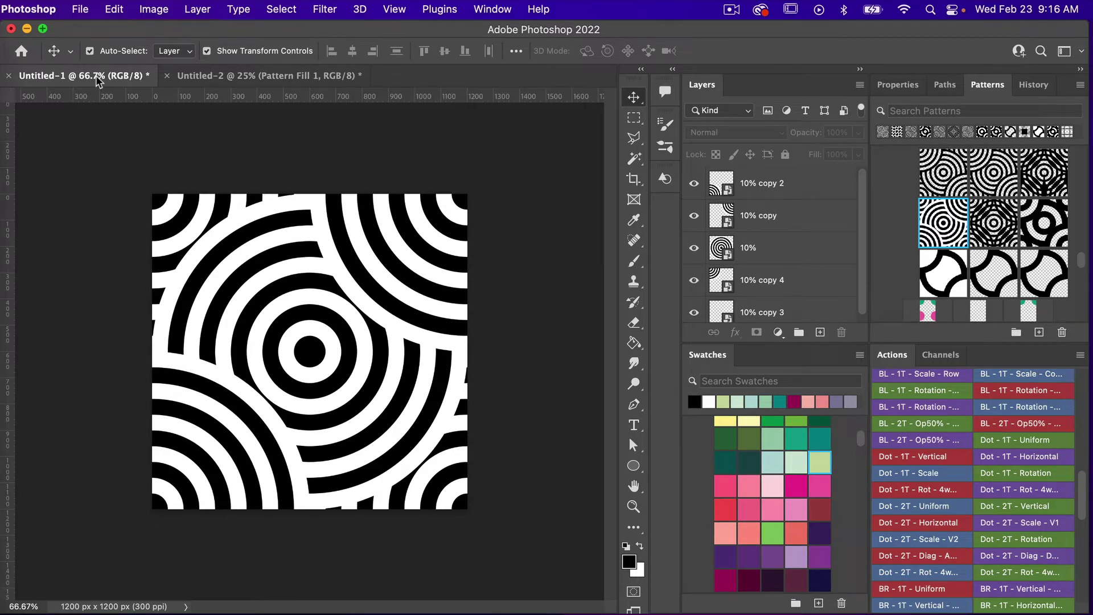
{"action": "double_click", "coordinate": [727, 254]}
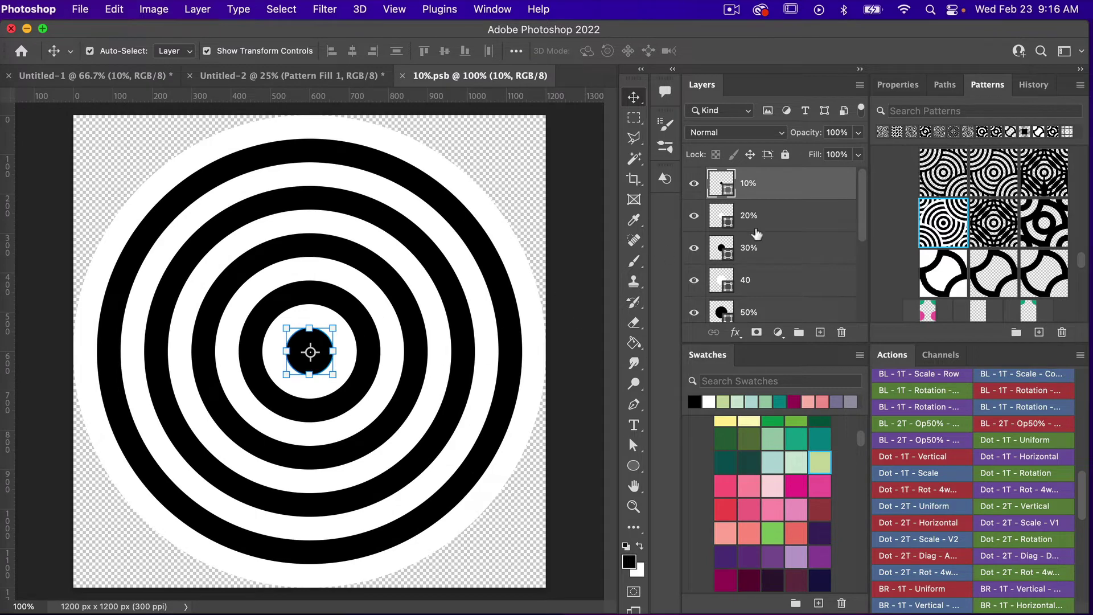
{"action": "scroll", "coordinate": [757, 233], "scroll_direction": "down", "scroll_amount": 5}
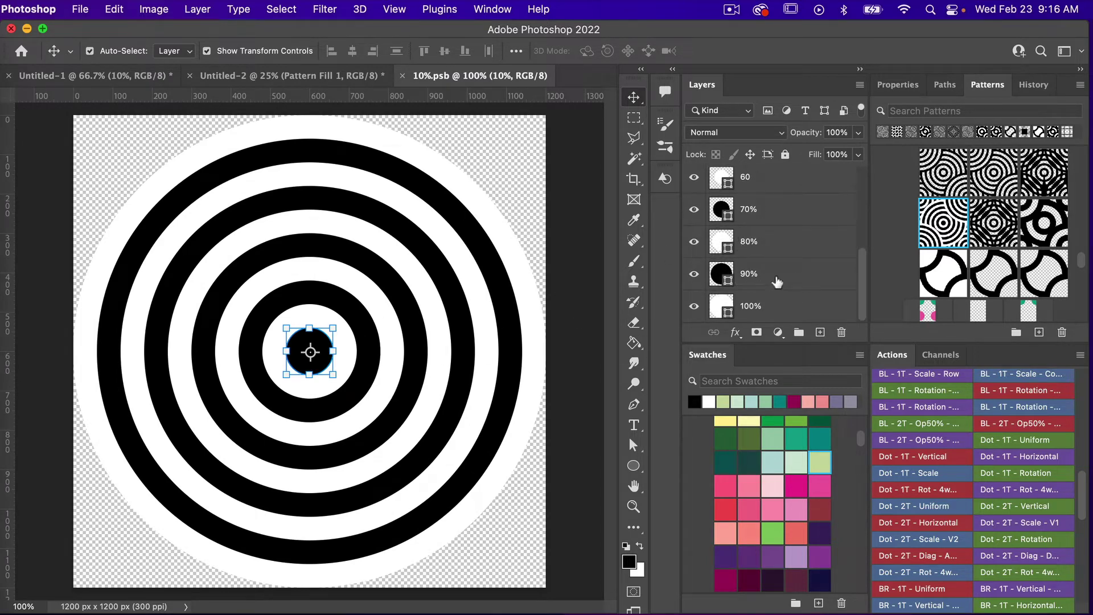
{"action": "left_click", "coordinate": [775, 283]}
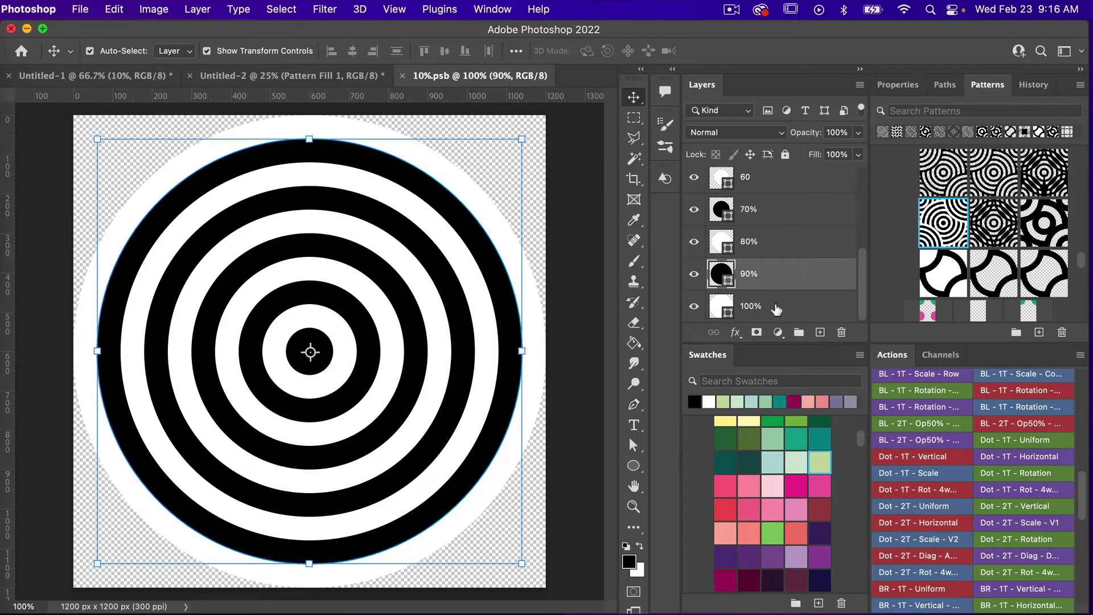
{"action": "left_click", "coordinate": [777, 308], "text": "super"}
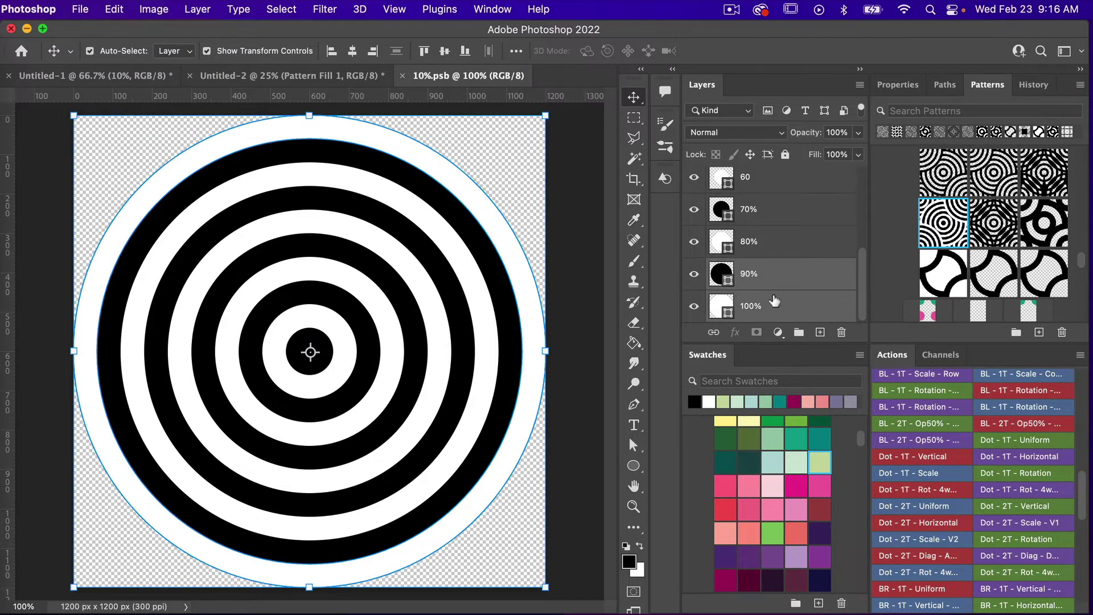
{"action": "left_click", "coordinate": [197, 9]}
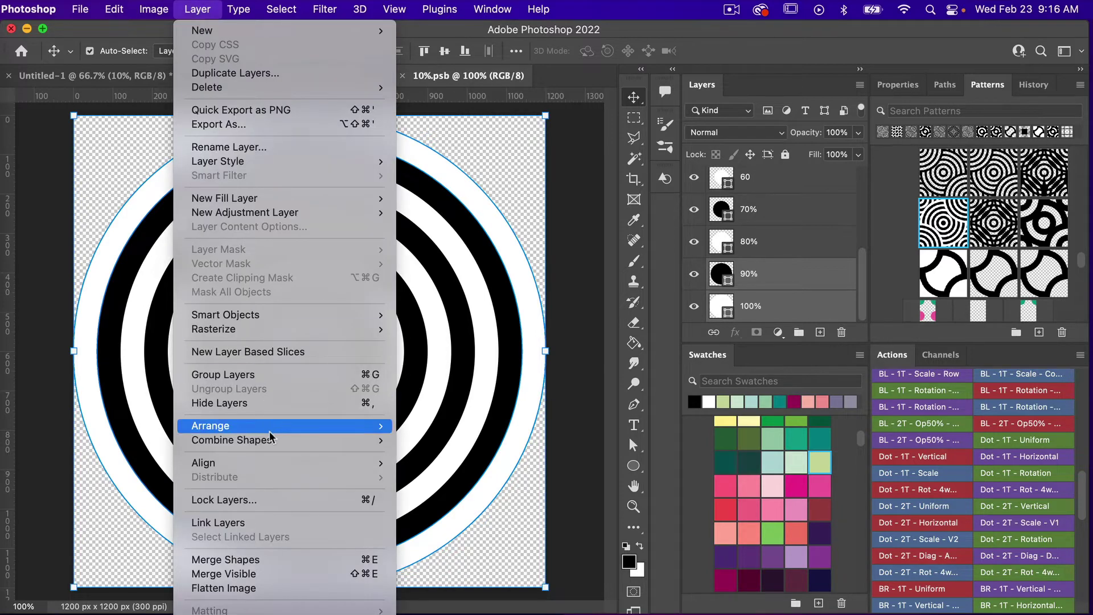
{"action": "mouse_move", "coordinate": [265, 443]}
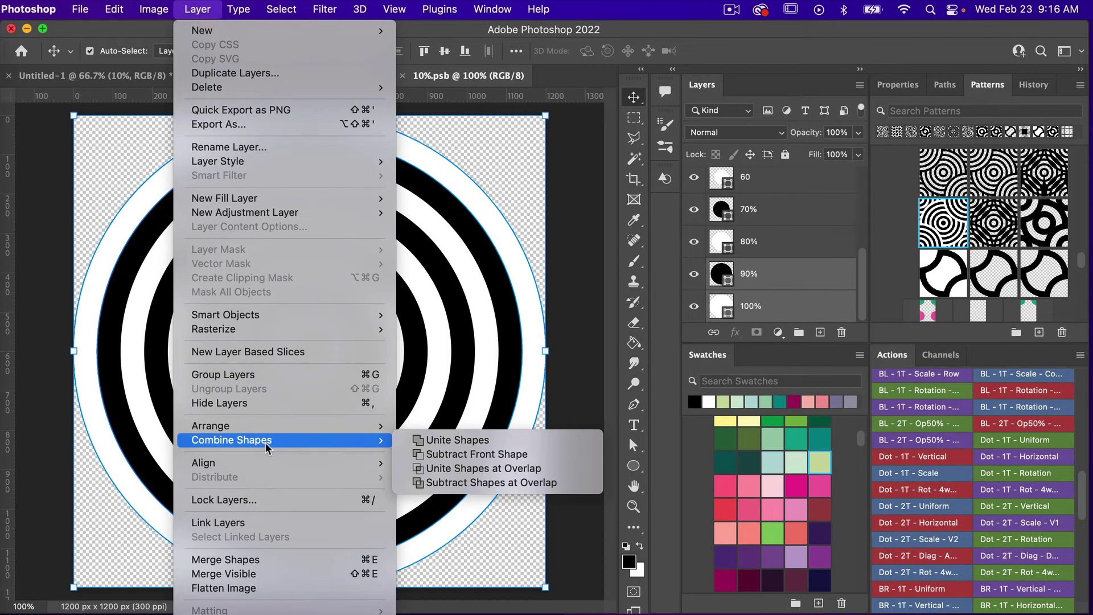
{"action": "left_click", "coordinate": [542, 453]}
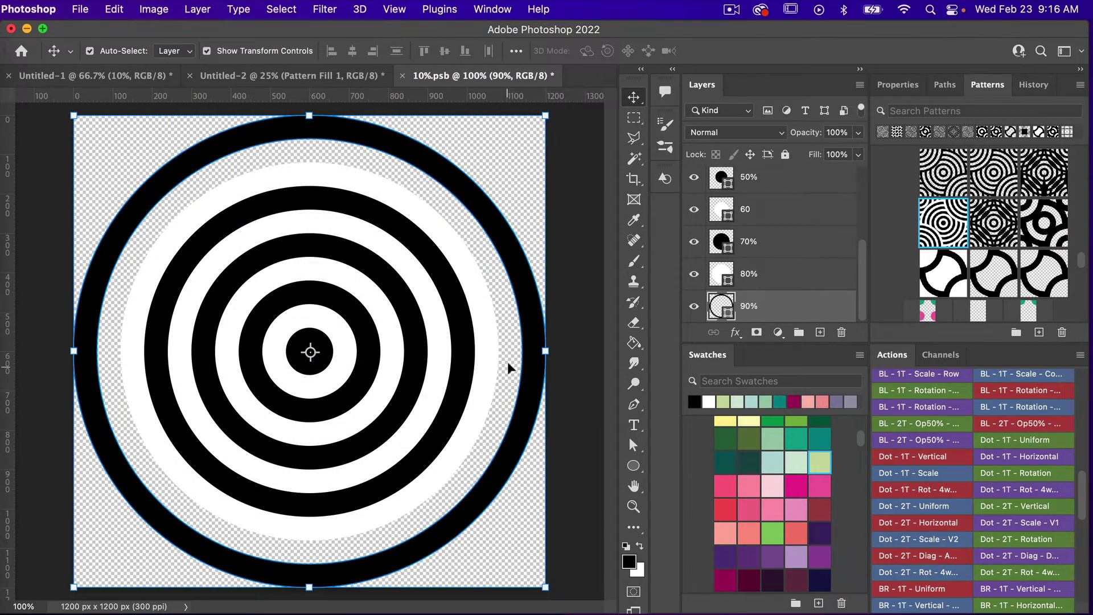
- Subtract the 70% circle from the 80% circle with Subtract Front Shape to cut a ring
{"action": "left_click", "coordinate": [760, 249]}
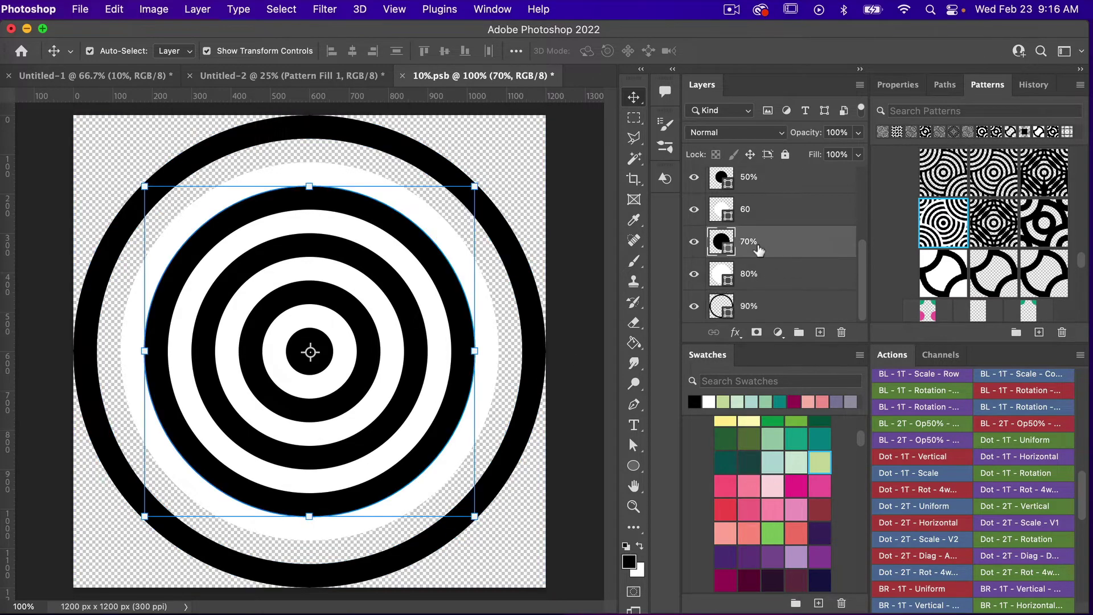
{"action": "left_click", "coordinate": [773, 278], "text": "super"}
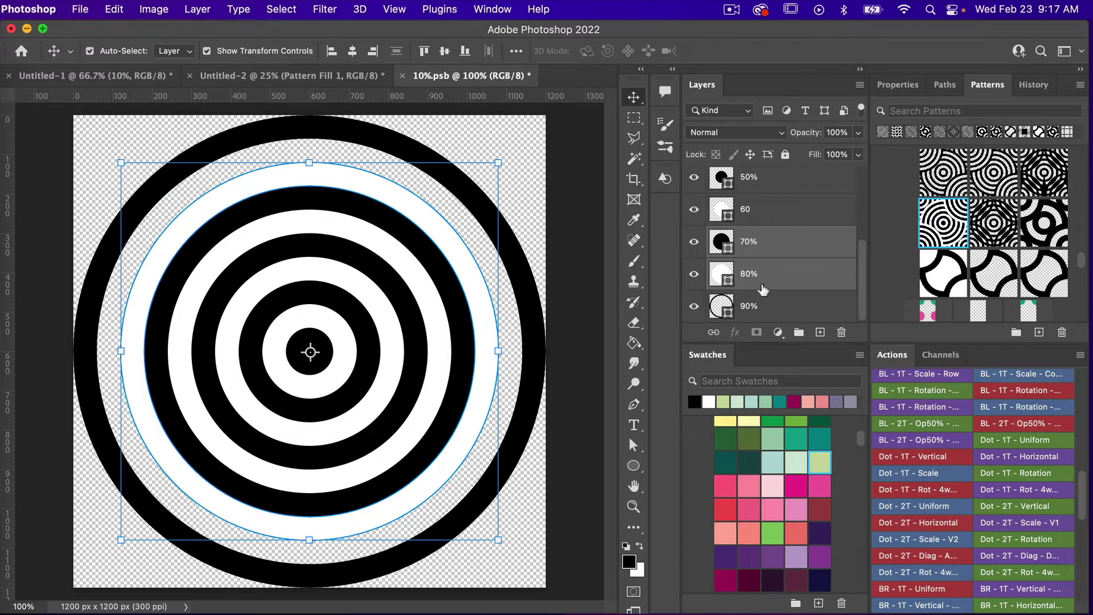
{"action": "left_click", "coordinate": [196, 9]}
{"action": "mouse_move", "coordinate": [371, 437]}
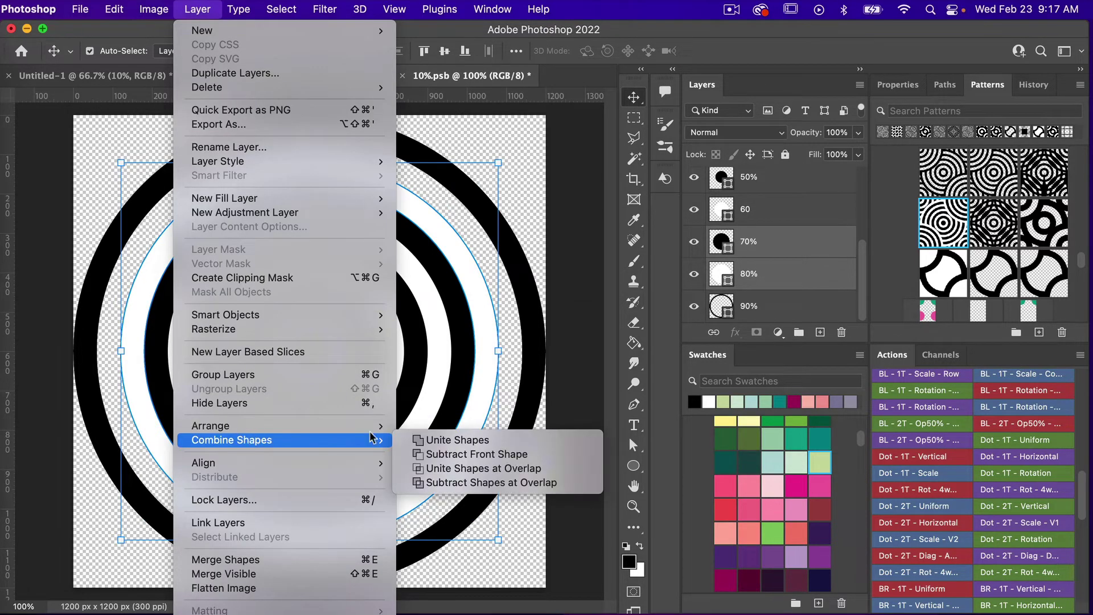
{"action": "left_click", "coordinate": [446, 454]}
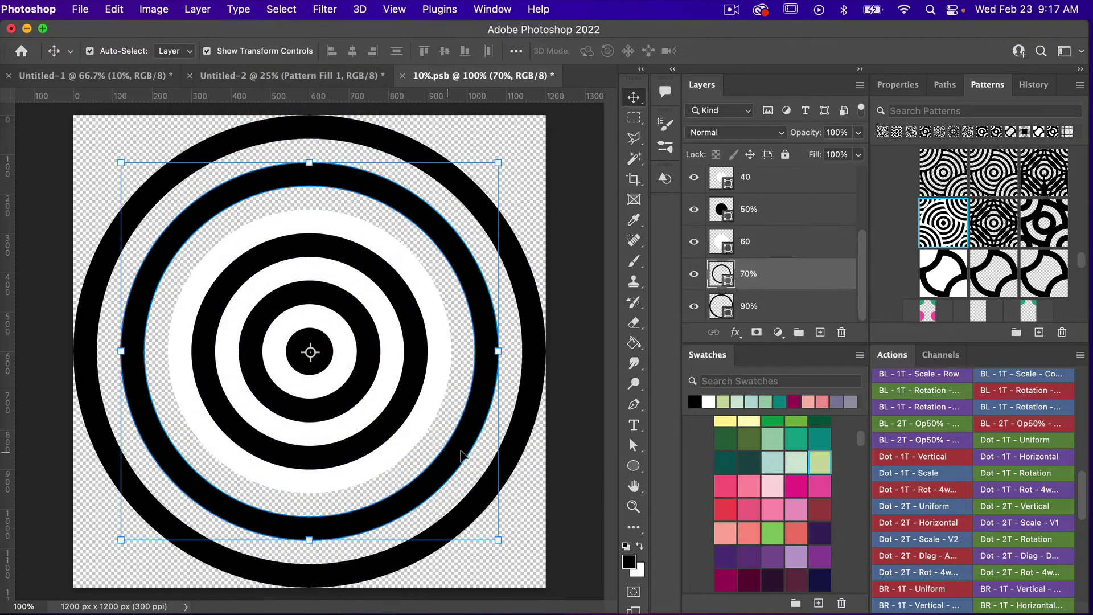
- Subtract the 50% circle from the 60 circle with Subtract Front Shape to cut a ring
{"action": "scroll", "coordinate": [749, 250], "scroll_direction": "up", "scroll_amount": 1}
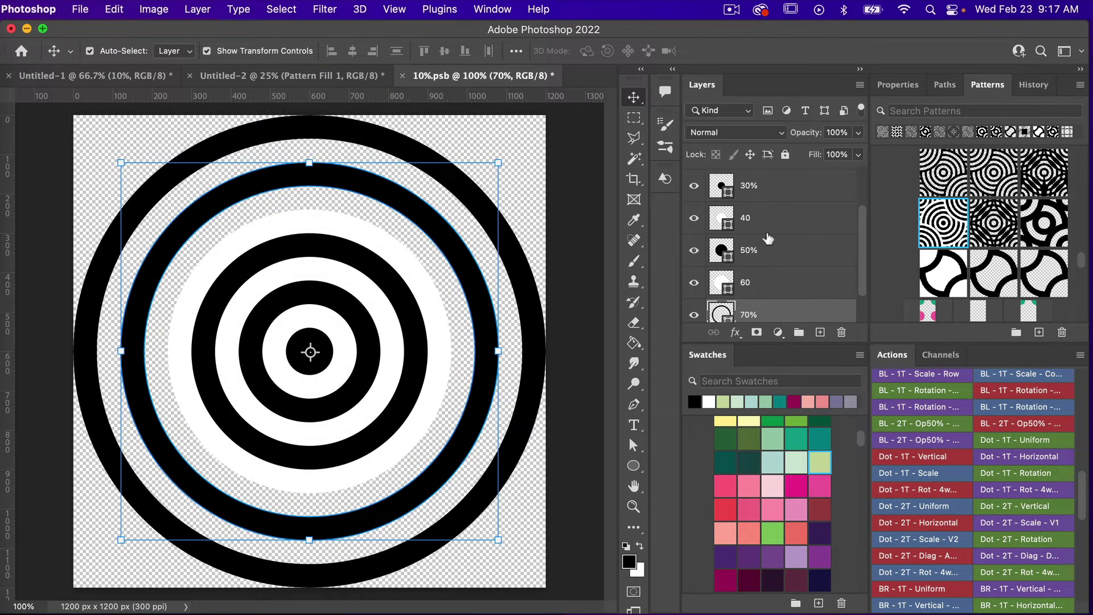
{"action": "left_click", "coordinate": [752, 253]}
{"action": "left_click", "coordinate": [758, 289], "text": "shift"}
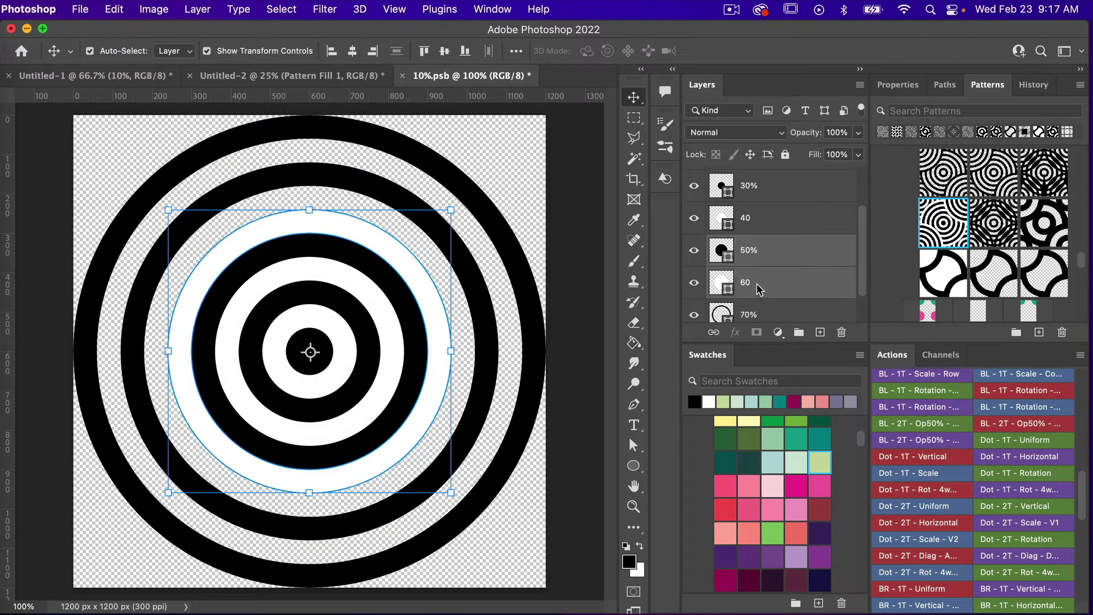
{"action": "left_click", "coordinate": [200, 16]}
{"action": "mouse_move", "coordinate": [243, 439]}
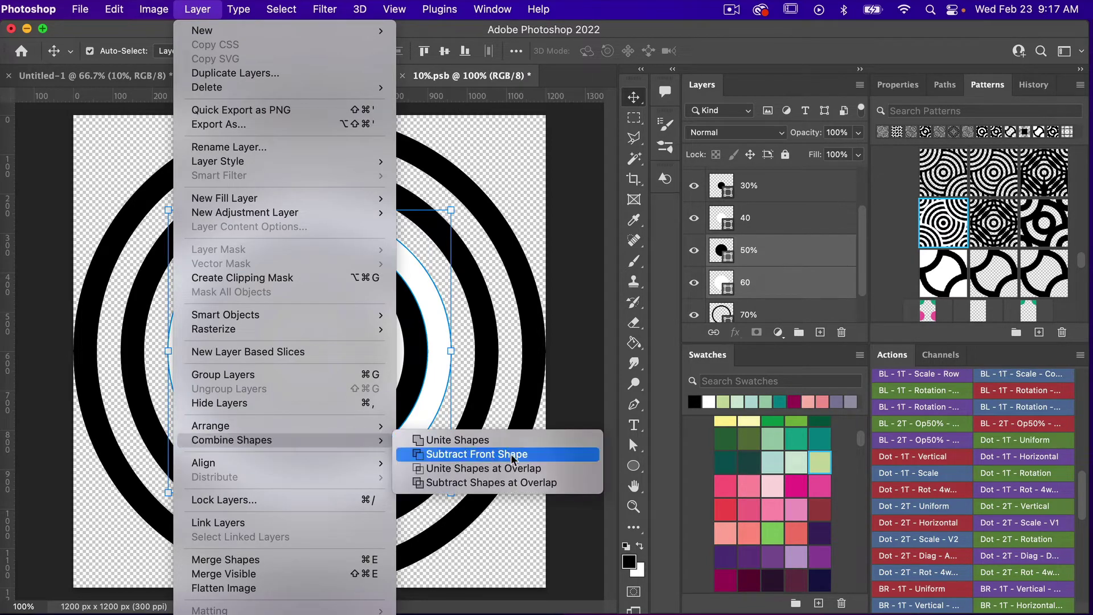
{"action": "left_click", "coordinate": [476, 453]}
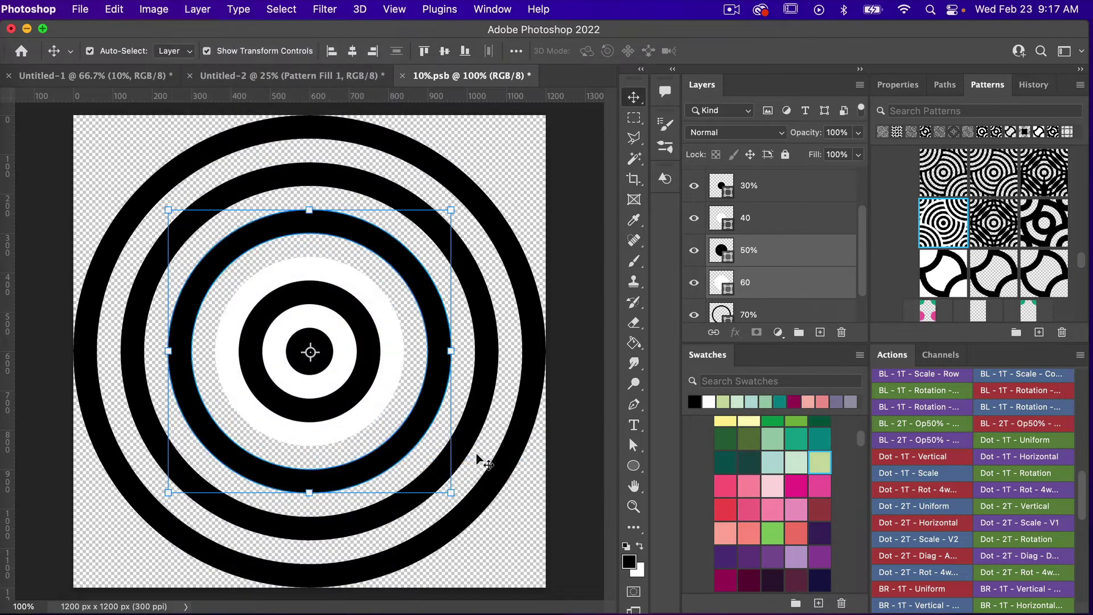
- Subtract the 30% circle from the 40 circle with Subtract Front Shape to cut a ring
{"action": "scroll", "coordinate": [760, 255], "scroll_direction": "up", "scroll_amount": 2}
{"action": "left_click", "coordinate": [760, 254]}
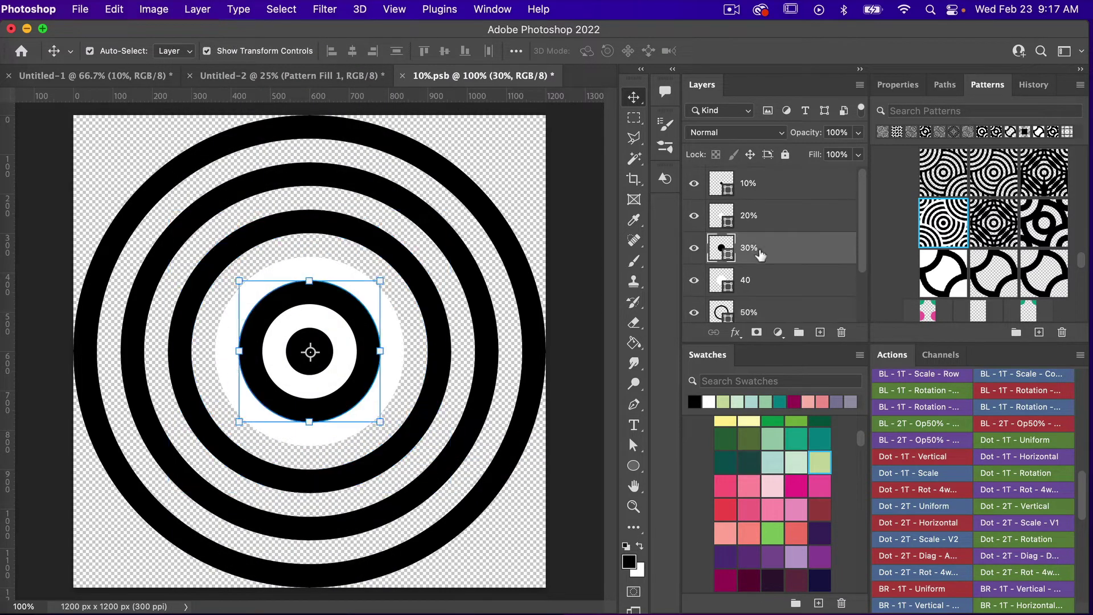
{"action": "left_click", "coordinate": [760, 281], "text": "super"}
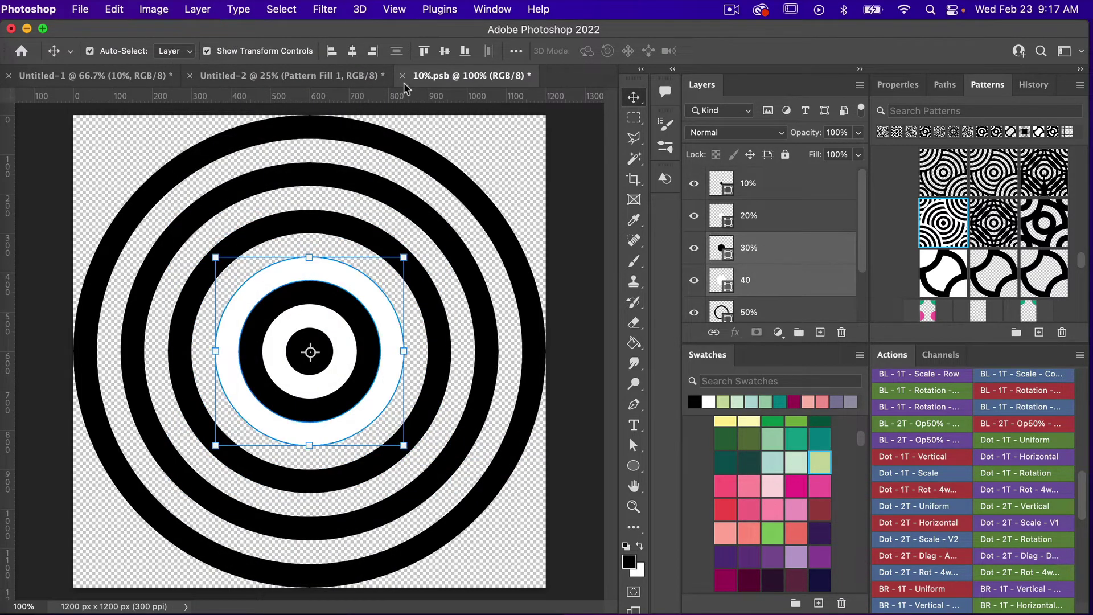
{"action": "left_click", "coordinate": [197, 9]}
{"action": "mouse_move", "coordinate": [228, 443]}
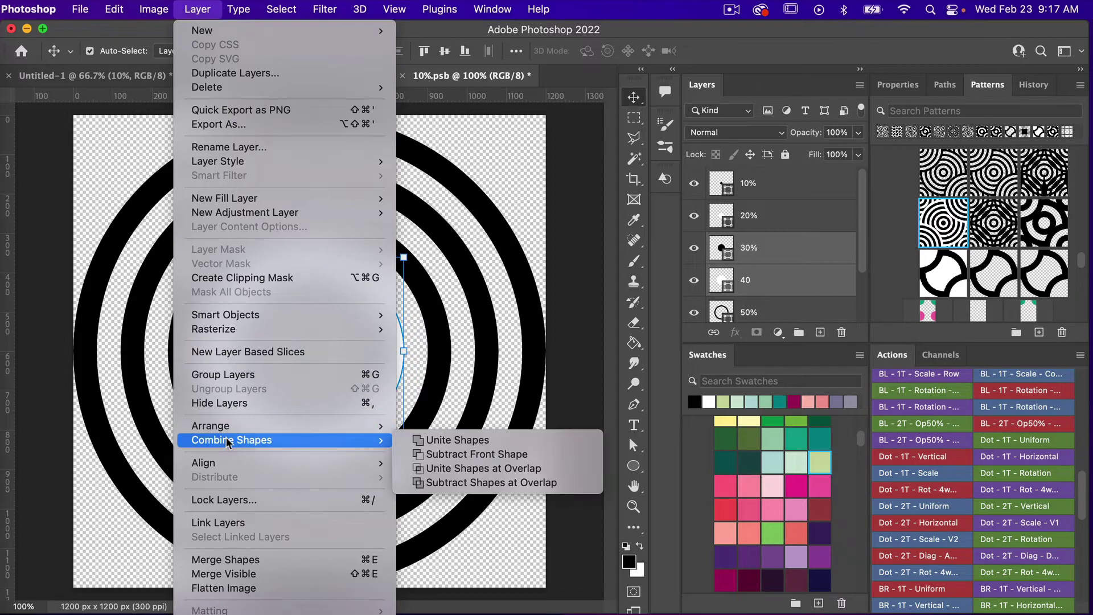
{"action": "left_click", "coordinate": [474, 453]}
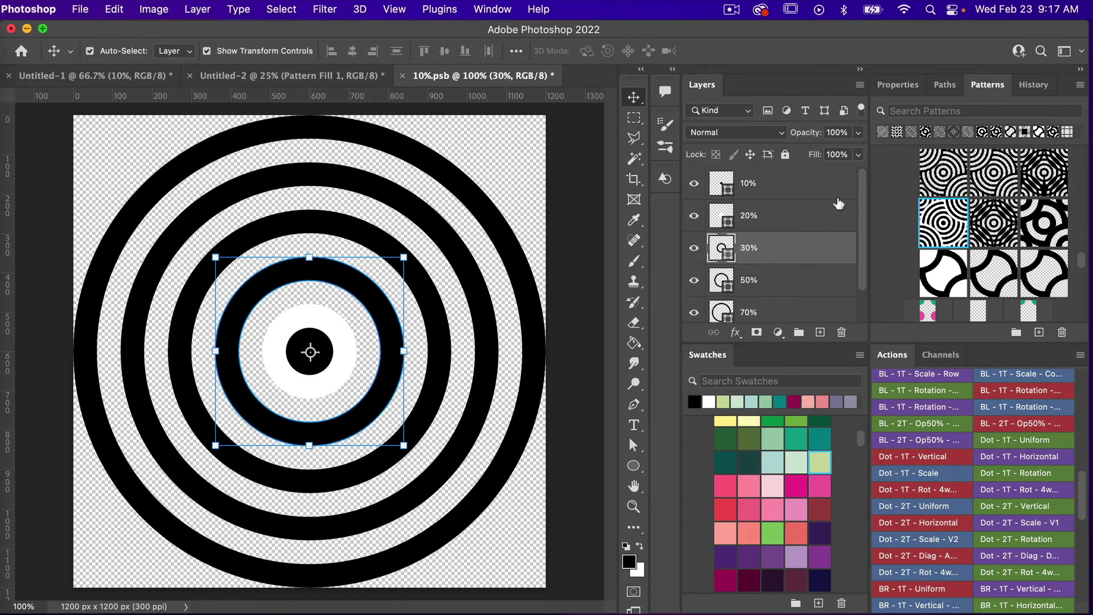
- Subtract the 10% circle from the 20% circle, and save and close the smart object to update the tile
{"action": "left_click", "coordinate": [767, 191]}
{"action": "left_click", "coordinate": [766, 225], "text": "super"}
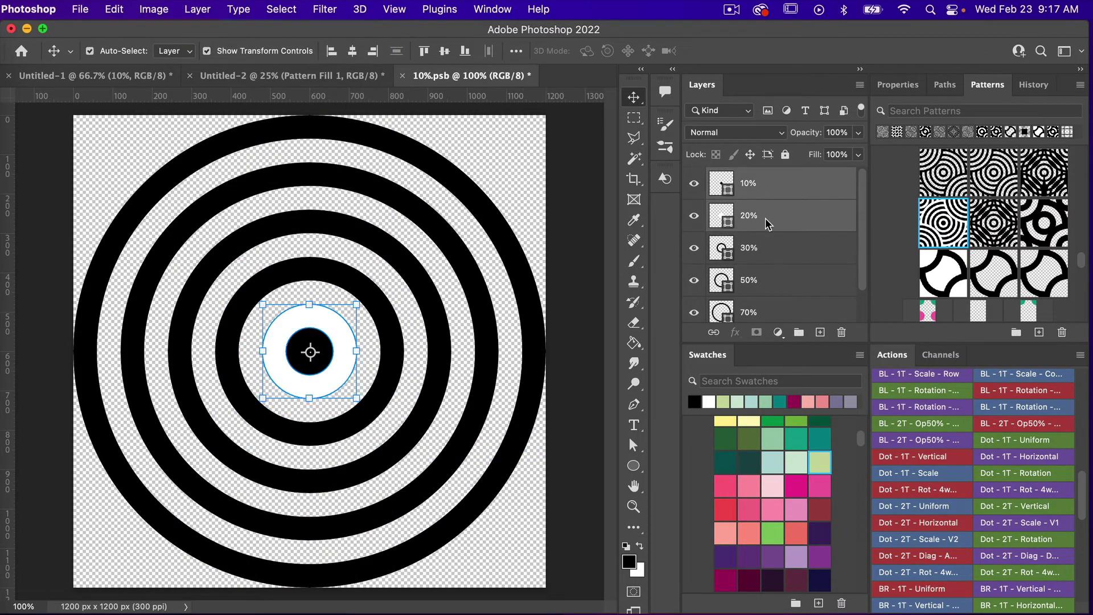
{"action": "left_click", "coordinate": [197, 9]}
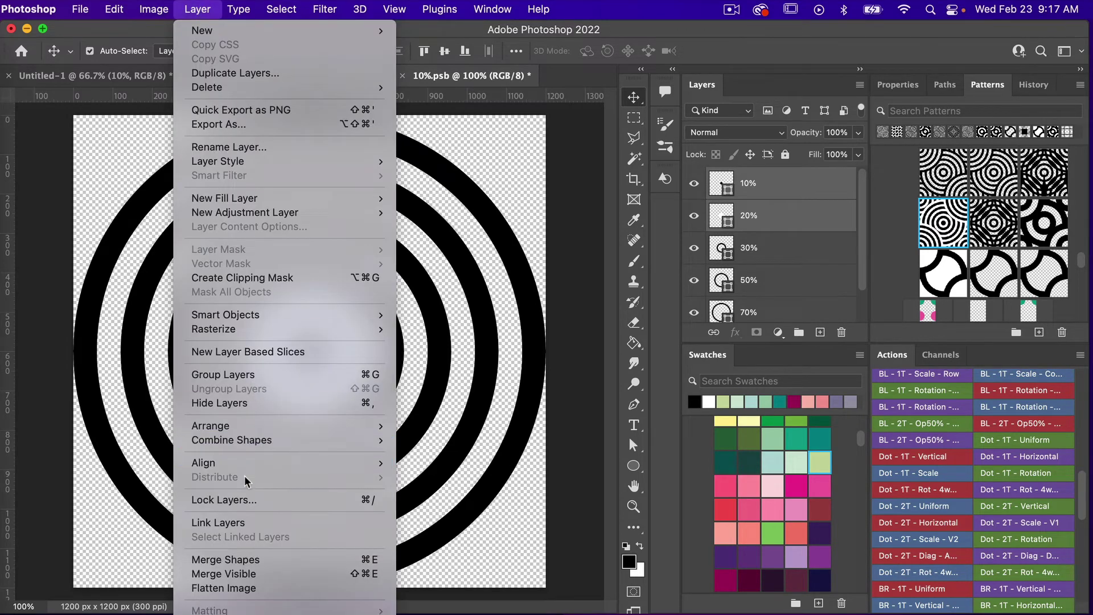
{"action": "mouse_move", "coordinate": [245, 441]}
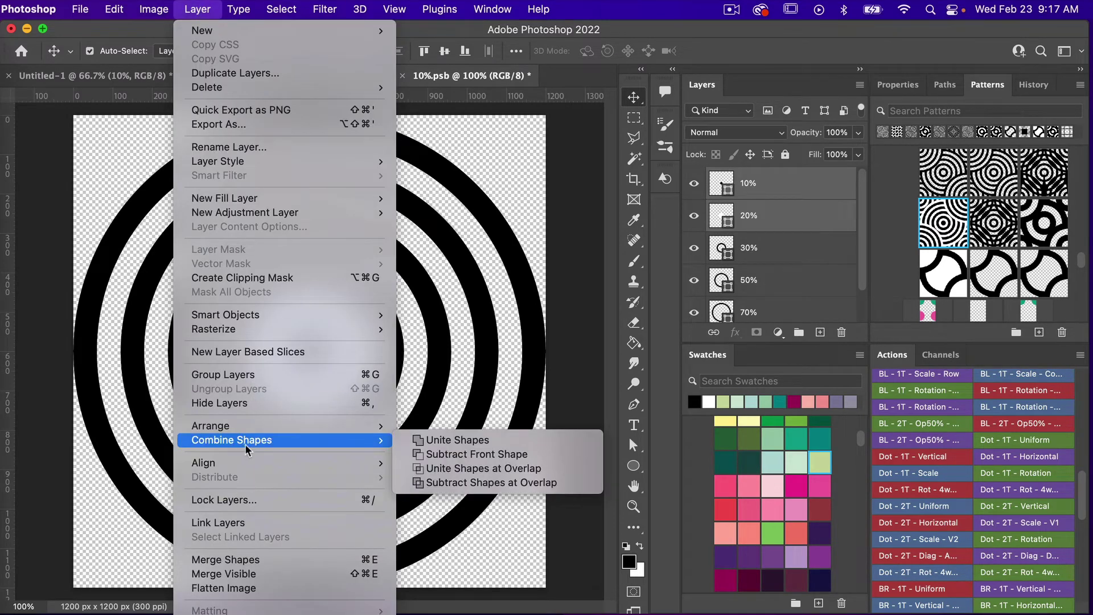
{"action": "left_click", "coordinate": [487, 455]}
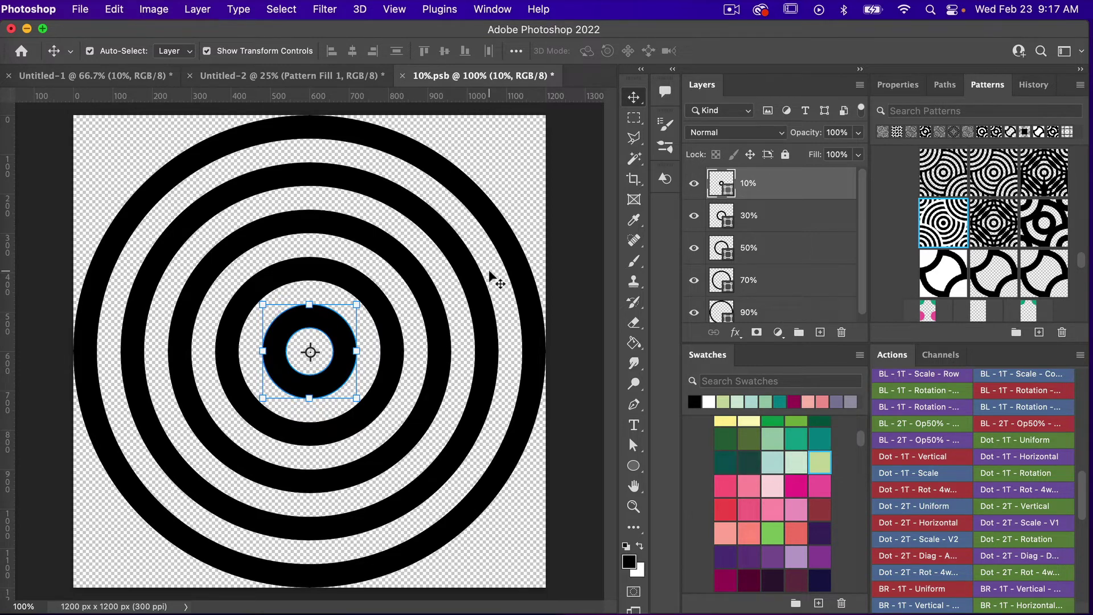
{"action": "key", "text": "super+s"}
{"action": "key", "text": "super+w"}
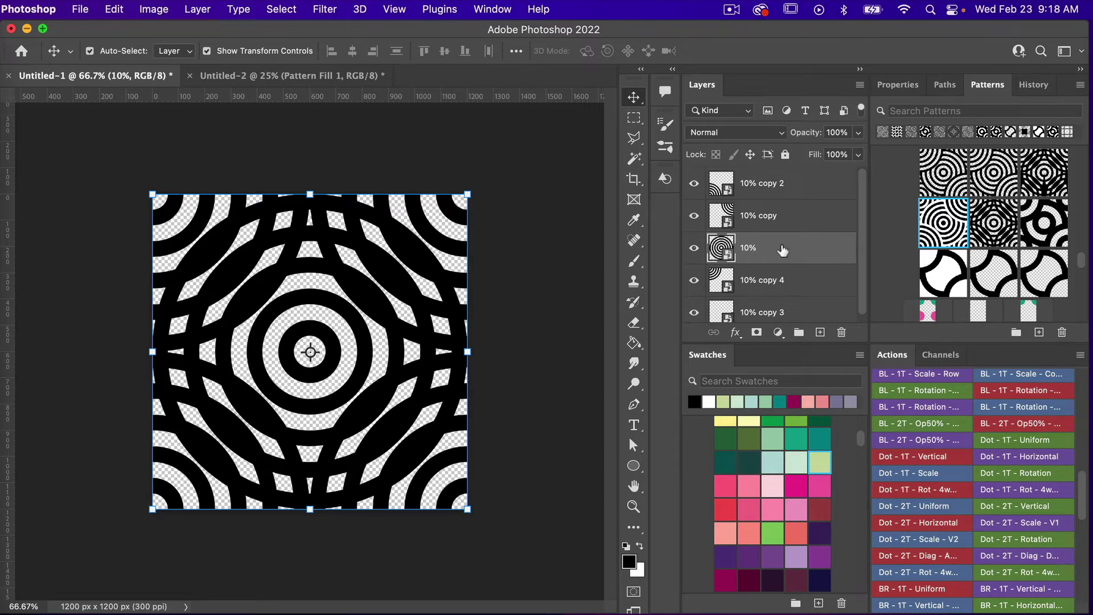
- Add a layer mask to the central 10% layer and brush out its overlaps with the tile's upper-right and lower-left circles in black
{"action": "left_click", "coordinate": [756, 333]}
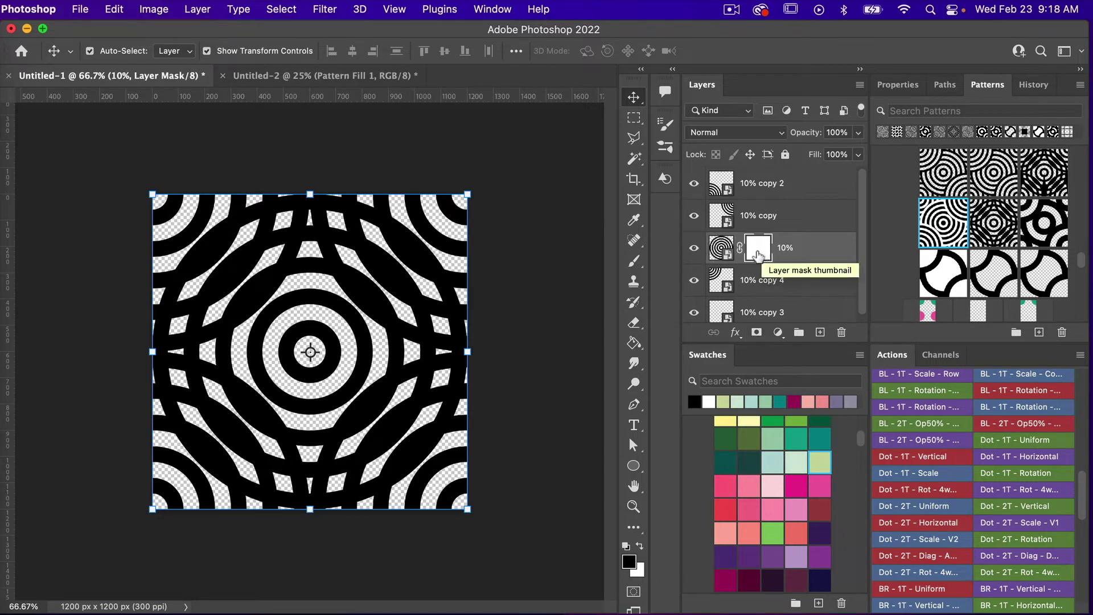
{"action": "left_click", "coordinate": [633, 263]}
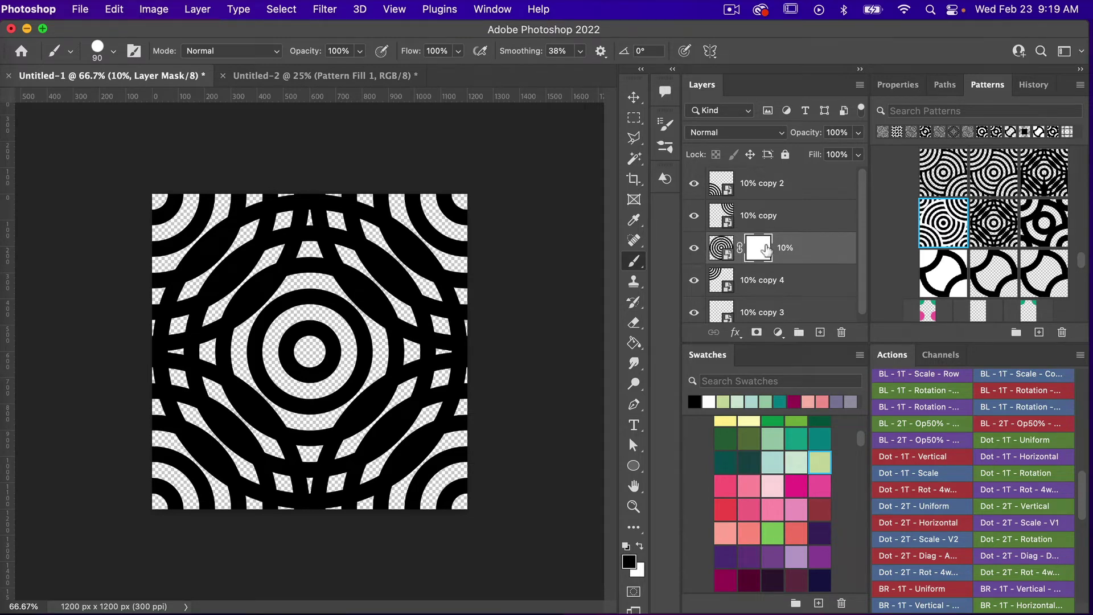
{"action": "mouse_move", "coordinate": [427, 304]}
{"action": "left_mouse_down"}
{"action": "mouse_move", "coordinate": [428, 329]}
{"action": "mouse_move", "coordinate": [429, 313]}
{"action": "mouse_move", "coordinate": [434, 326]}
{"action": "mouse_move", "coordinate": [469, 328]}
{"action": "mouse_move", "coordinate": [405, 223]}
{"action": "mouse_move", "coordinate": [428, 242]}
{"action": "mouse_move", "coordinate": [322, 195]}
{"action": "mouse_move", "coordinate": [358, 242]}
{"action": "mouse_move", "coordinate": [330, 222]}
{"action": "mouse_move", "coordinate": [343, 251]}
{"action": "mouse_move", "coordinate": [369, 246]}
{"action": "mouse_move", "coordinate": [395, 276]}
{"action": "mouse_move", "coordinate": [370, 240]}
{"action": "mouse_move", "coordinate": [417, 289]}
{"action": "mouse_move", "coordinate": [407, 281]}
{"action": "mouse_move", "coordinate": [420, 299]}
{"action": "mouse_move", "coordinate": [364, 280]}
{"action": "mouse_move", "coordinate": [343, 254]}
{"action": "mouse_move", "coordinate": [403, 318]}
{"action": "mouse_move", "coordinate": [404, 244]}
{"action": "mouse_move", "coordinate": [422, 263]}
{"action": "mouse_move", "coordinate": [409, 245]}
{"action": "left_mouse_up"}
{"action": "left_click_drag", "start_coordinate": [445, 213], "coordinate": [384, 263]}
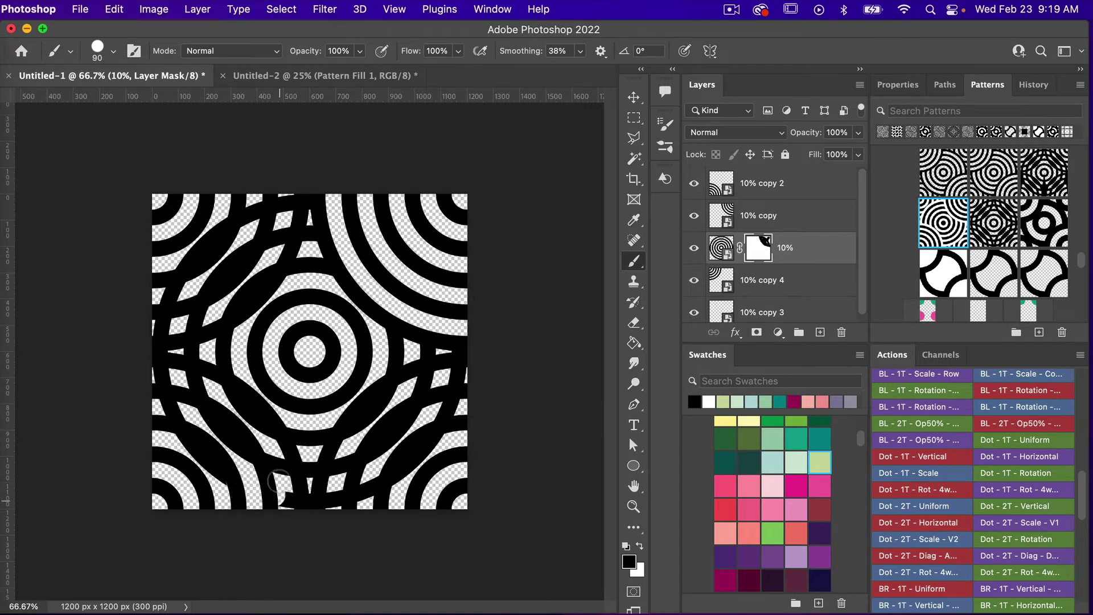
{"action": "mouse_move", "coordinate": [279, 472]}
{"action": "left_mouse_down"}
{"action": "mouse_move", "coordinate": [252, 412]}
{"action": "mouse_move", "coordinate": [188, 372]}
{"action": "mouse_move", "coordinate": [245, 454]}
{"action": "mouse_move", "coordinate": [225, 472]}
{"action": "mouse_move", "coordinate": [180, 452]}
{"action": "mouse_move", "coordinate": [162, 369]}
{"action": "mouse_move", "coordinate": [192, 385]}
{"action": "left_mouse_up"}
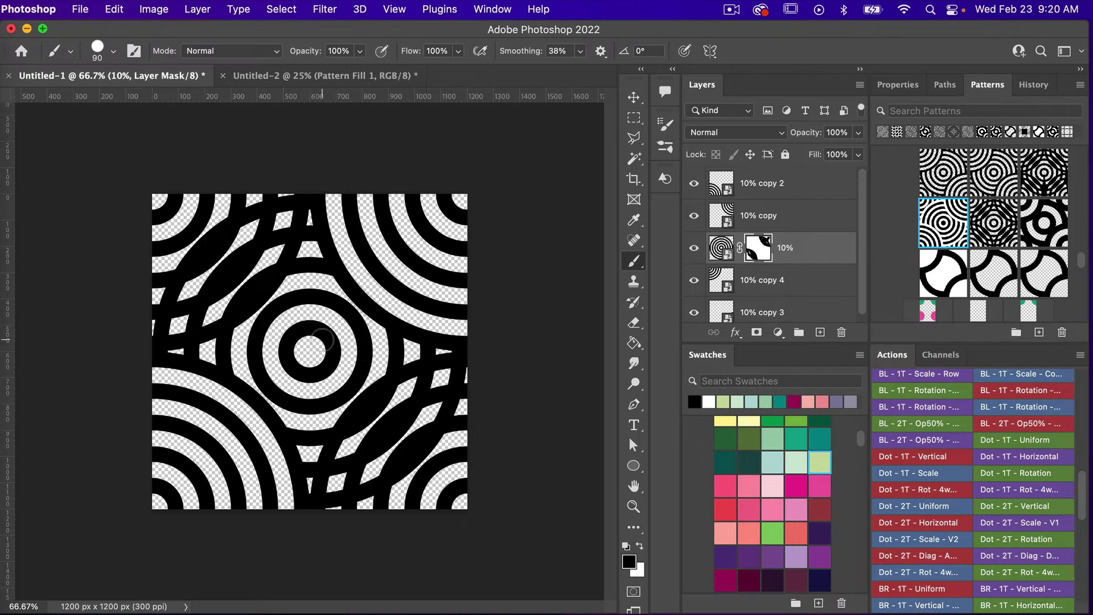
- Mask the 10% copy 4 layer and brush out its rings where they overlap the central circle at the tile's upper left
{"action": "scroll", "coordinate": [786, 249], "scroll_direction": "down", "scroll_amount": 1}
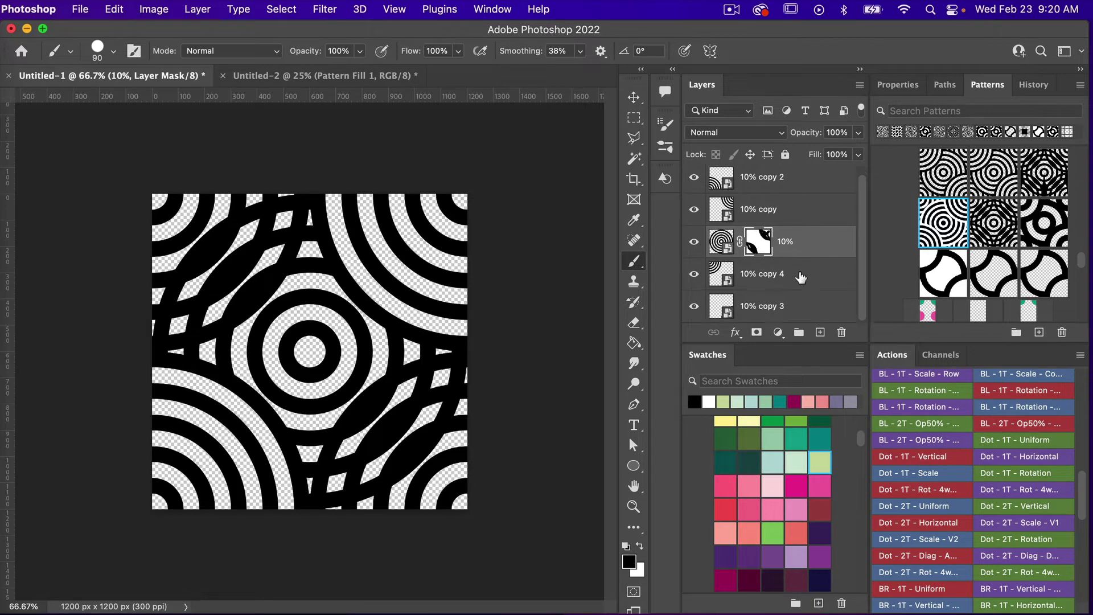
{"action": "left_click", "coordinate": [757, 278]}
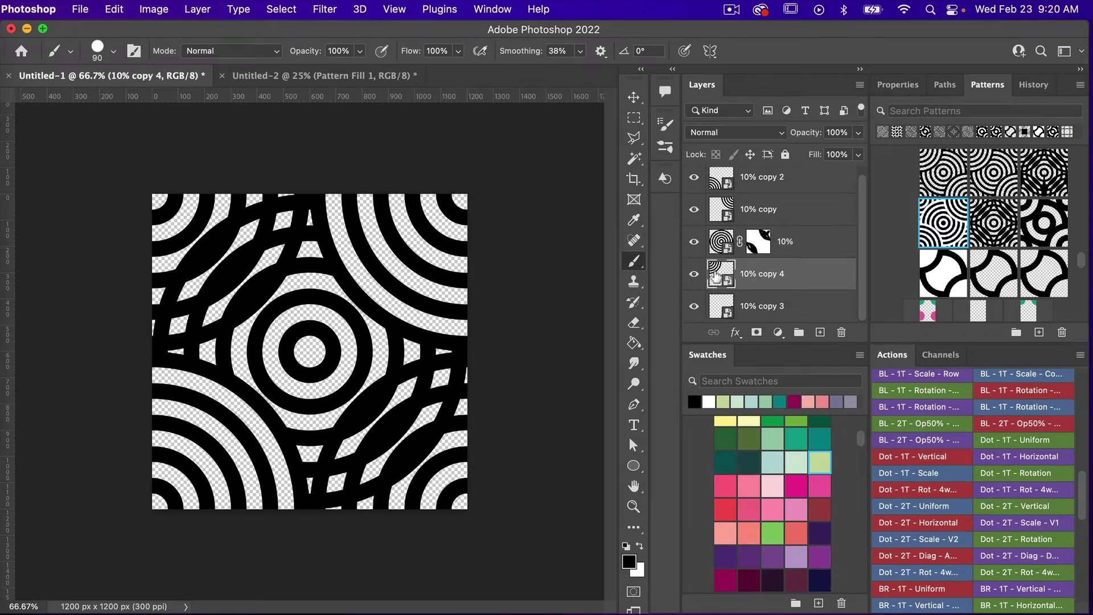
{"action": "left_click", "coordinate": [757, 334]}
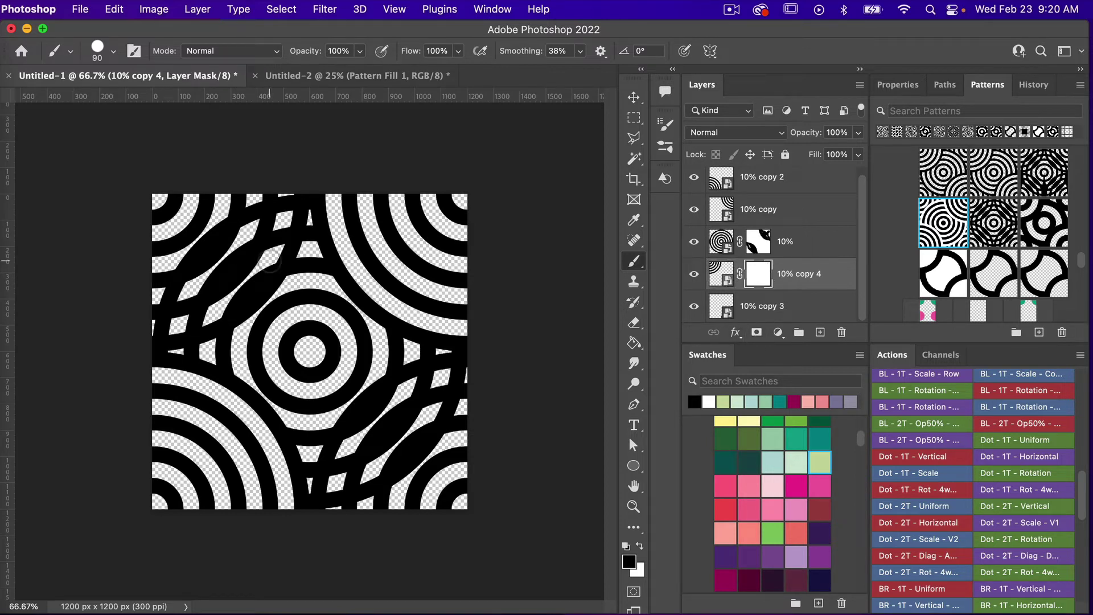
{"action": "mouse_move", "coordinate": [269, 261]}
{"action": "left_mouse_down"}
{"action": "mouse_move", "coordinate": [289, 245]}
{"action": "mouse_move", "coordinate": [299, 276]}
{"action": "mouse_move", "coordinate": [298, 229]}
{"action": "mouse_move", "coordinate": [282, 252]}
{"action": "mouse_move", "coordinate": [306, 215]}
{"action": "mouse_move", "coordinate": [251, 230]}
{"action": "mouse_move", "coordinate": [275, 227]}
{"action": "mouse_move", "coordinate": [243, 250]}
{"action": "mouse_move", "coordinate": [252, 247]}
{"action": "mouse_move", "coordinate": [247, 270]}
{"action": "mouse_move", "coordinate": [264, 281]}
{"action": "mouse_move", "coordinate": [267, 304]}
{"action": "mouse_move", "coordinate": [282, 282]}
{"action": "mouse_move", "coordinate": [225, 335]}
{"action": "mouse_move", "coordinate": [239, 256]}
{"action": "mouse_move", "coordinate": [223, 311]}
{"action": "mouse_move", "coordinate": [237, 262]}
{"action": "mouse_move", "coordinate": [208, 309]}
{"action": "mouse_move", "coordinate": [221, 312]}
{"action": "mouse_move", "coordinate": [213, 348]}
{"action": "mouse_move", "coordinate": [211, 325]}
{"action": "mouse_move", "coordinate": [190, 345]}
{"action": "mouse_move", "coordinate": [185, 330]}
{"action": "mouse_move", "coordinate": [176, 351]}
{"action": "mouse_move", "coordinate": [187, 288]}
{"action": "mouse_move", "coordinate": [185, 313]}
{"action": "mouse_move", "coordinate": [208, 275]}
{"action": "mouse_move", "coordinate": [192, 292]}
{"action": "left_mouse_up"}
{"action": "mouse_move", "coordinate": [205, 261]}
{"action": "left_mouse_down"}
{"action": "mouse_move", "coordinate": [254, 229]}
{"action": "mouse_move", "coordinate": [202, 270]}
{"action": "mouse_move", "coordinate": [233, 242]}
{"action": "mouse_move", "coordinate": [299, 220]}
{"action": "mouse_move", "coordinate": [250, 300]}
{"action": "left_mouse_up"}
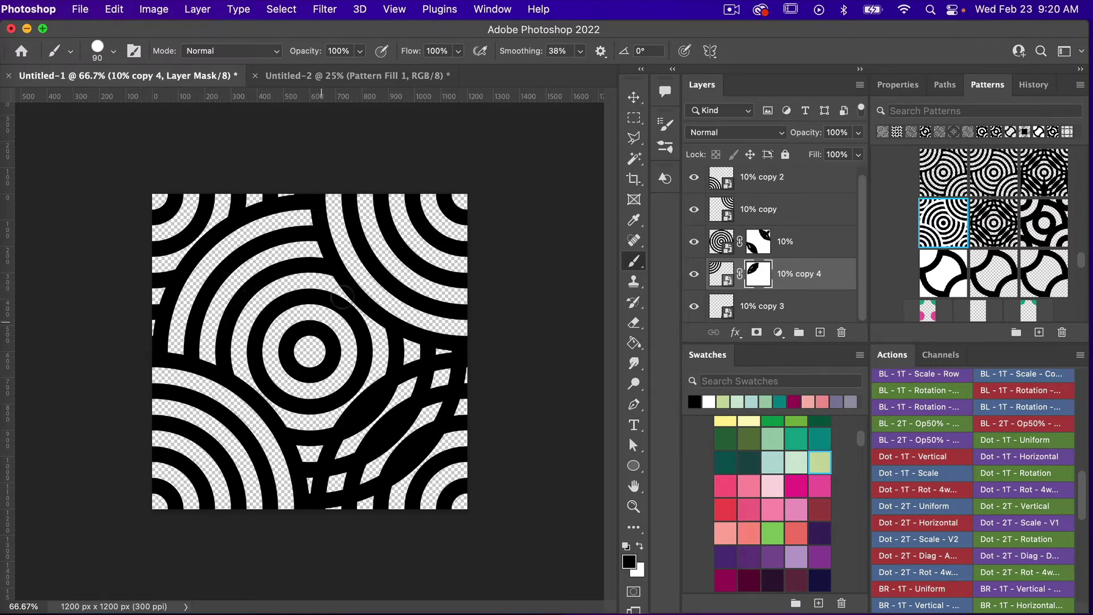
- Add a layer mask to the 10% copy 3 layer and brush out its rings over the central circle at the tile's lower right
{"action": "left_click", "coordinate": [736, 307]}
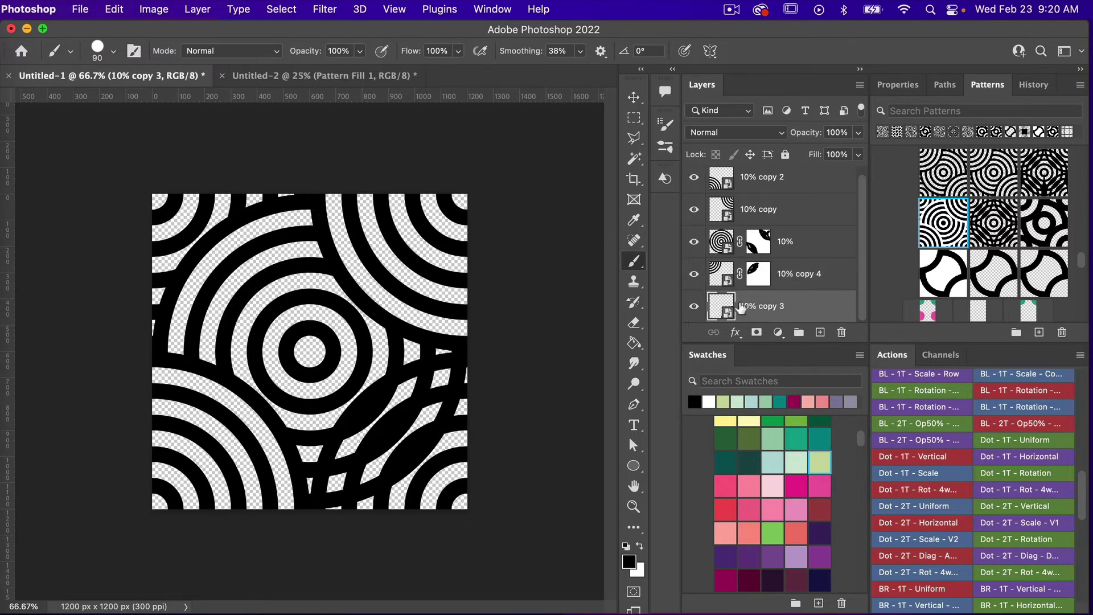
{"action": "left_click", "coordinate": [756, 333]}
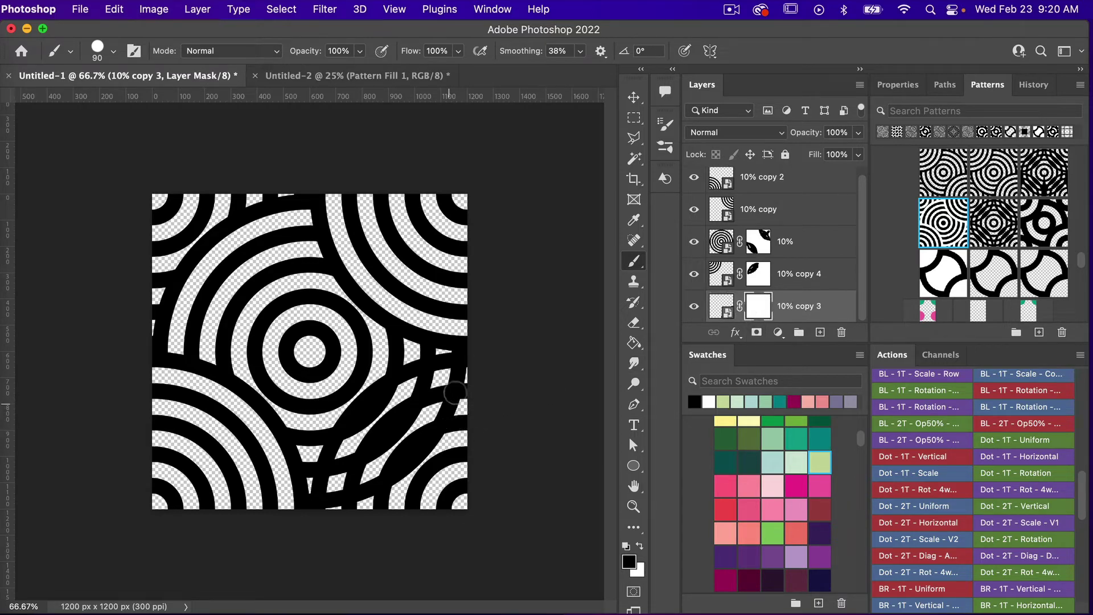
{"action": "mouse_move", "coordinate": [442, 389]}
{"action": "left_mouse_down"}
{"action": "mouse_move", "coordinate": [412, 412]}
{"action": "mouse_move", "coordinate": [417, 397]}
{"action": "mouse_move", "coordinate": [430, 421]}
{"action": "mouse_move", "coordinate": [417, 443]}
{"action": "mouse_move", "coordinate": [346, 491]}
{"action": "mouse_move", "coordinate": [374, 437]}
{"action": "mouse_move", "coordinate": [364, 456]}
{"action": "mouse_move", "coordinate": [416, 396]}
{"action": "mouse_move", "coordinate": [394, 419]}
{"action": "mouse_move", "coordinate": [392, 387]}
{"action": "mouse_move", "coordinate": [385, 396]}
{"action": "mouse_move", "coordinate": [396, 354]}
{"action": "mouse_move", "coordinate": [413, 386]}
{"action": "mouse_move", "coordinate": [425, 362]}
{"action": "mouse_move", "coordinate": [401, 387]}
{"action": "mouse_move", "coordinate": [448, 362]}
{"action": "mouse_move", "coordinate": [350, 417]}
{"action": "mouse_move", "coordinate": [372, 384]}
{"action": "mouse_move", "coordinate": [355, 392]}
{"action": "mouse_move", "coordinate": [314, 495]}
{"action": "mouse_move", "coordinate": [339, 471]}
{"action": "left_mouse_up"}
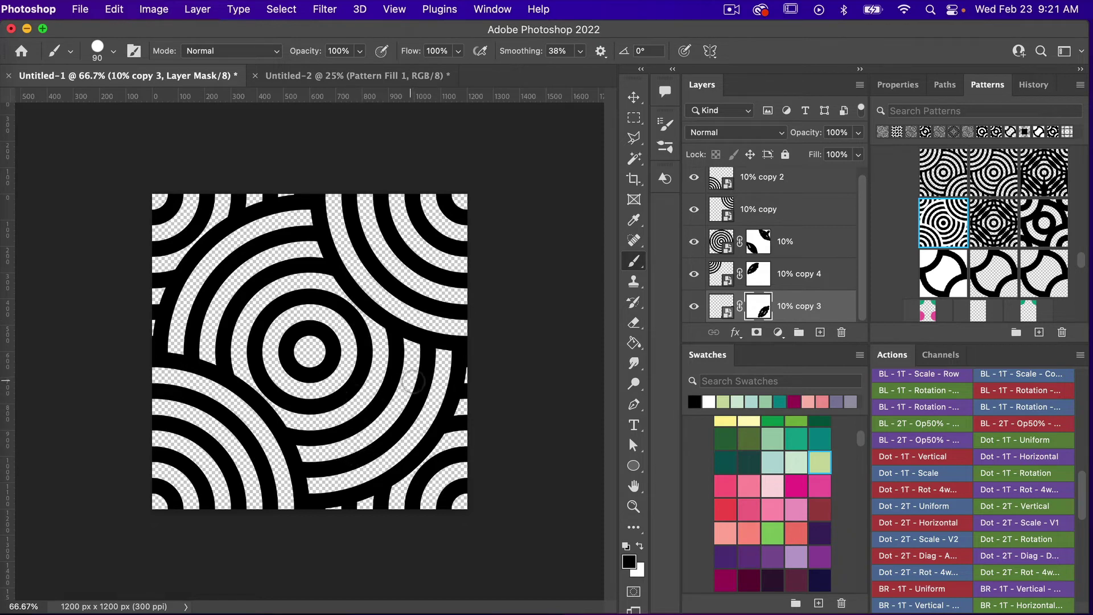
- Define the finished ring tile as a new pattern under the suggested name and apply it to the Pattern Fill 1 layer in Untitled-2
{"action": "left_click", "coordinate": [634, 98]}
{"action": "left_click", "coordinate": [578, 204]}
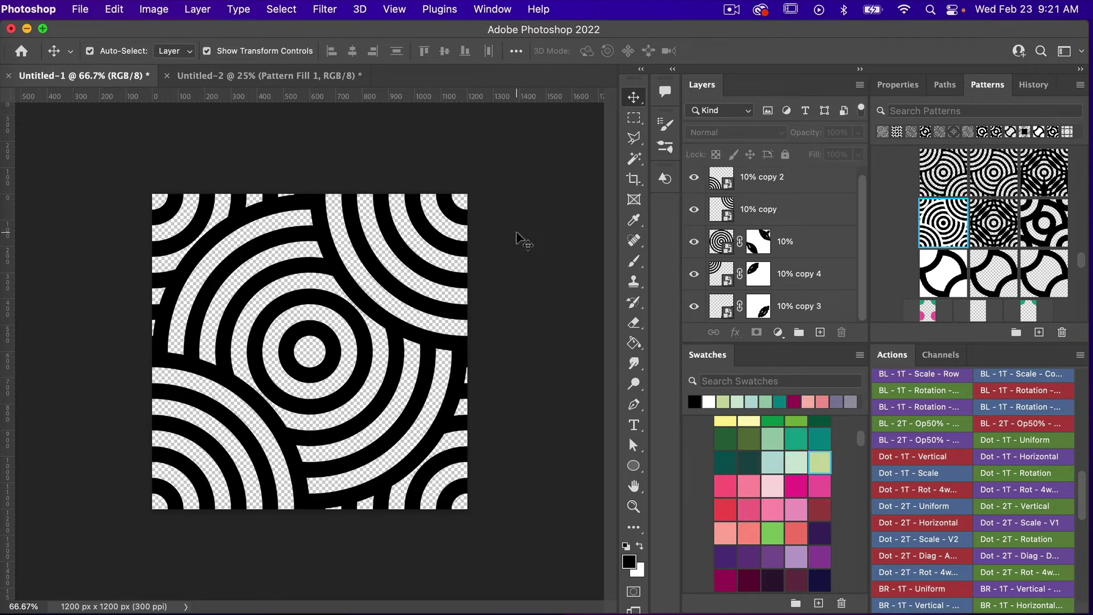
{"action": "left_click", "coordinate": [114, 10]}
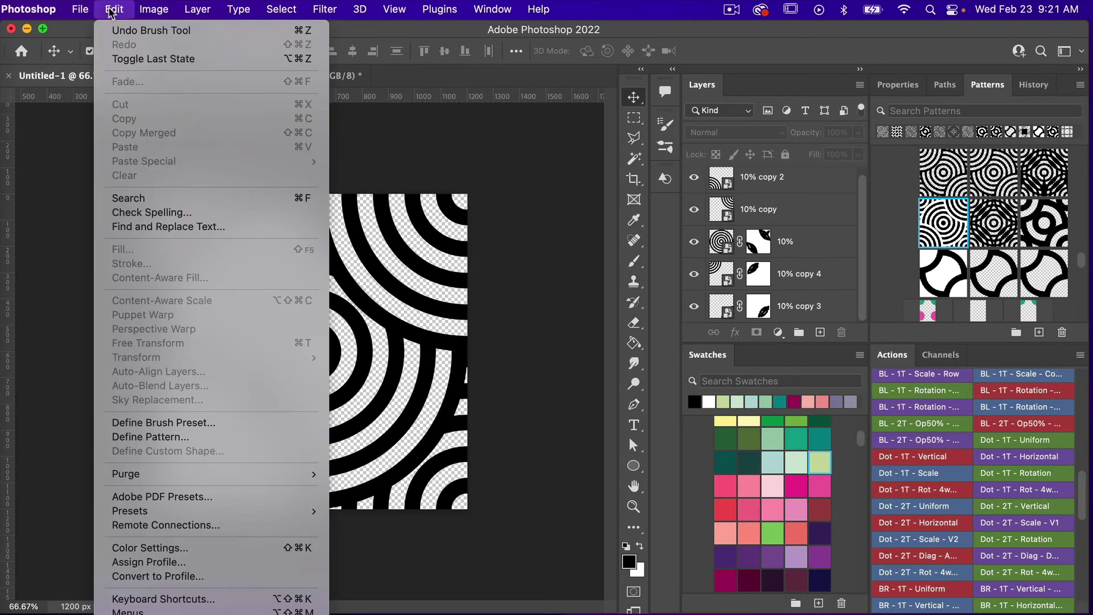
{"action": "left_click", "coordinate": [139, 437]}
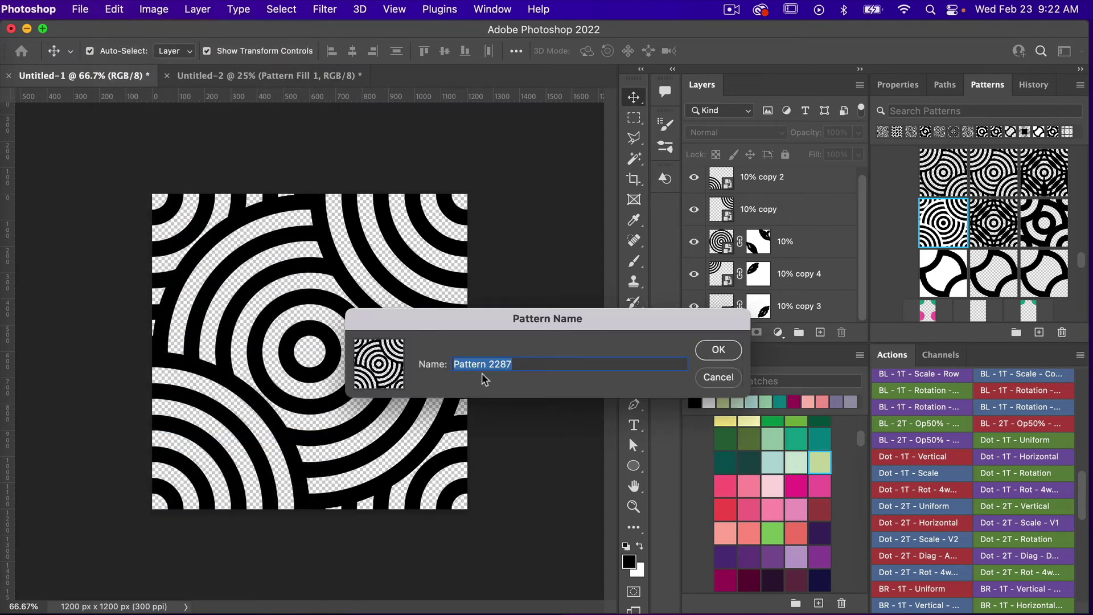
{"action": "left_click", "coordinate": [716, 350]}
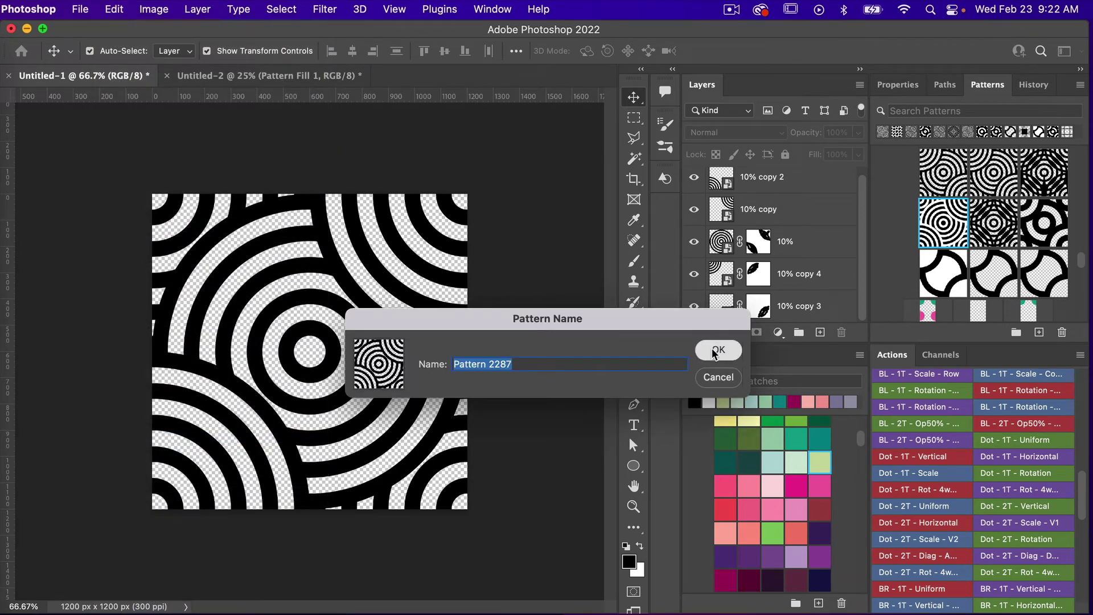
{"action": "left_click", "coordinate": [289, 80]}
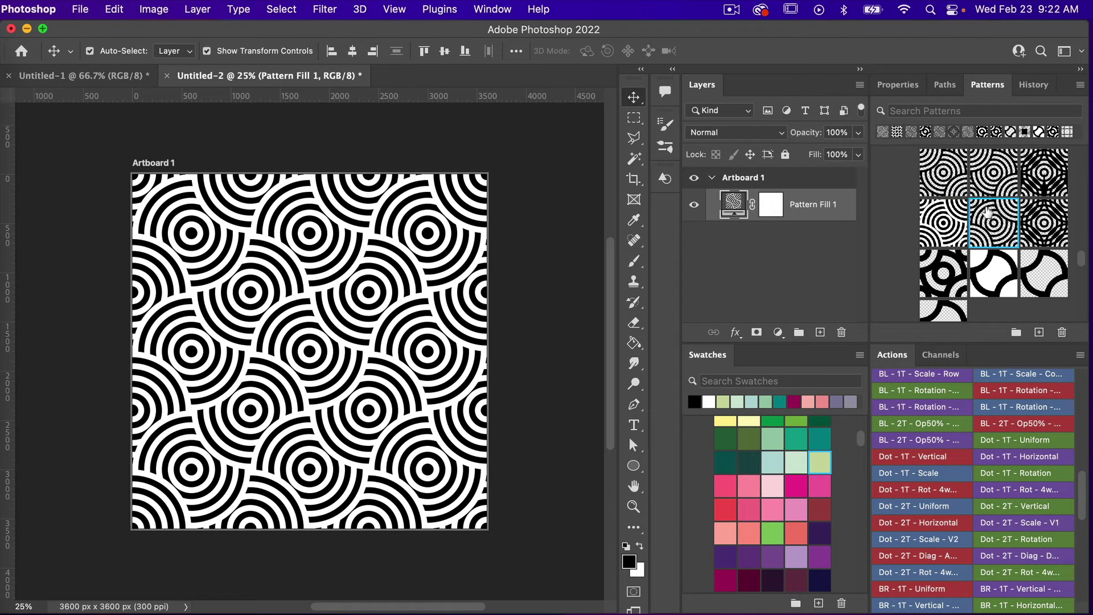
{"action": "left_click", "coordinate": [994, 223]}
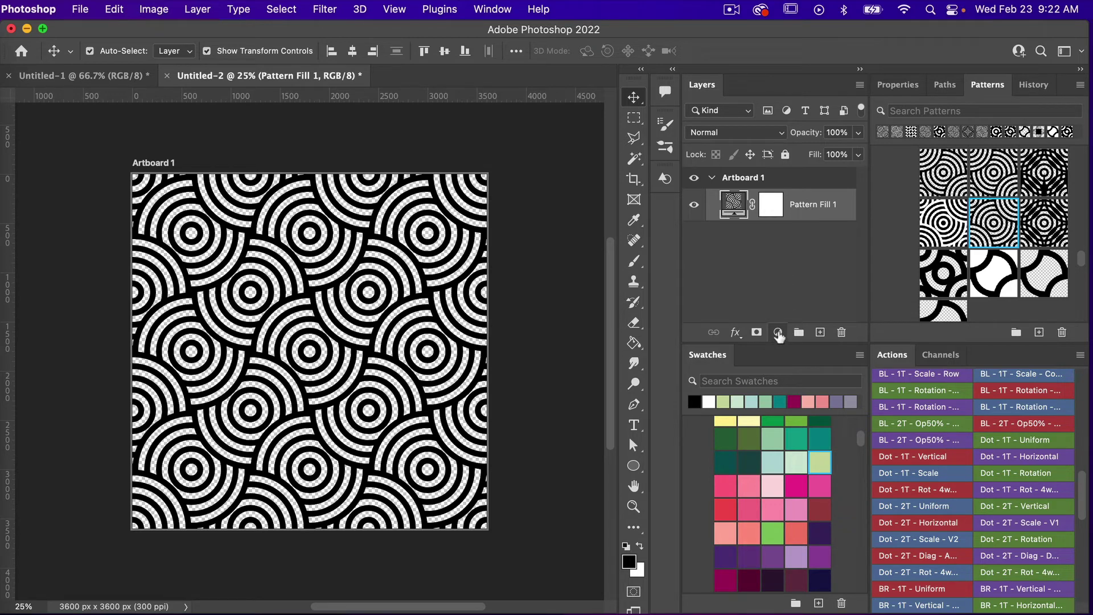
- Add a black (000000) Solid Color fill layer above Pattern Fill 1 and clip it to the pattern
{"action": "left_click", "coordinate": [778, 333]}
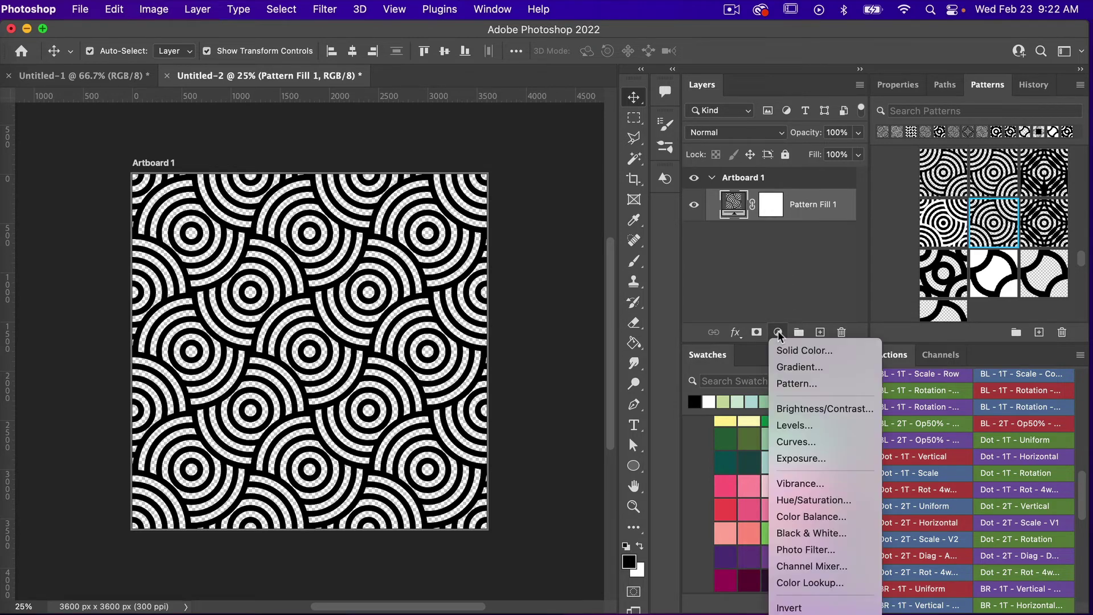
{"action": "left_click", "coordinate": [831, 350]}
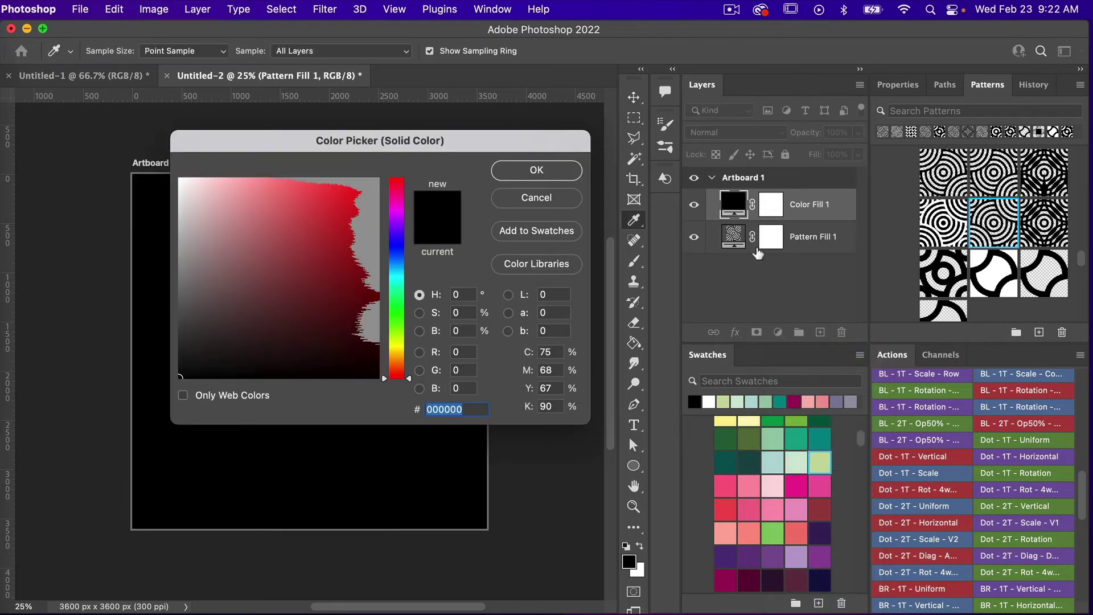
{"action": "left_click", "coordinate": [554, 175]}
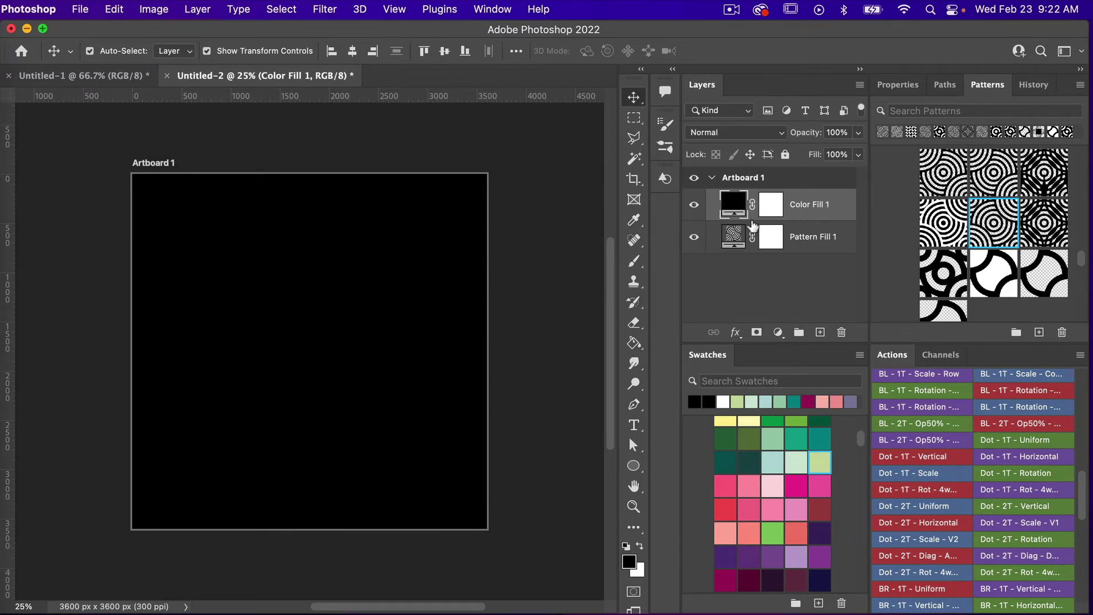
{"action": "right_click", "coordinate": [800, 205]}
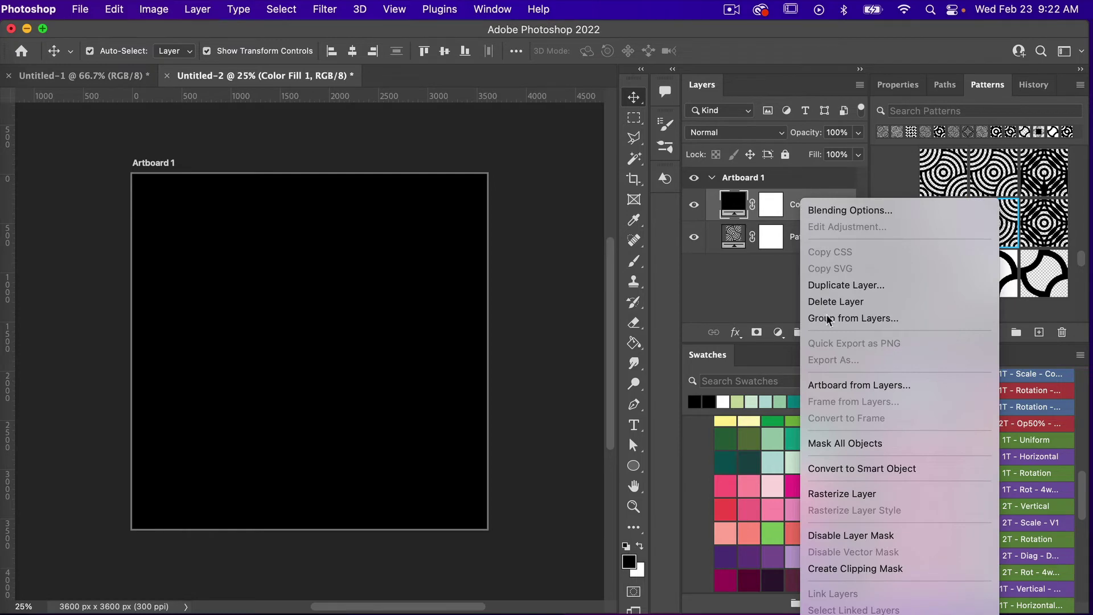
{"action": "left_click", "coordinate": [796, 211]}
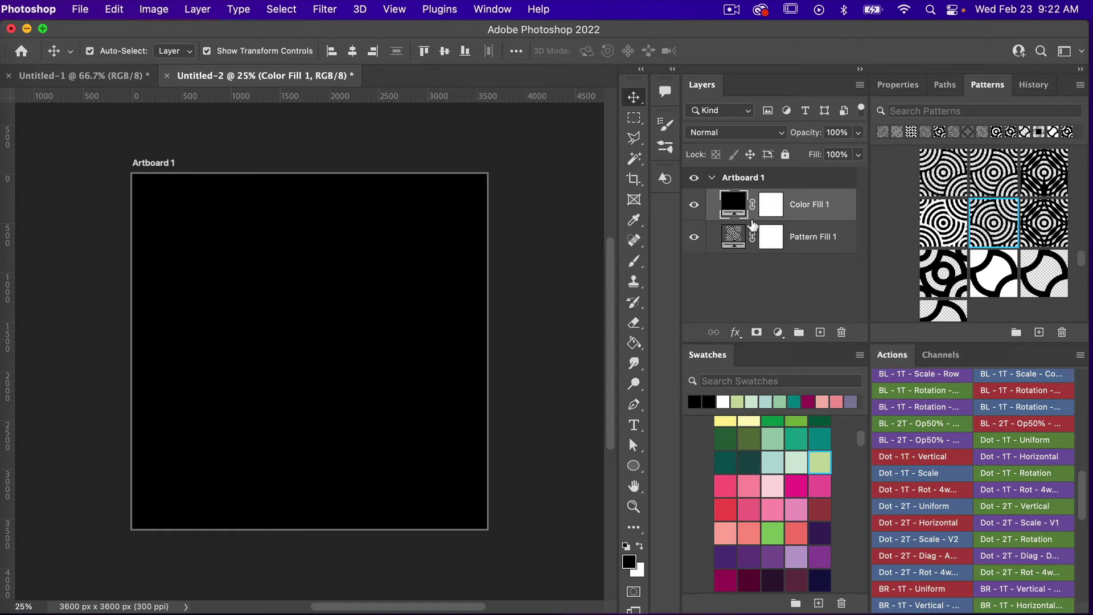
{"action": "left_click", "coordinate": [753, 221], "text": "alt"}
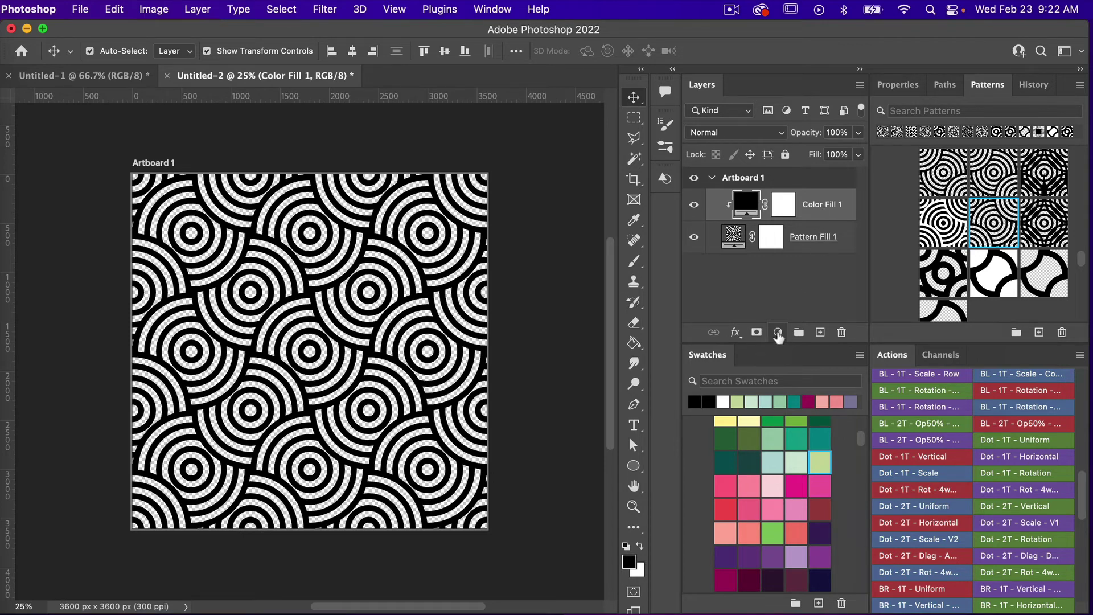
- Add a white (fff) Solid Color fill layer and move it beneath Pattern Fill 1 as the background
{"action": "left_click", "coordinate": [778, 334]}
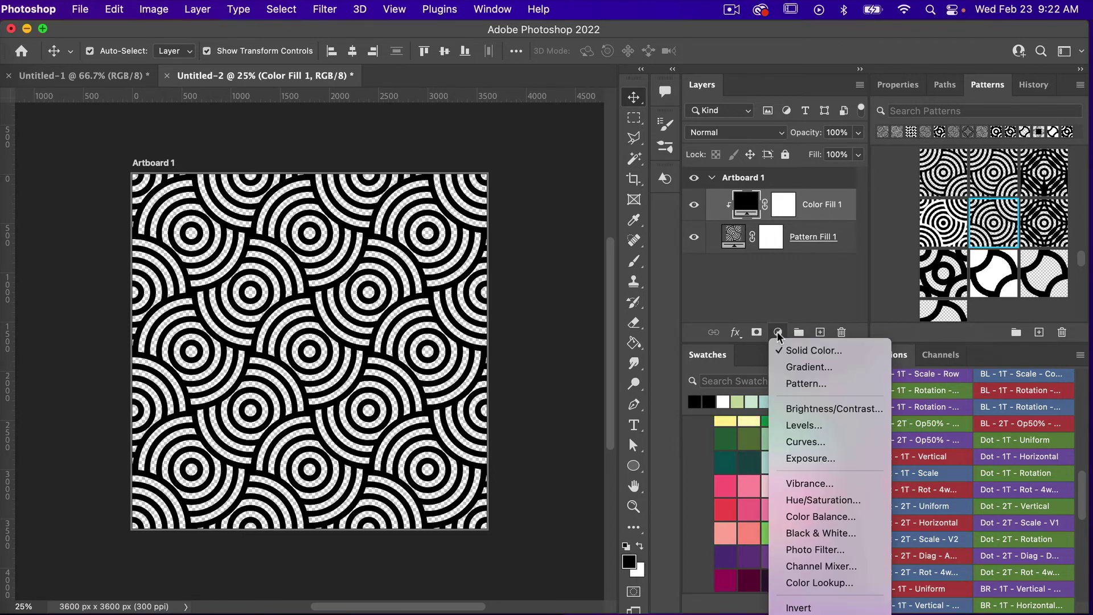
{"action": "left_click", "coordinate": [811, 348]}
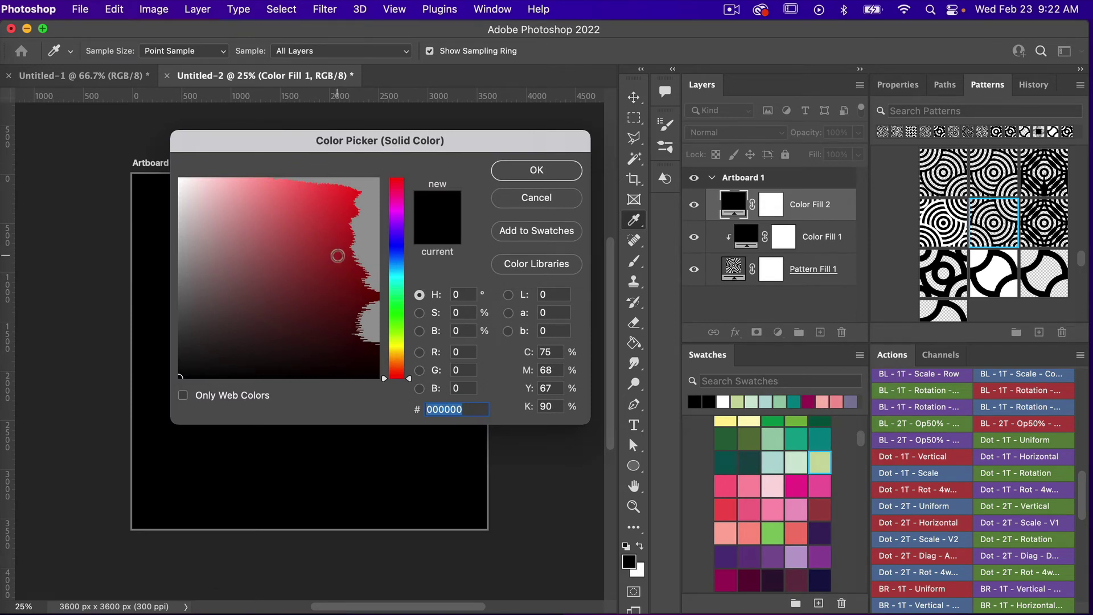
{"action": "type", "text": "fff"}
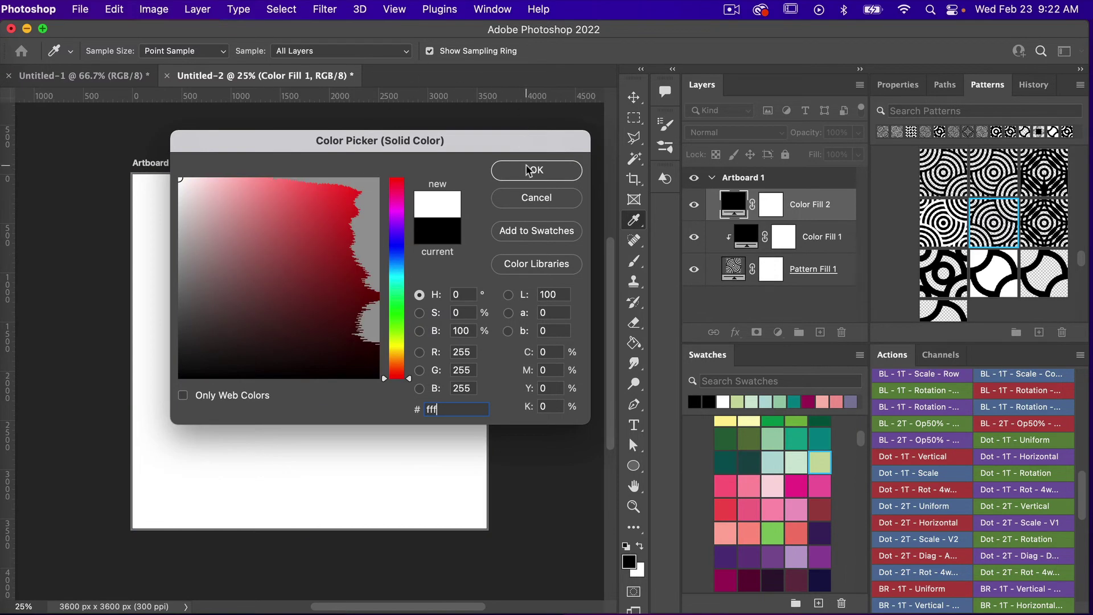
{"action": "left_click", "coordinate": [529, 170]}
{"action": "left_click_drag", "start_coordinate": [797, 205], "coordinate": [800, 286]}
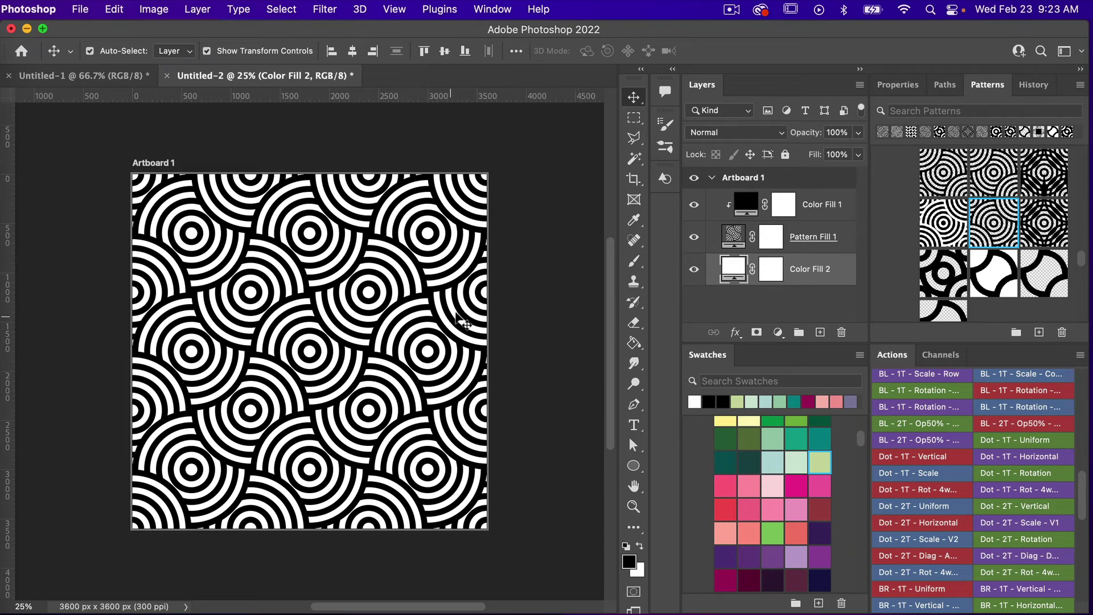
- Recolour the Color Fill 2 background from the swatches, trying dark blue and settling on magenta
{"action": "scroll", "coordinate": [826, 492], "scroll_direction": "down", "scroll_amount": 1}
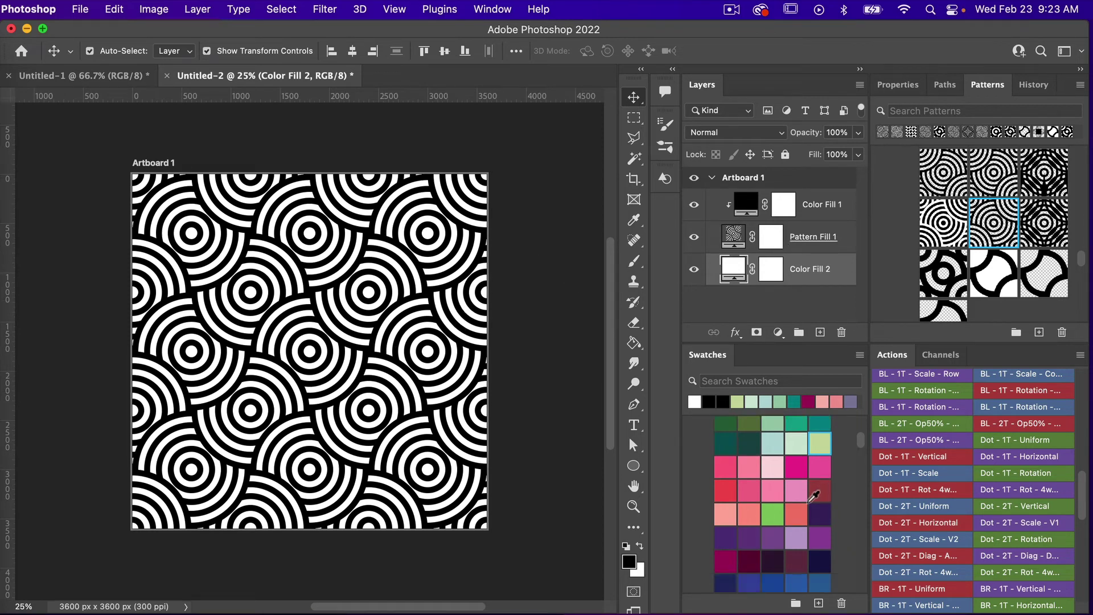
{"action": "scroll", "coordinate": [811, 510], "scroll_direction": "down", "scroll_amount": 2}
{"action": "left_click", "coordinate": [772, 534]}
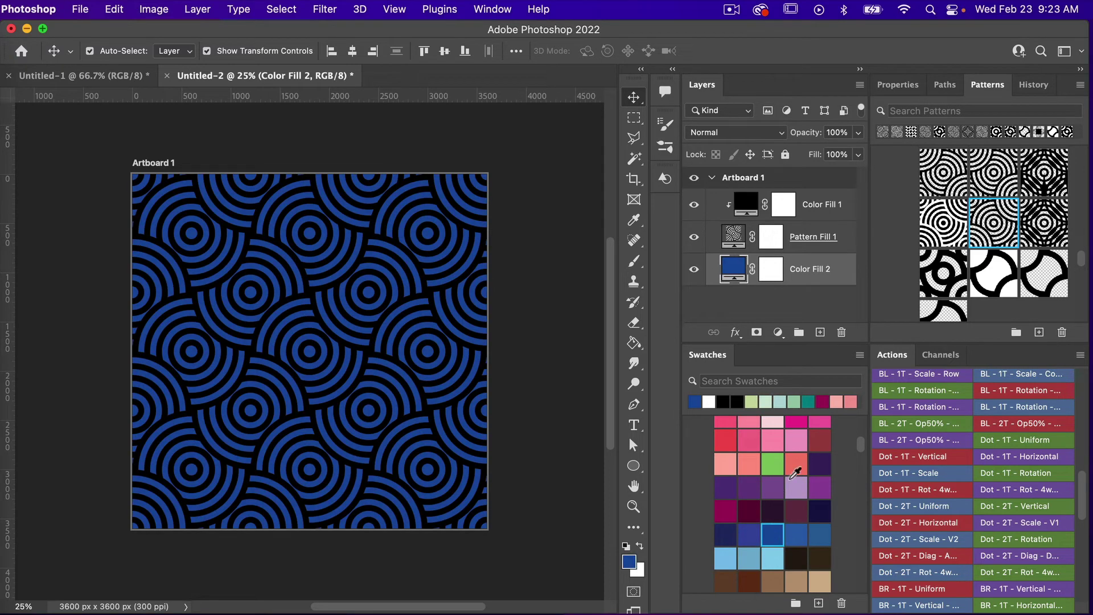
{"action": "scroll", "coordinate": [796, 472], "scroll_direction": "up", "scroll_amount": 2}
{"action": "left_click", "coordinate": [795, 457]}
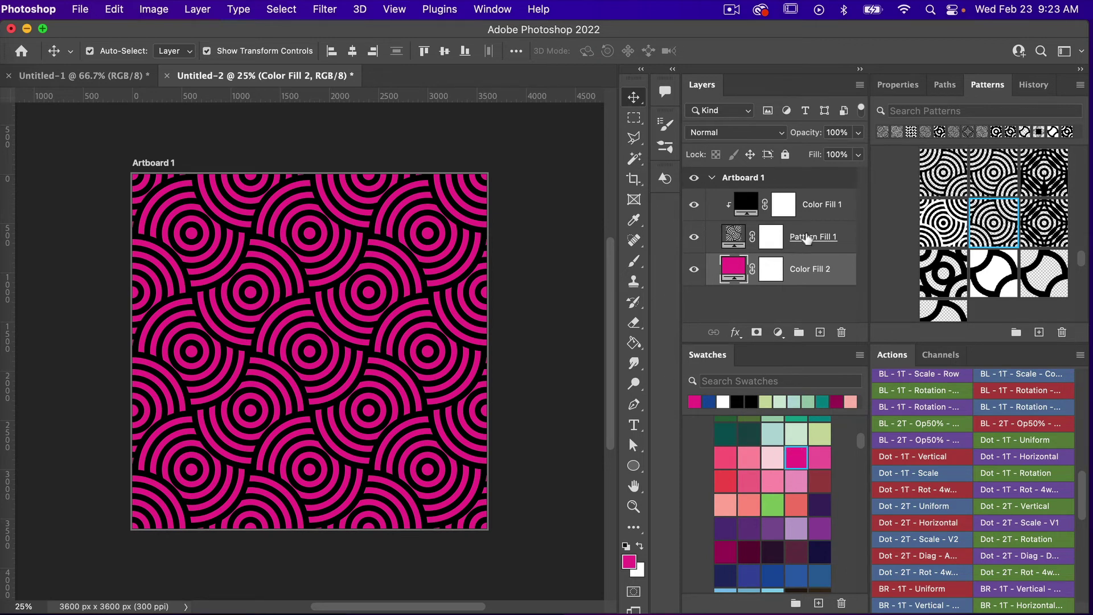
- Try a 50% scale on the Pattern Fill 1 layer, and set the scale to 75%
{"action": "left_click", "coordinate": [735, 238]}
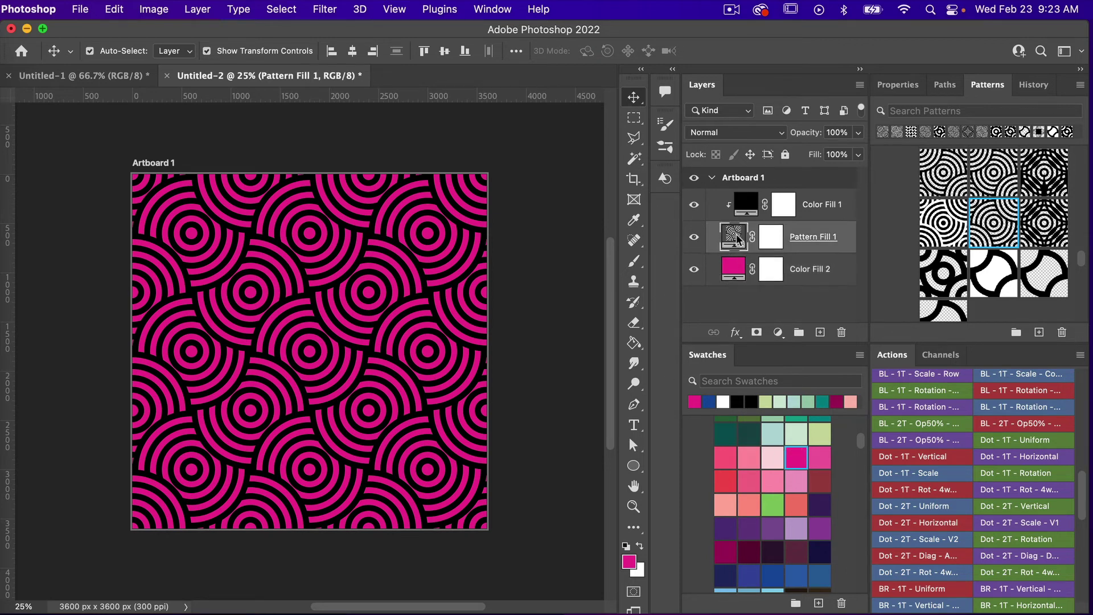
{"action": "double_click", "coordinate": [735, 237]}
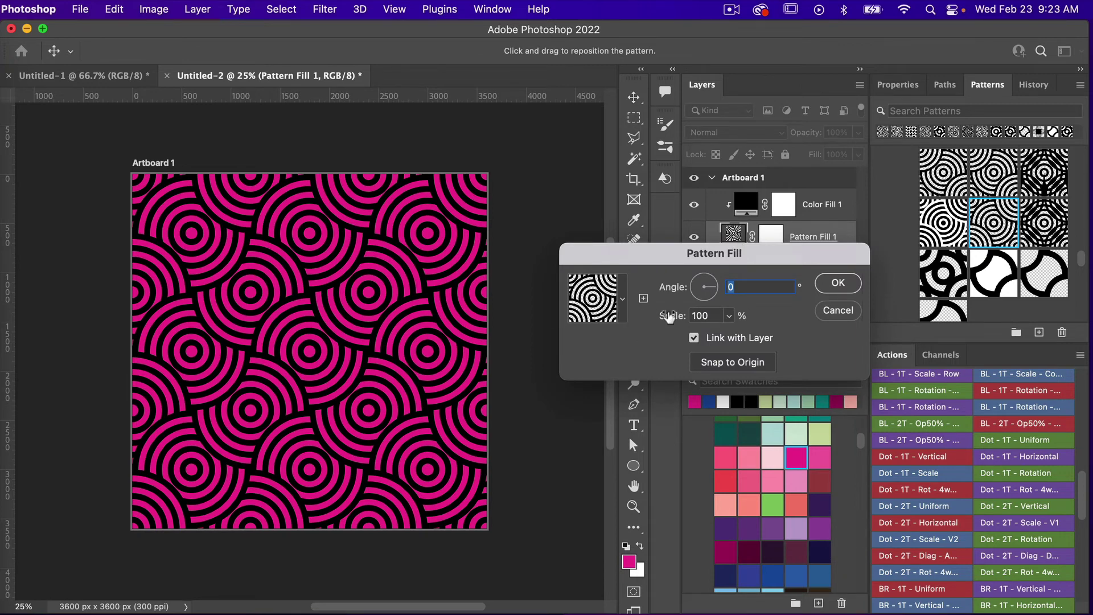
{"action": "left_click", "coordinate": [712, 316]}
{"action": "type", "text": "50"}
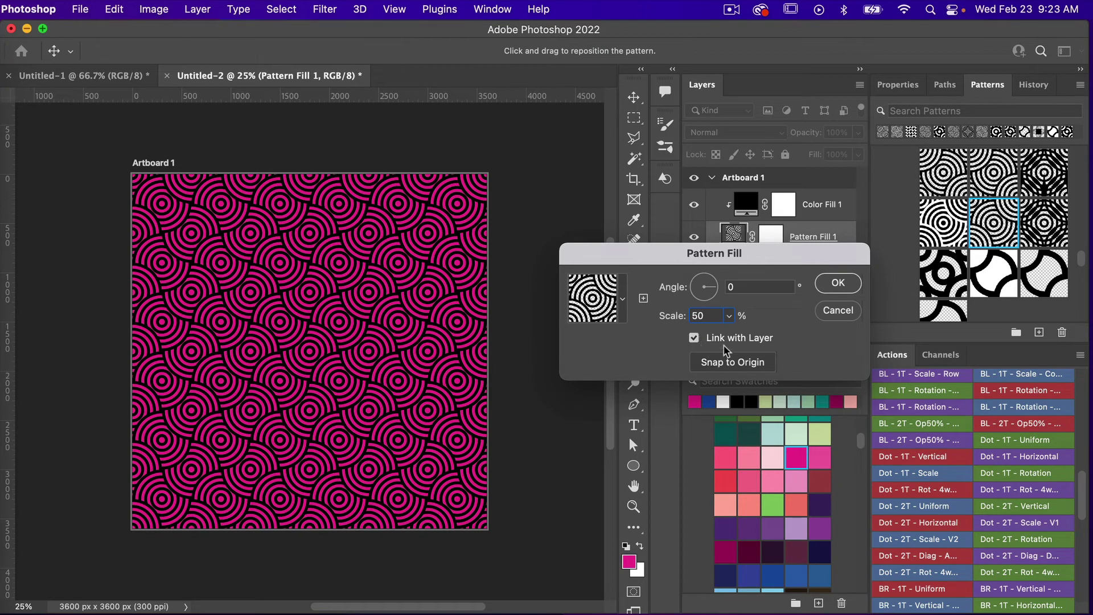
{"action": "left_click_drag", "start_coordinate": [710, 316], "coordinate": [681, 316]}
{"action": "type", "text": "75"}
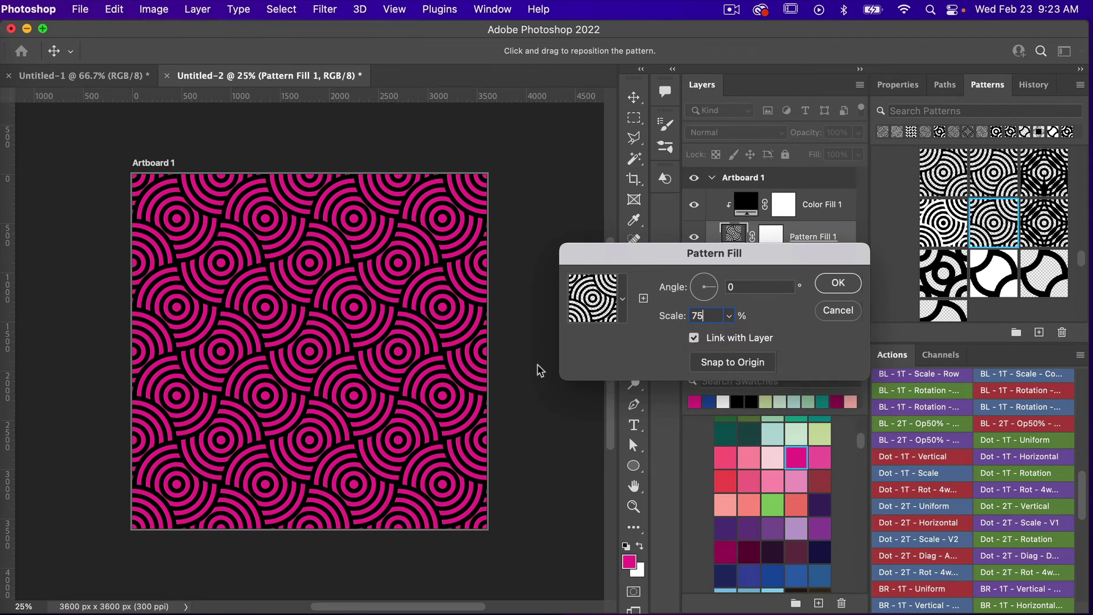
- Shift the pattern on the artboard by hand, snap it back to the origin, and accept the pattern fill settings
{"action": "left_click_drag", "start_coordinate": [414, 371], "coordinate": [405, 412]}
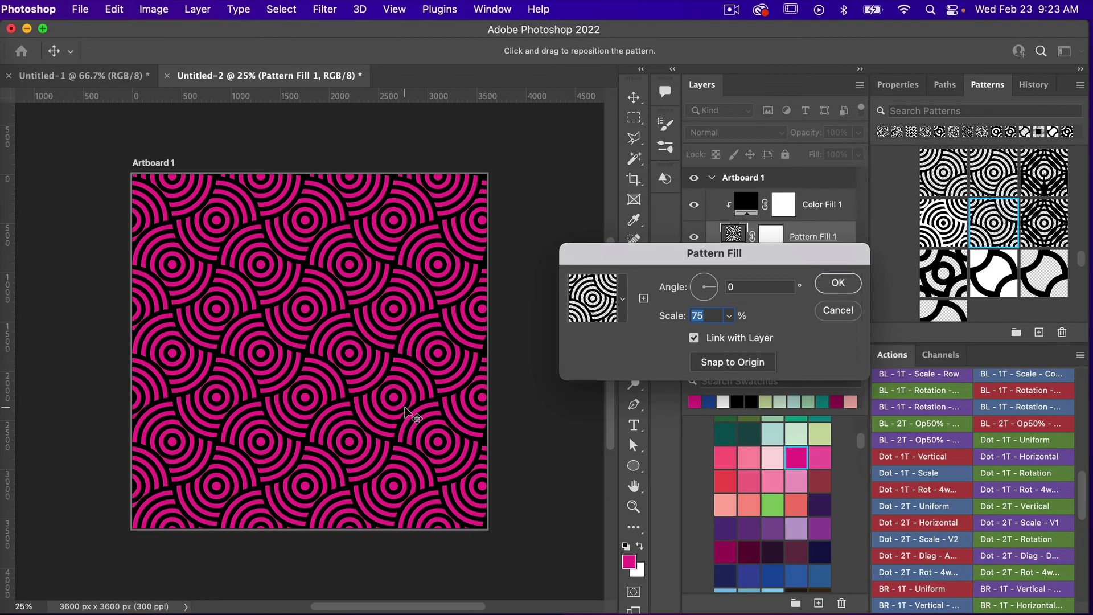
{"action": "left_click", "coordinate": [732, 365]}
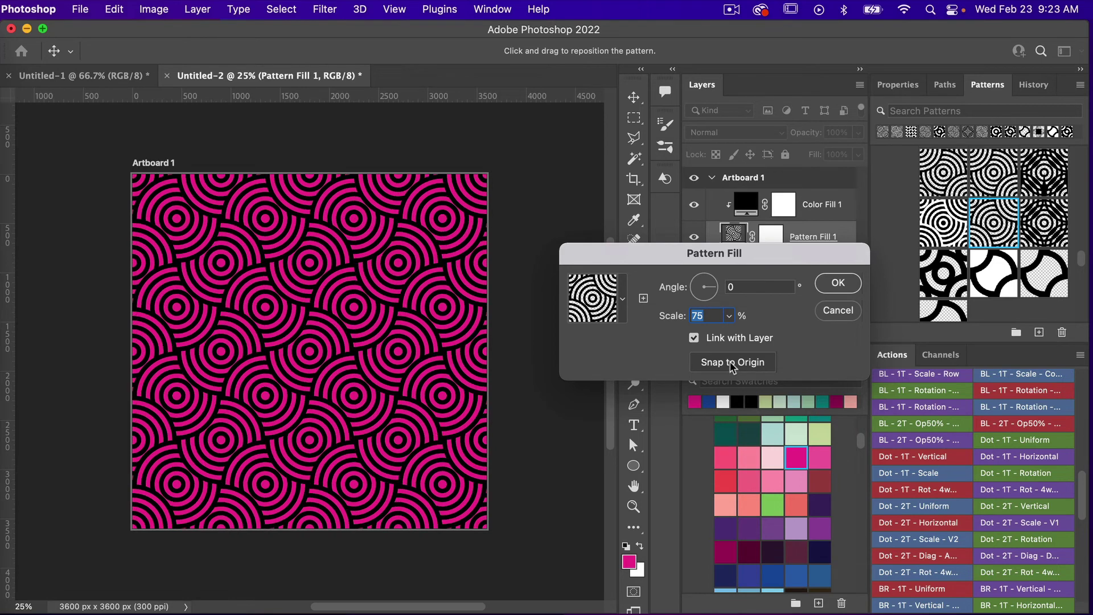
{"action": "left_click", "coordinate": [838, 284]}
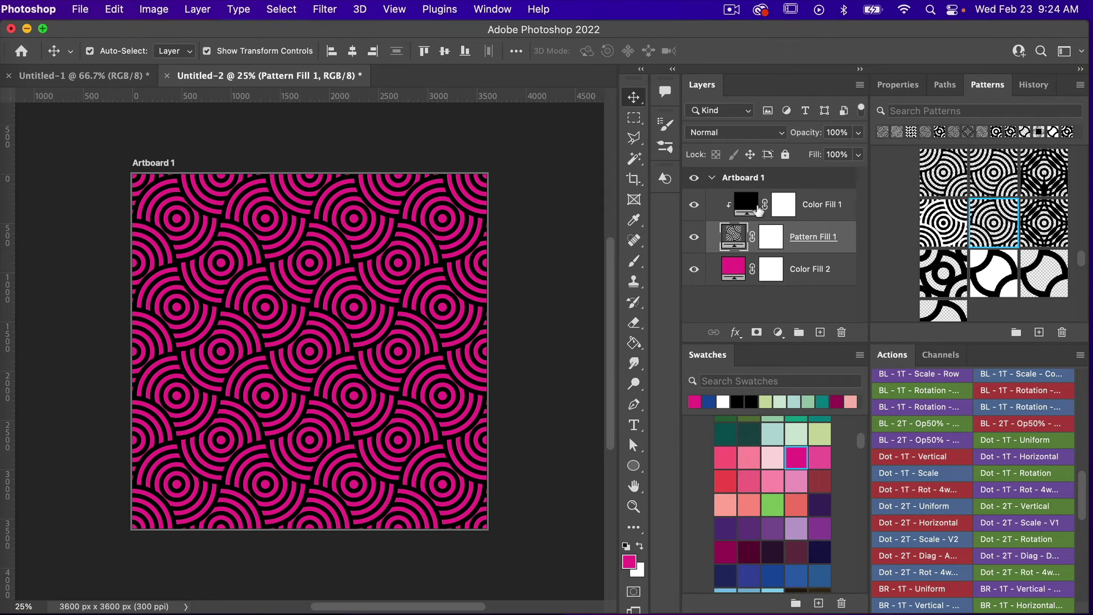
- Hide the magenta Color Fill 2 layer and define the transparent artboard as a new pattern under the suggested name
{"action": "left_click", "coordinate": [694, 269]}
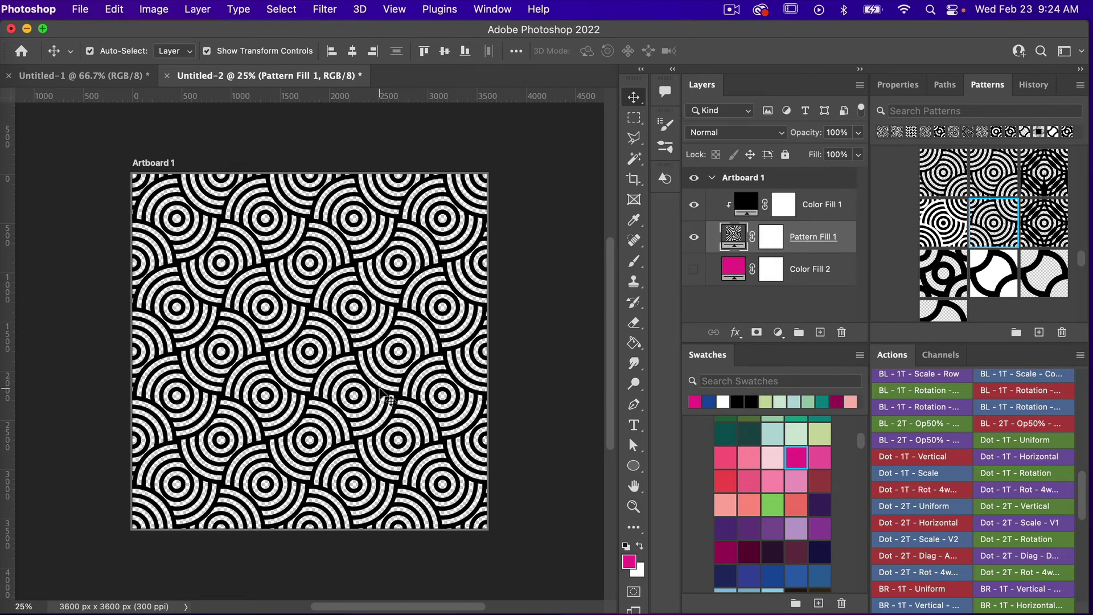
{"action": "left_click", "coordinate": [114, 10]}
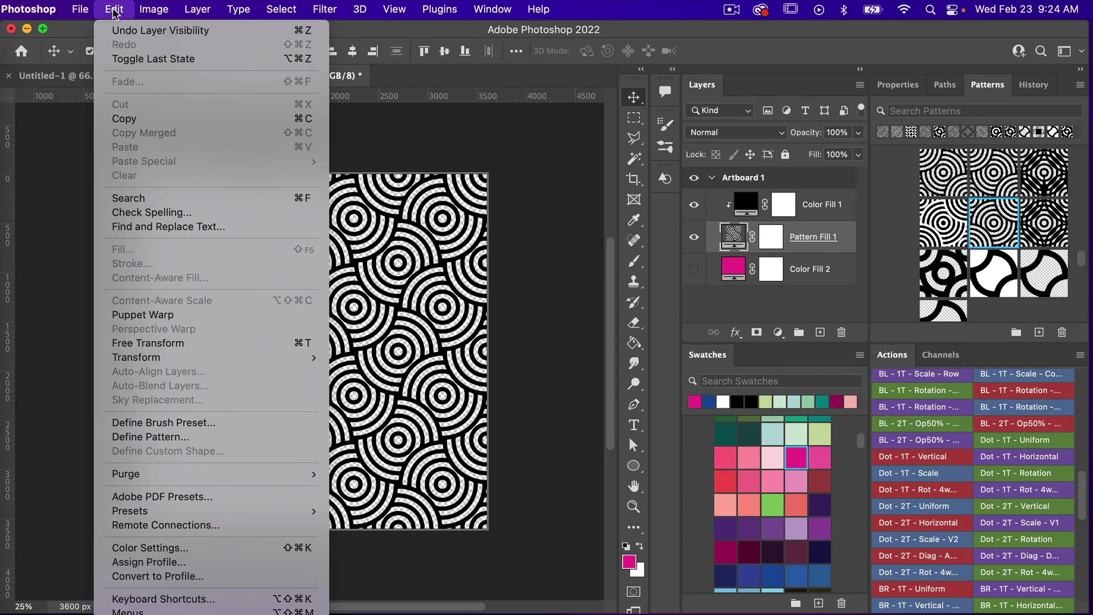
{"action": "left_click", "coordinate": [151, 436]}
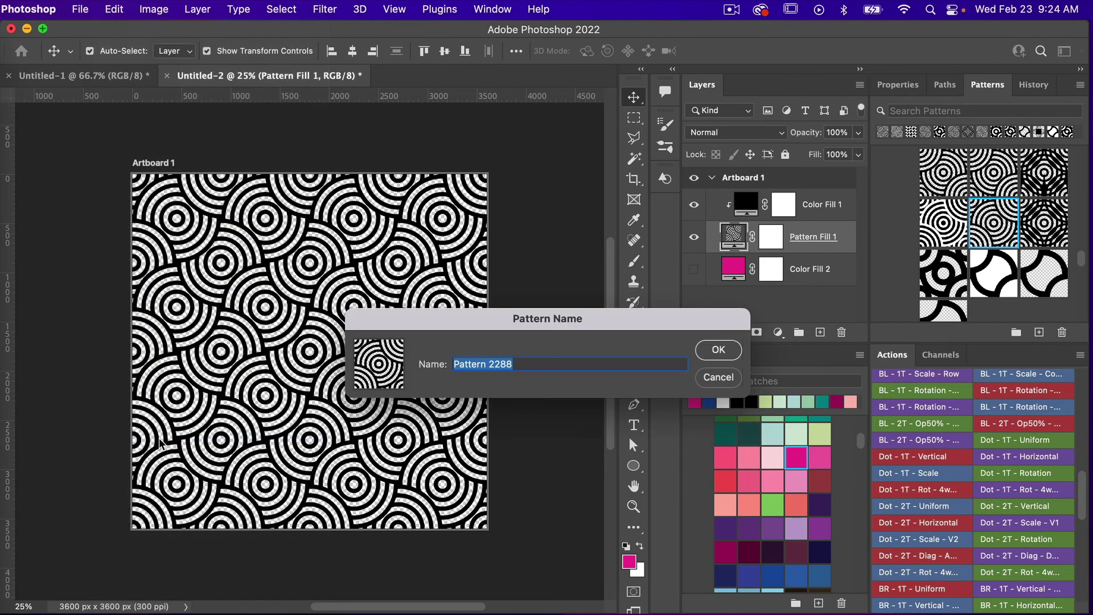
{"action": "left_click", "coordinate": [714, 351]}
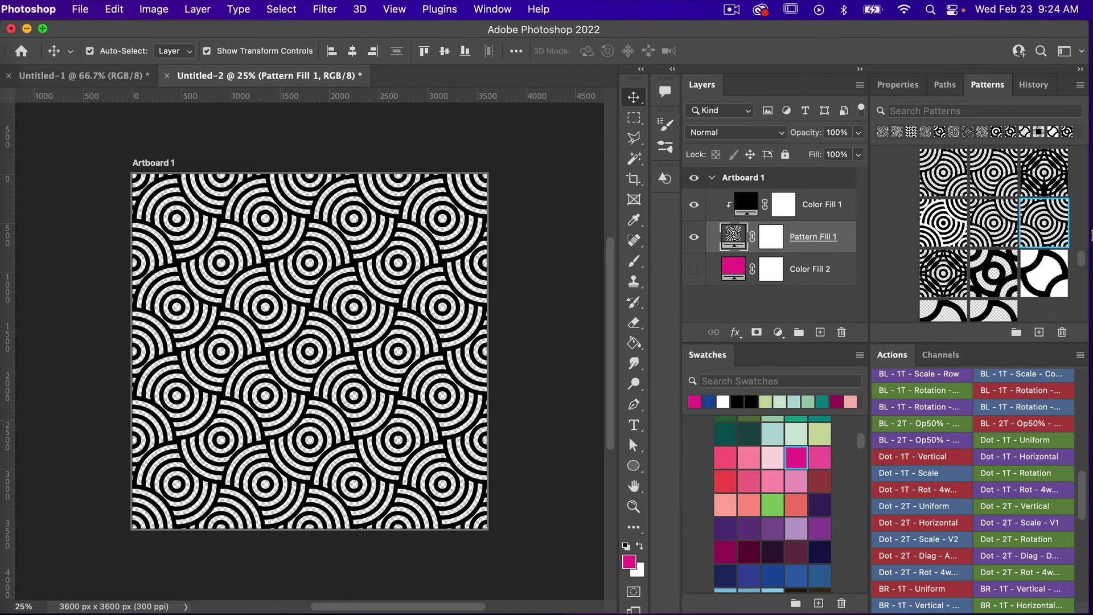
- Apply the newly defined denser ring pattern to the Pattern Fill 1 layer and set its scale to 100%
{"action": "left_click", "coordinate": [1041, 219]}
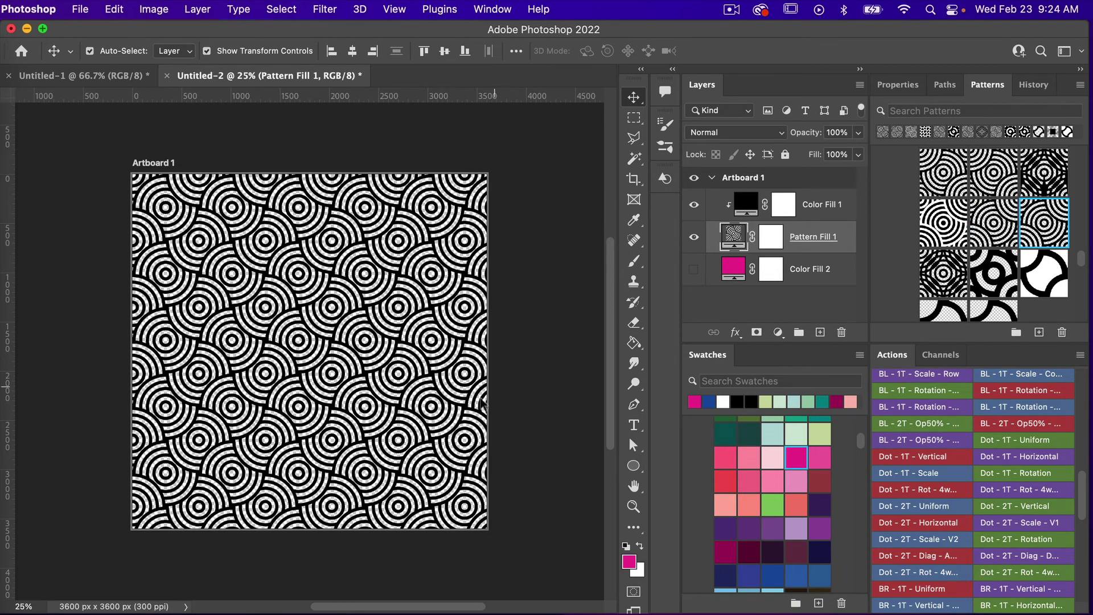
{"action": "double_click", "coordinate": [734, 238]}
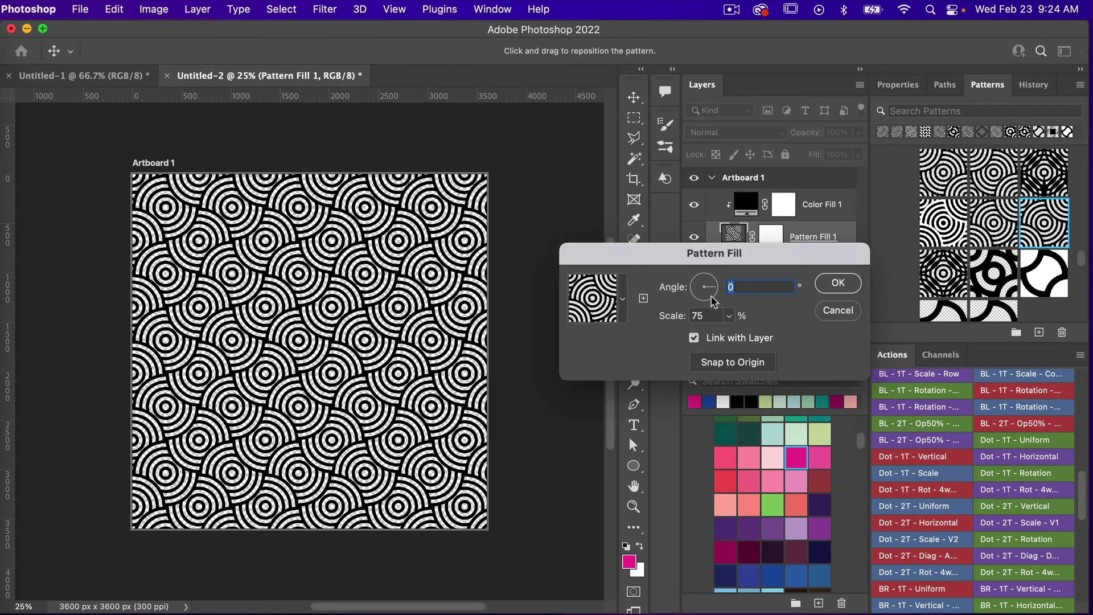
{"action": "left_click", "coordinate": [705, 318]}
{"action": "left_click_drag", "start_coordinate": [667, 322], "coordinate": [681, 322]}
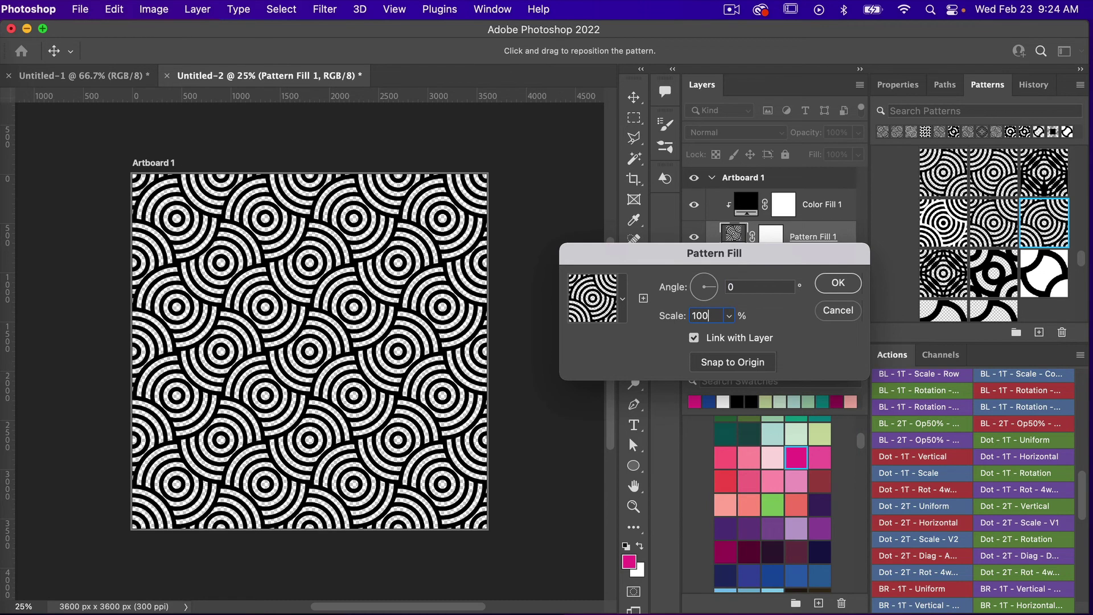
{"action": "left_click", "coordinate": [838, 282]}
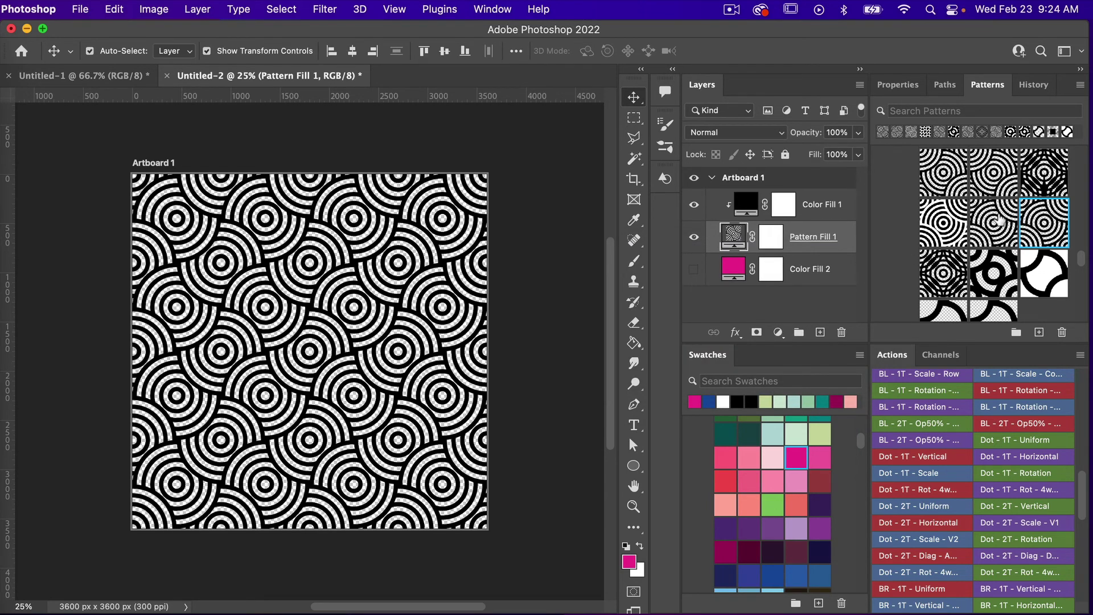
- Try the larger-ring Pattern 2287 on the Pattern Fill 1 layer for comparison, and switch back to the denser ring pattern
{"action": "left_click", "coordinate": [993, 221]}
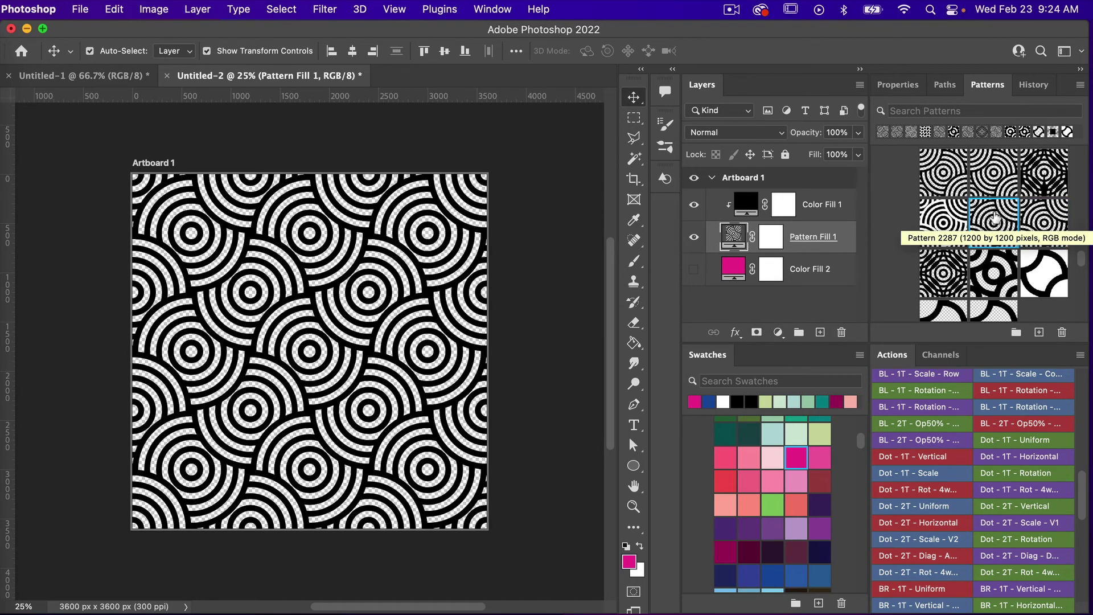
{"action": "left_click", "coordinate": [1048, 227]}
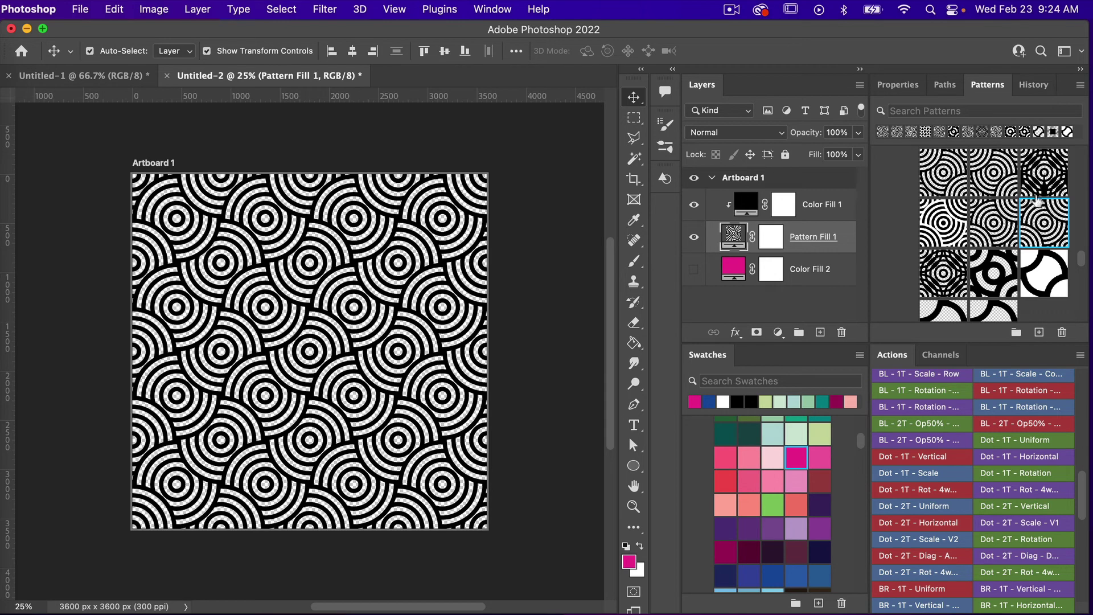
- Show the magenta Color Fill 2 layer again and open the Export As settings for the document
{"action": "left_click", "coordinate": [695, 270]}
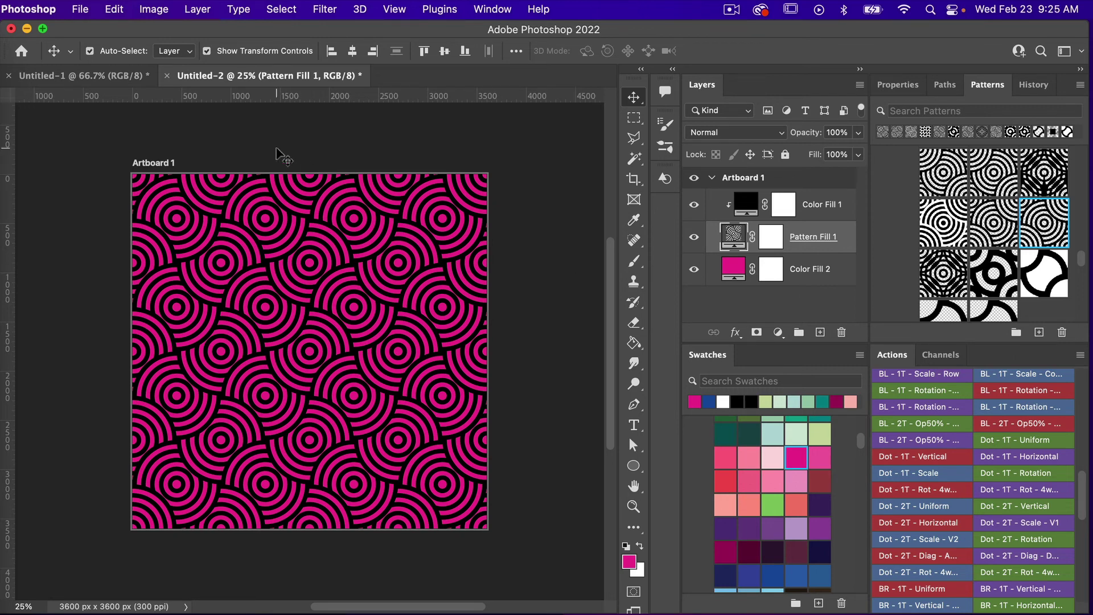
{"action": "left_click", "coordinate": [85, 11]}
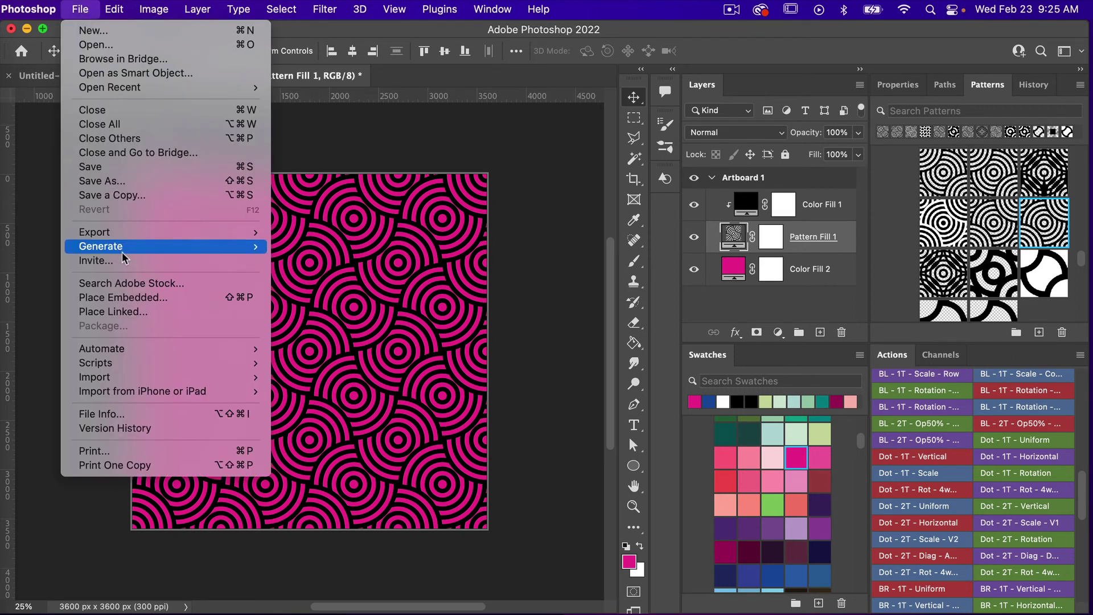
{"action": "mouse_move", "coordinate": [114, 232]}
{"action": "left_click", "coordinate": [292, 245]}
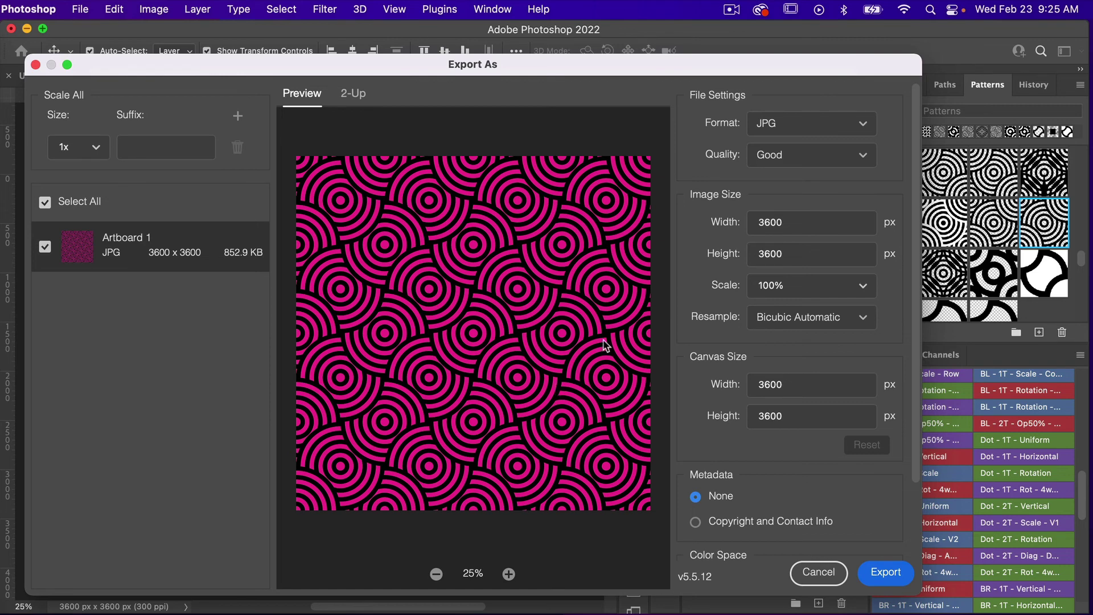
- Export Artboard 1 as a JPG with Great quality, keeping the 3600 x 3600 px size
{"action": "left_click", "coordinate": [863, 125]}
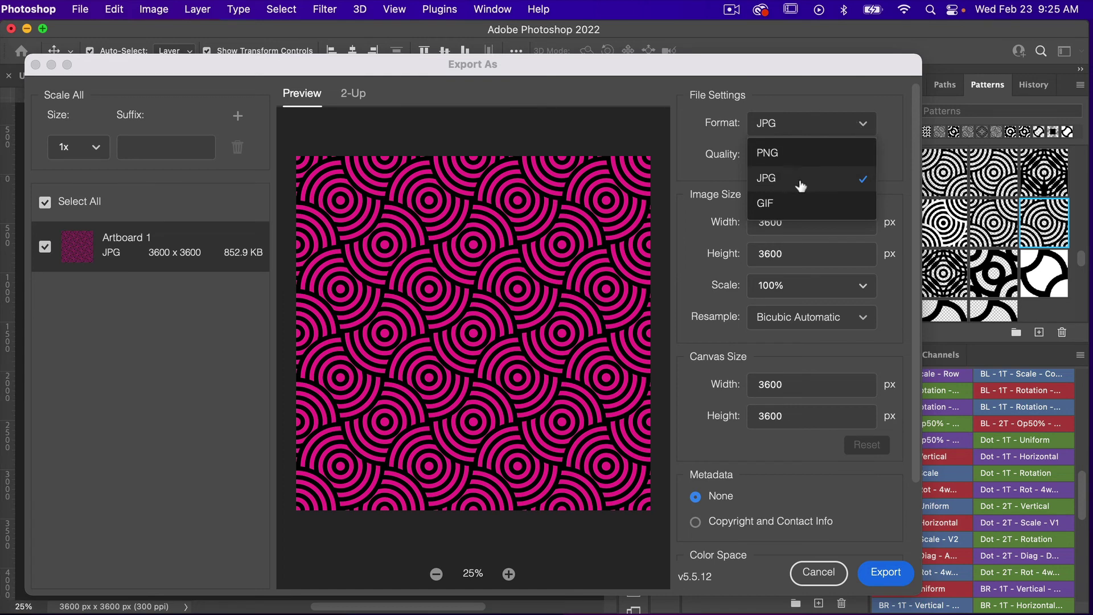
{"action": "left_click", "coordinate": [827, 182]}
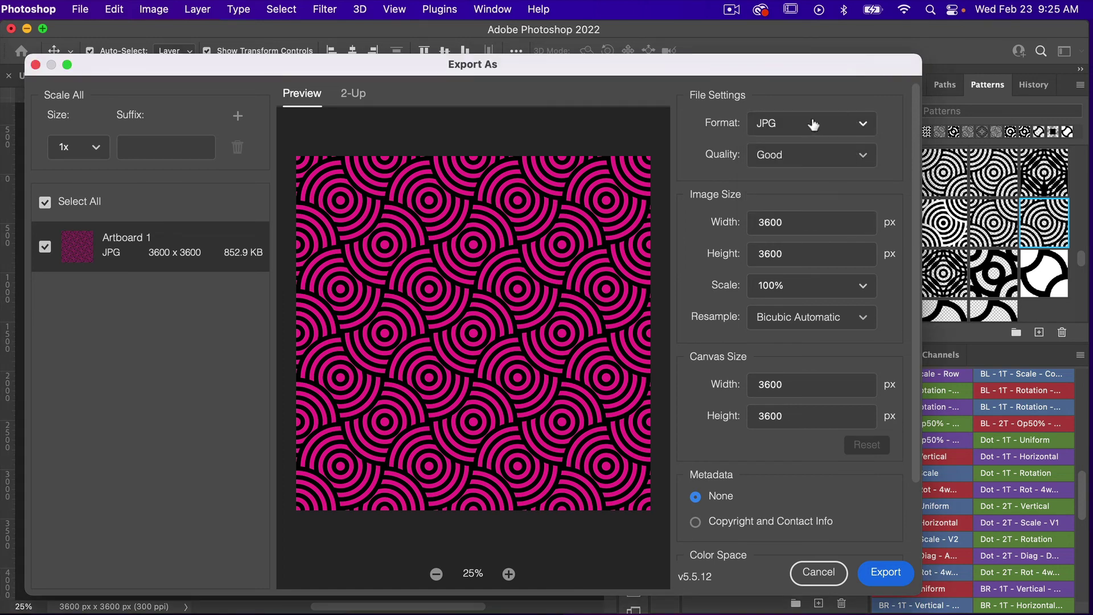
{"action": "left_click", "coordinate": [852, 159]}
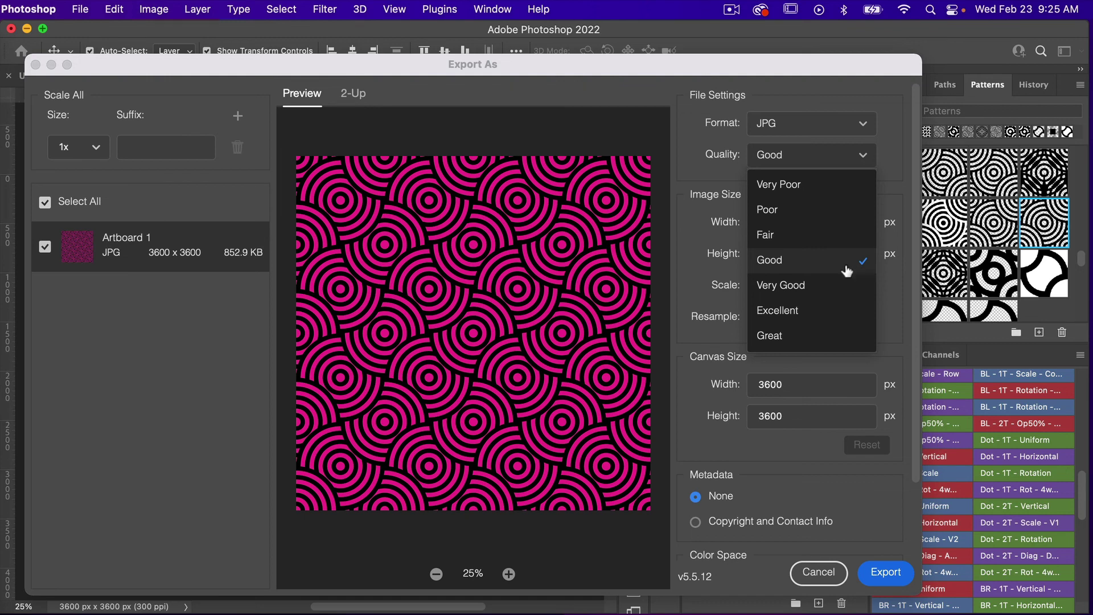
{"action": "left_click", "coordinate": [834, 335]}
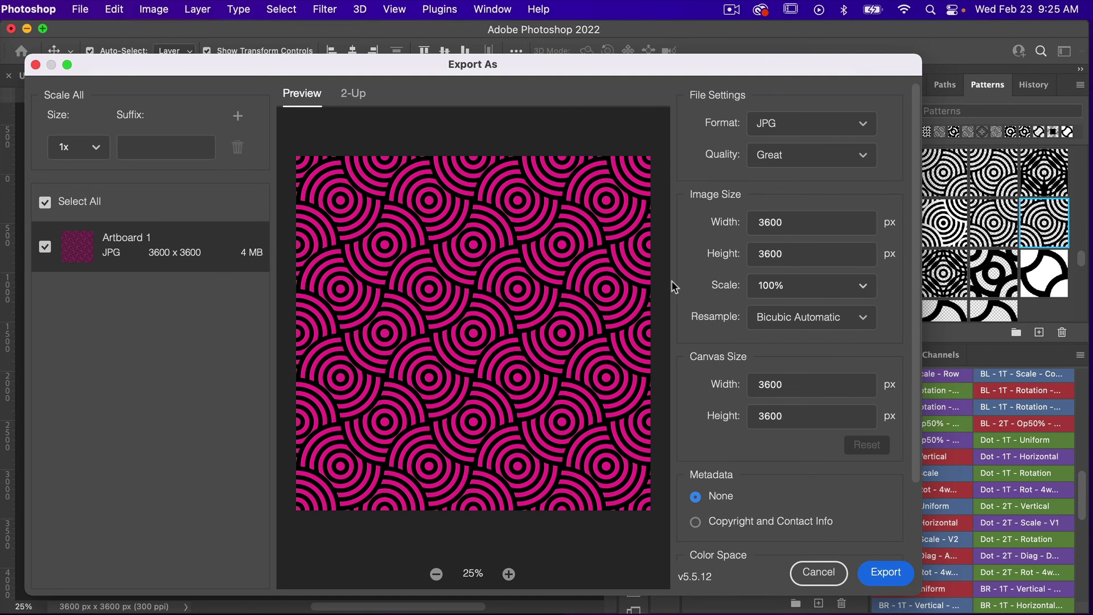
{"action": "scroll", "coordinate": [850, 378], "scroll_direction": "down", "scroll_amount": 3}
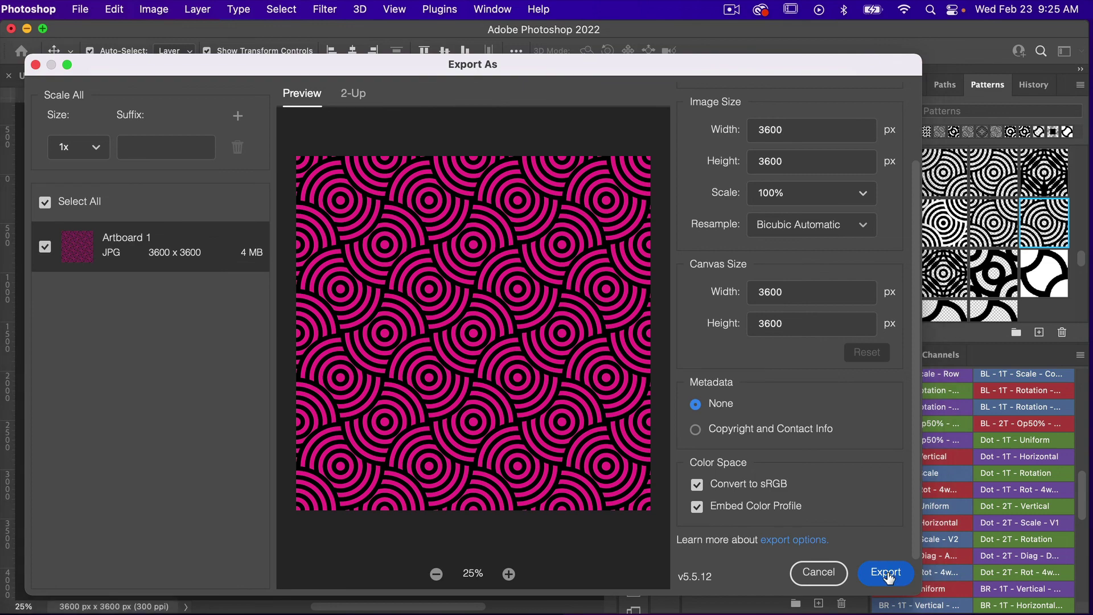
{"action": "left_click", "coordinate": [887, 574]}
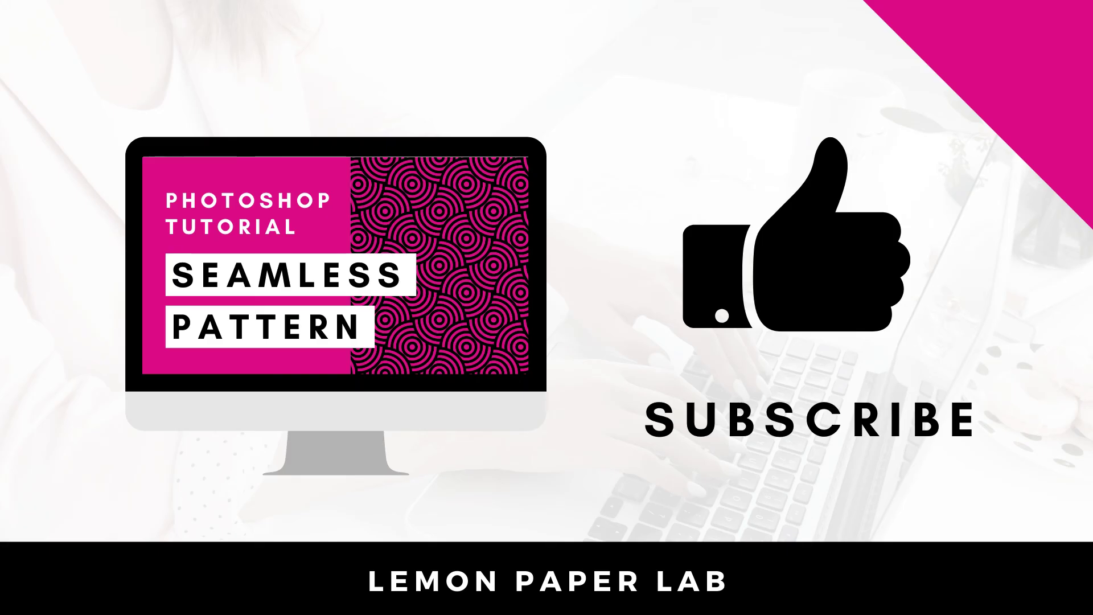